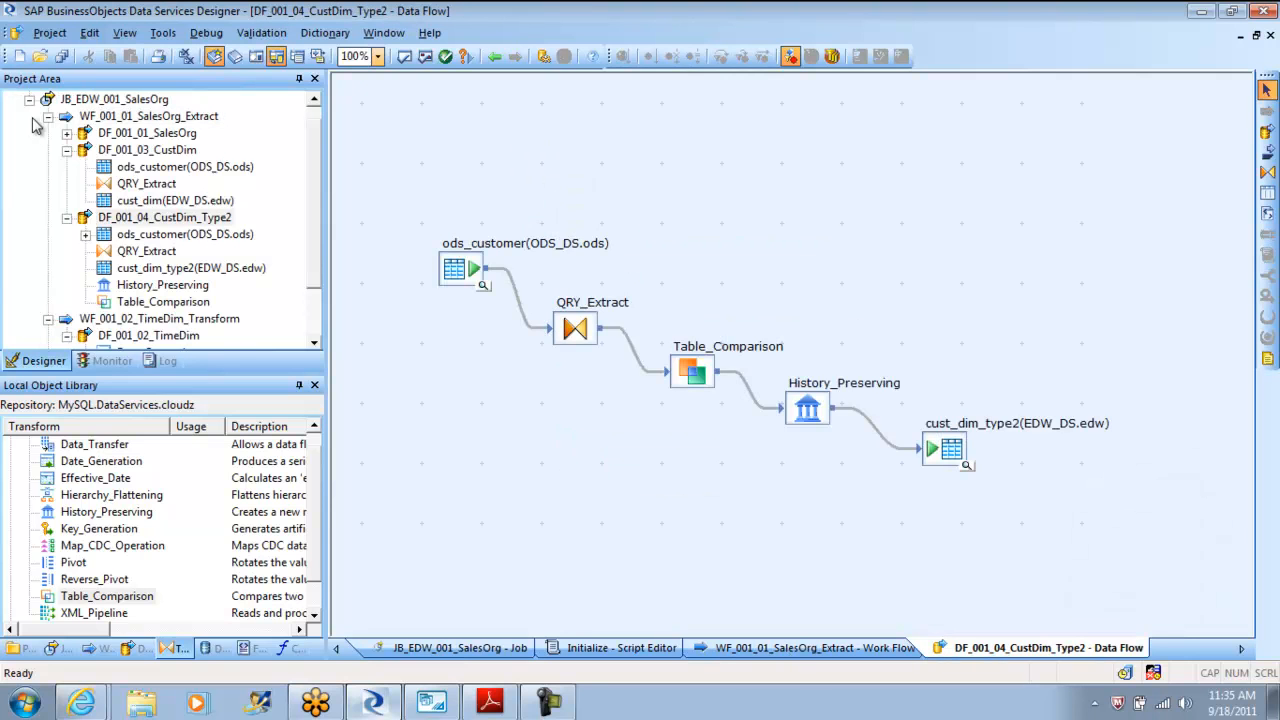
- Open the Table_Comparison transform from the DF_001_04_CustDim_Type2 data flow
{"action": "left_click", "coordinate": [484, 284]}
{"action": "key", "text": "Tab"}
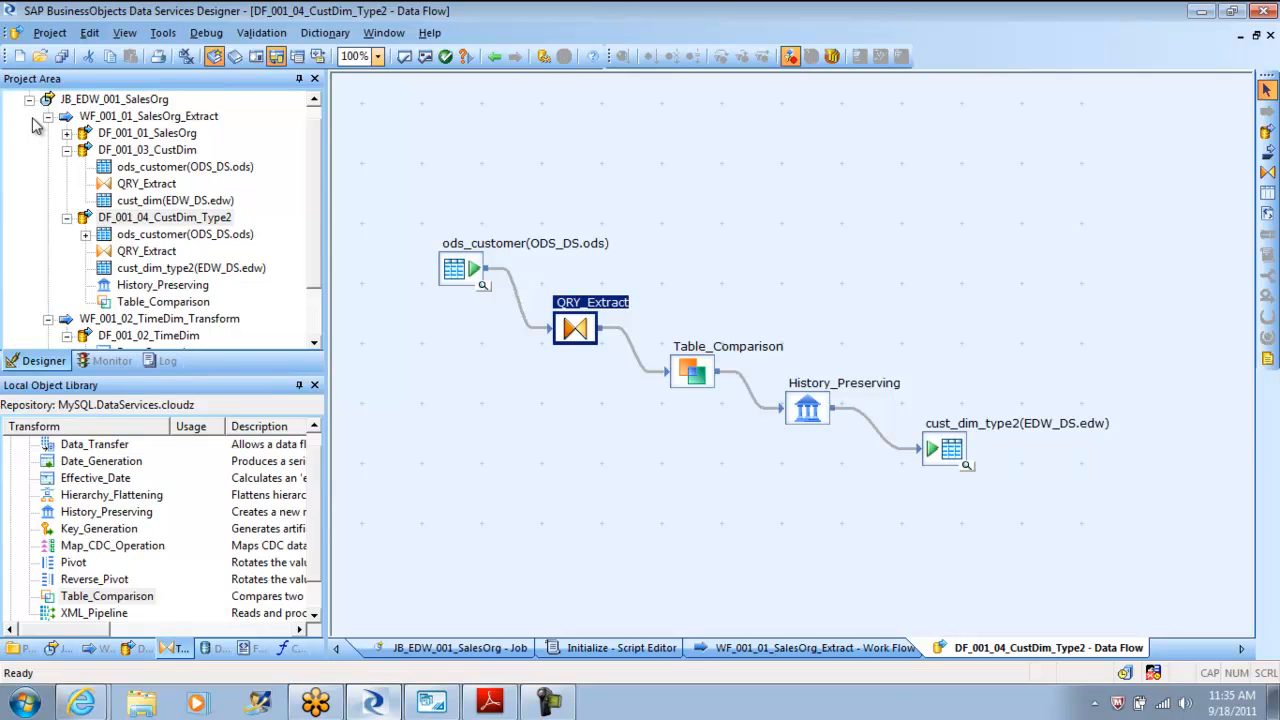
{"action": "key", "text": "Tab"}
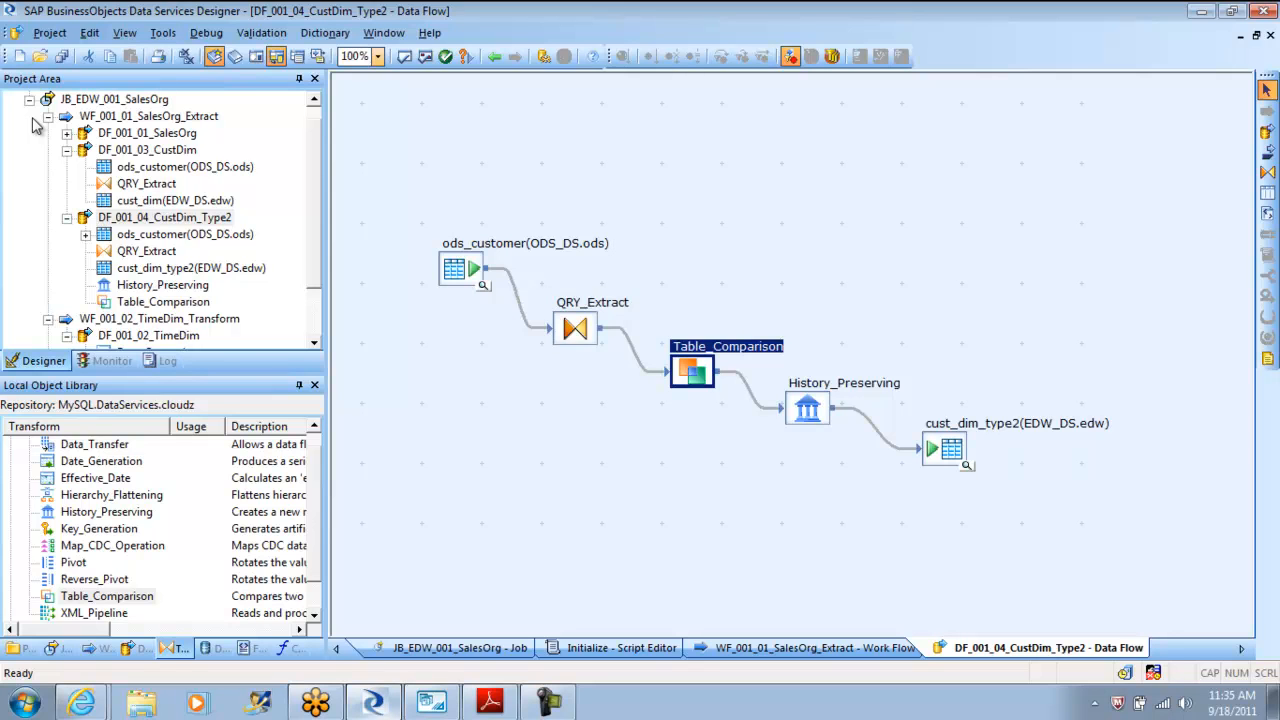
{"action": "key", "text": "Return"}
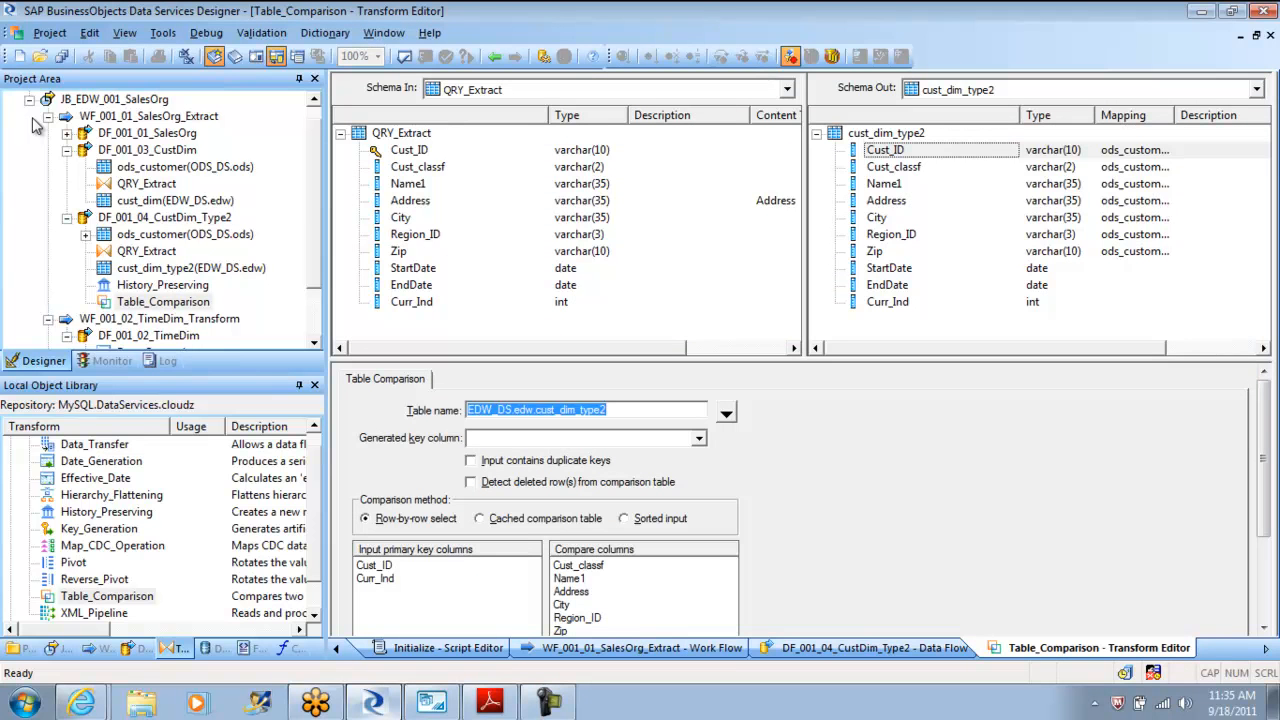
- Examine the comparison table name set in the Table_Comparison transform, highlighting the full name
{"action": "key", "text": "End"}
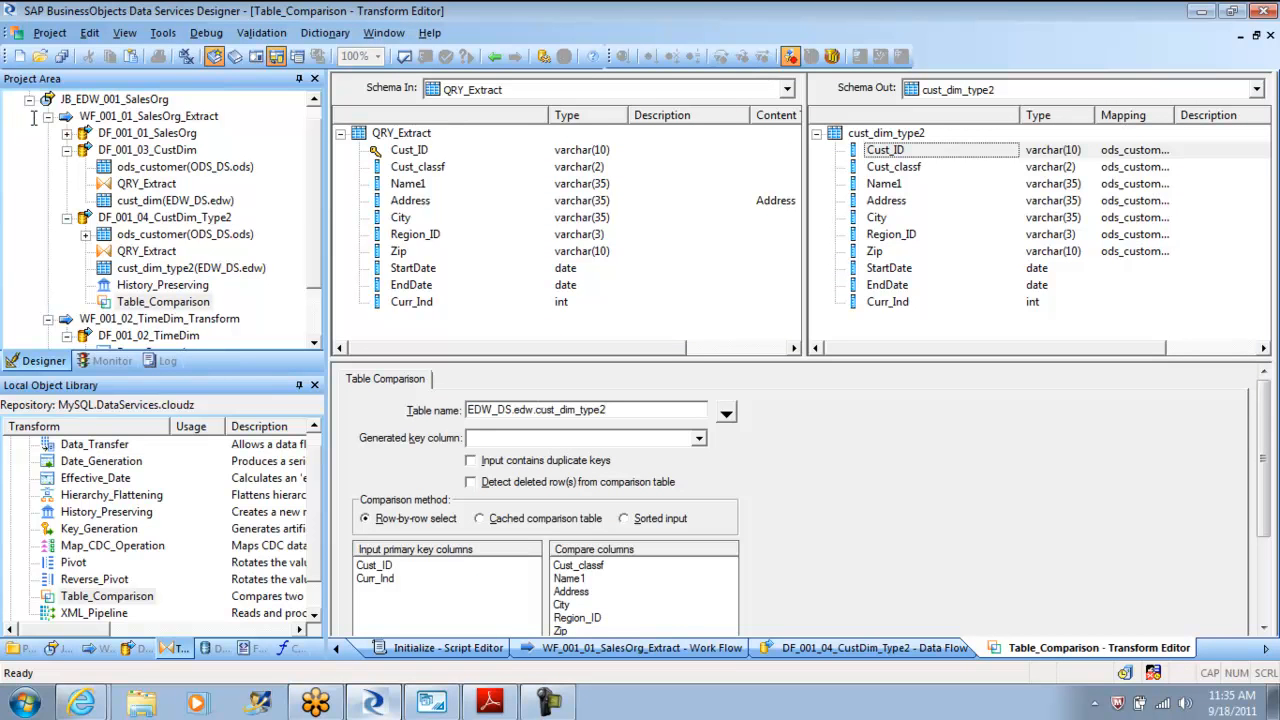
{"action": "key", "text": "shift+Left"}
{"action": "key", "text": "shift+Left"}
{"action": "key", "text": "shift+Left"}
{"action": "key", "text": "shift+Left"}
{"action": "key", "text": "shift+Left"}
{"action": "key", "text": "shift+Left"}
{"action": "key", "text": "shift+Left"}
{"action": "key", "text": "shift+Left"}
{"action": "key", "text": "shift+Left"}
{"action": "key", "text": "shift+Left"}
{"action": "key", "text": "shift+Left"}
{"action": "key", "text": "shift+Left"}
{"action": "key", "text": "shift+Left"}
{"action": "key", "text": "shift+Left"}
{"action": "key", "text": "shift+Left"}
{"action": "key", "text": "shift+Left"}
{"action": "key", "text": "shift+Left"}
{"action": "key", "text": "shift+Left"}
{"action": "key", "text": "shift+Left"}
{"action": "key", "text": "shift+Left"}
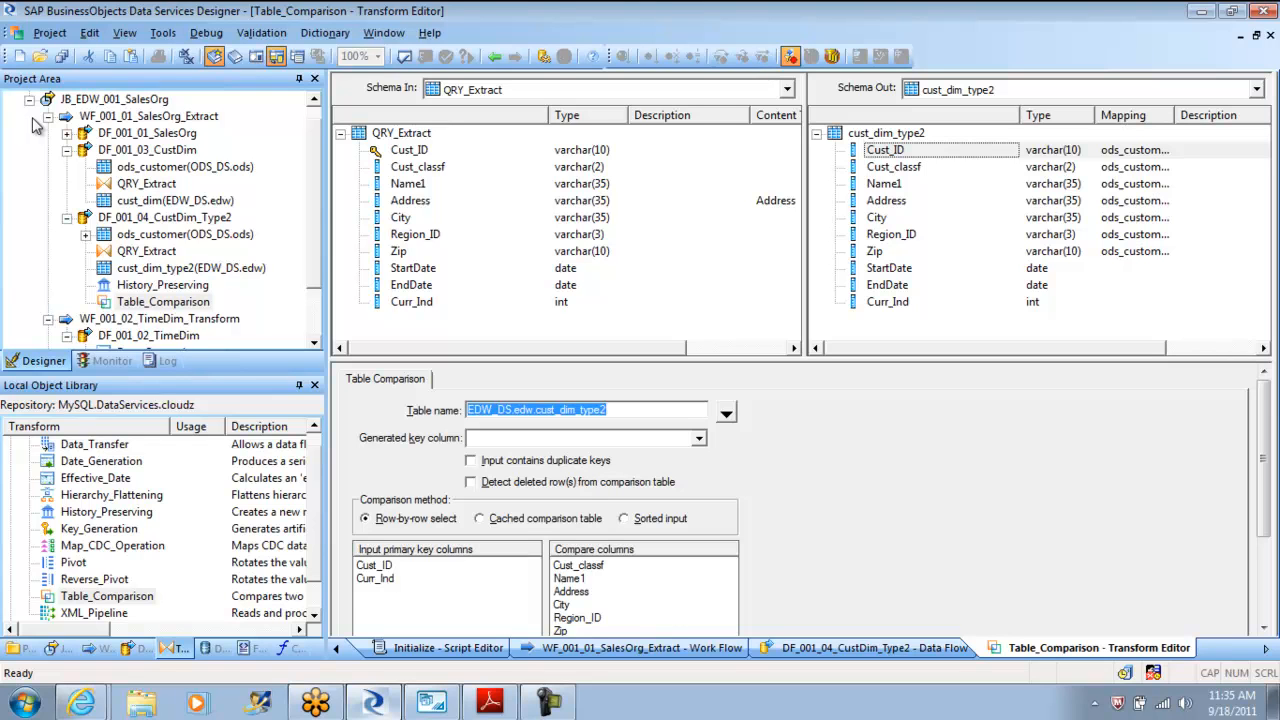
- Review the input primary key columns Cust_ID and Curr_Ind in the Table_Comparison transform
{"action": "key", "text": "Tab"}
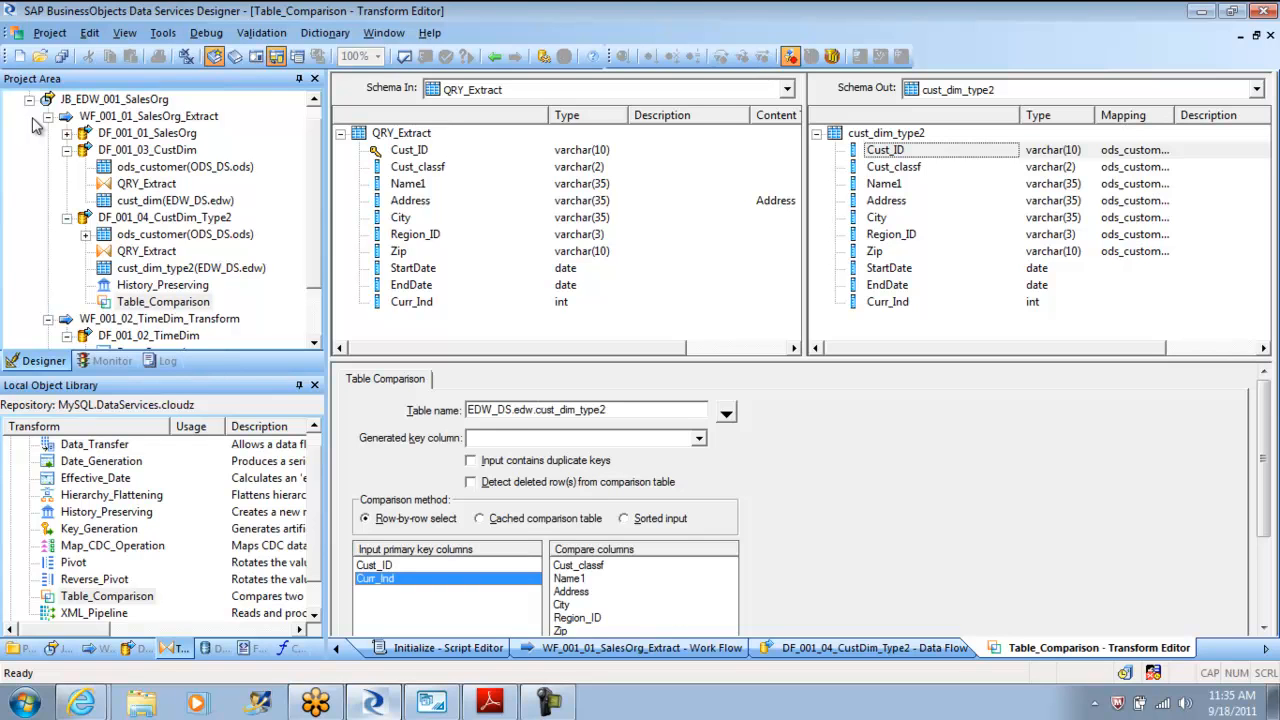
{"action": "key", "text": "Up"}
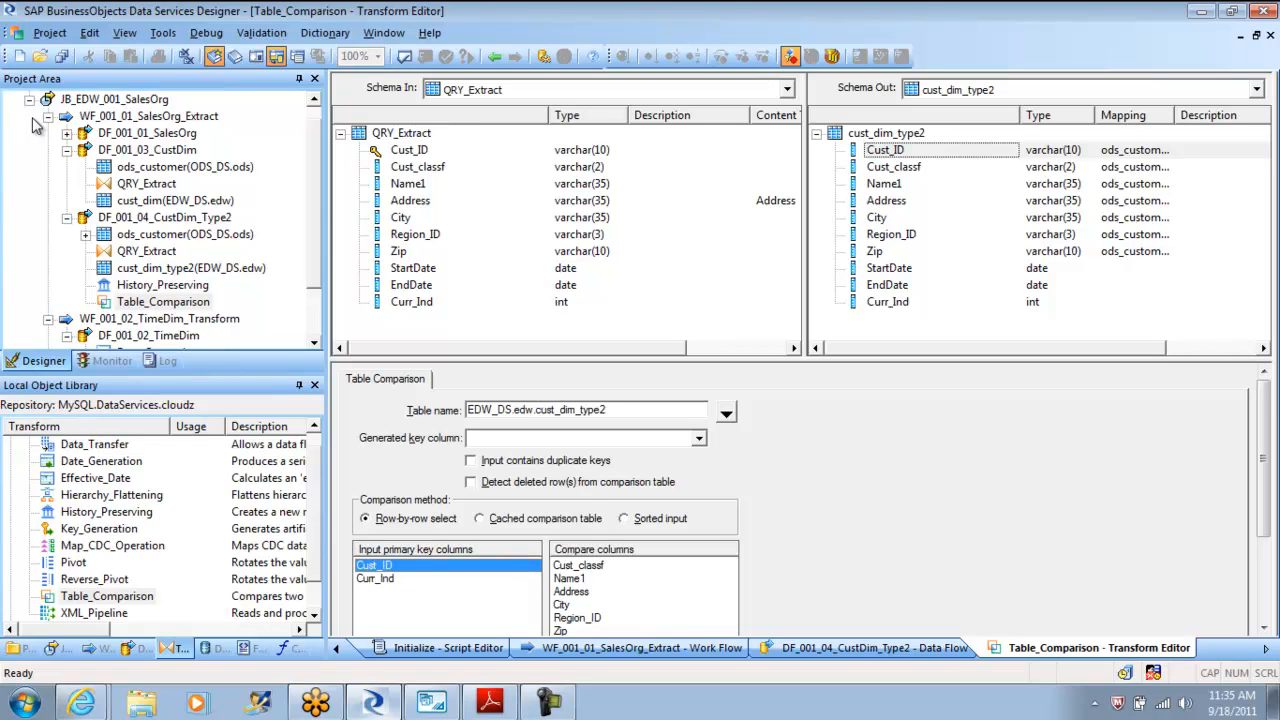
{"action": "key", "text": "Down"}
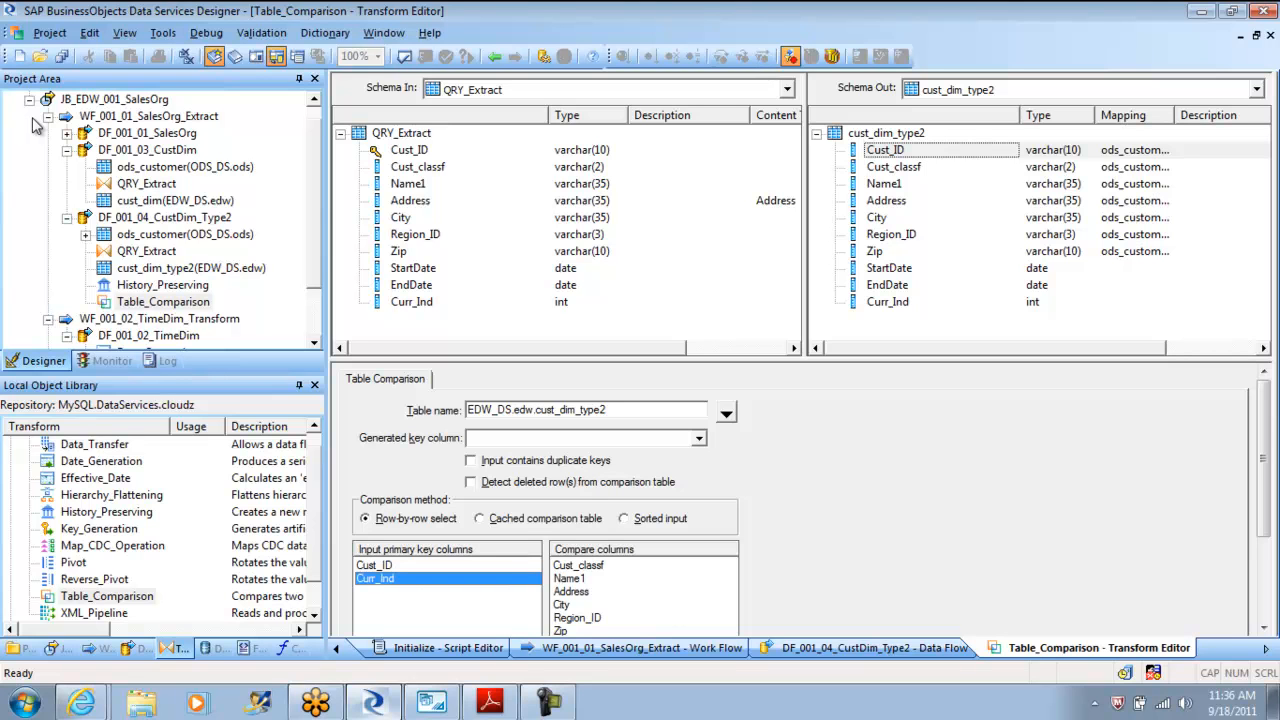
{"action": "key", "text": "Up"}
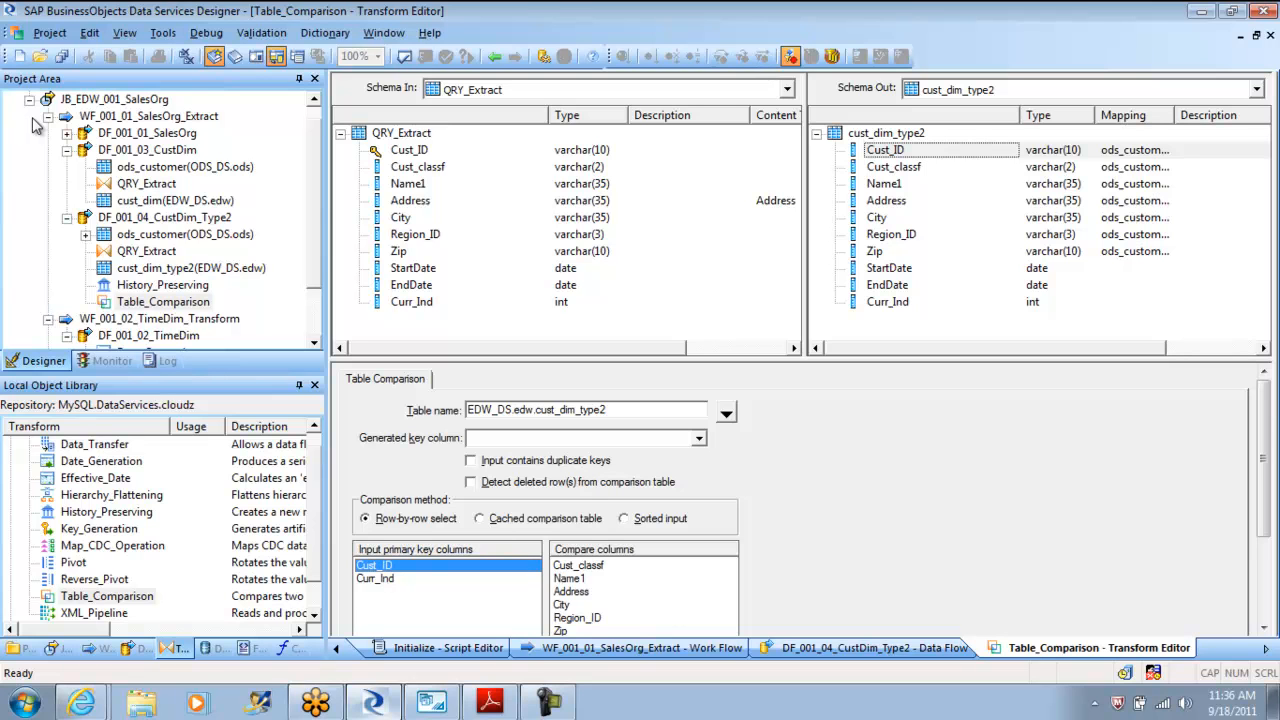
{"action": "key", "text": "Down"}
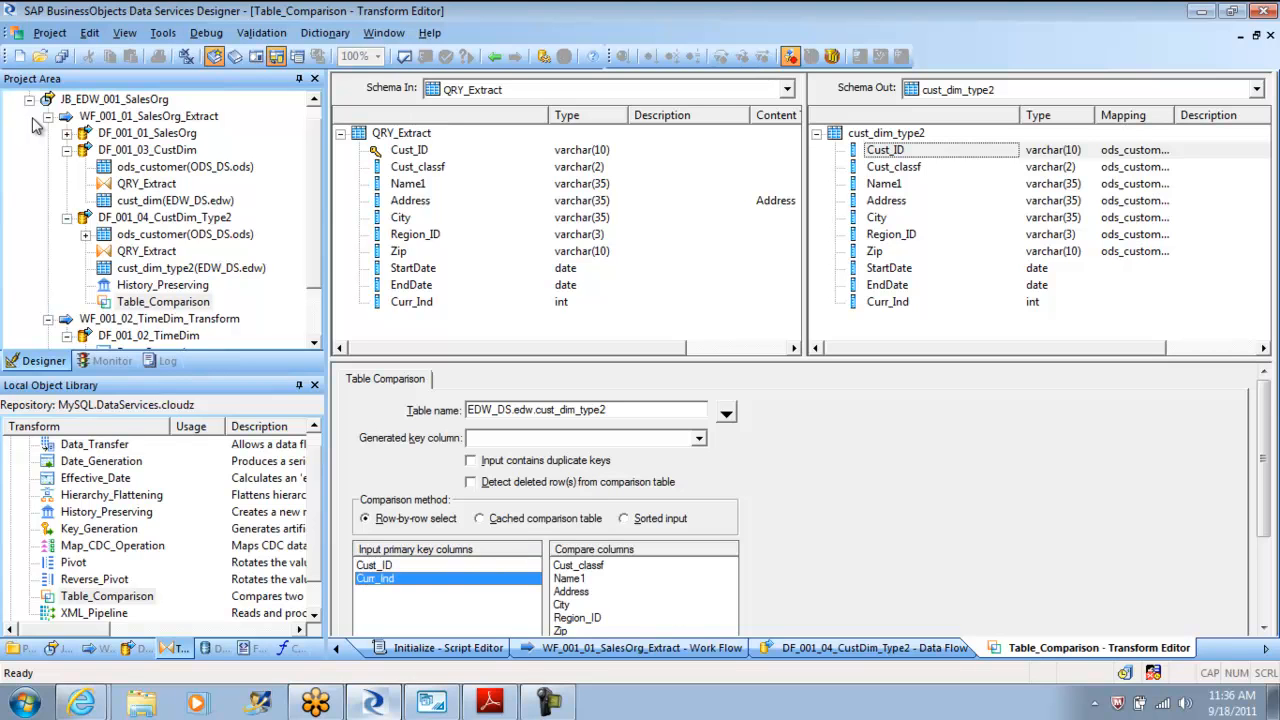
- Go through the compare columns of the Table_Comparison transform, from Cust_classf down to Zip
{"action": "key", "text": "Tab"}
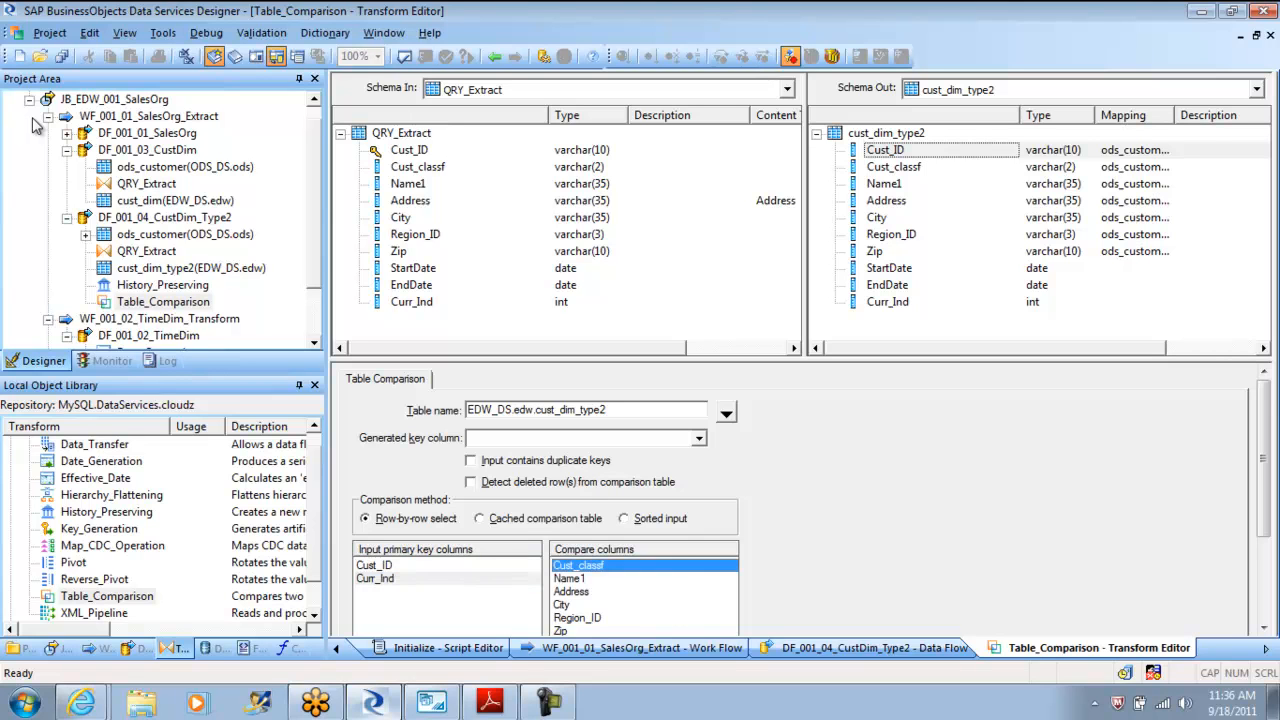
{"action": "key", "text": "Down"}
{"action": "key", "text": "Down"}
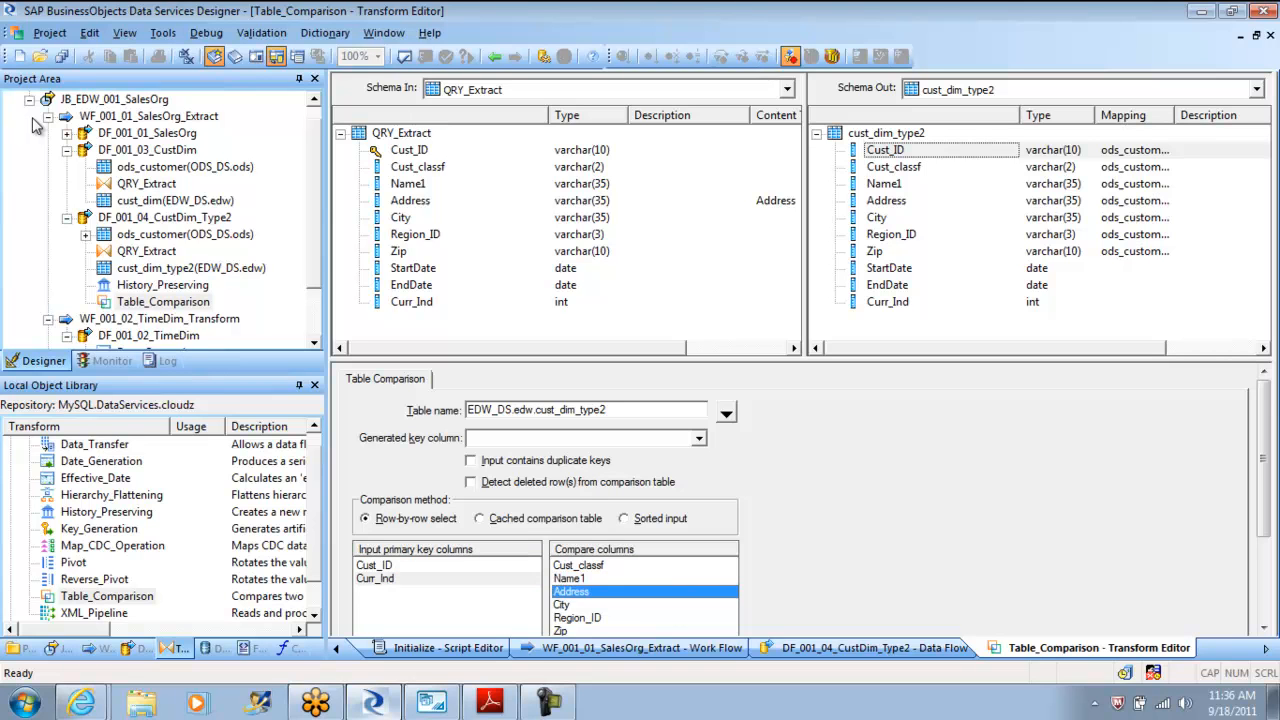
{"action": "key", "text": "Up"}
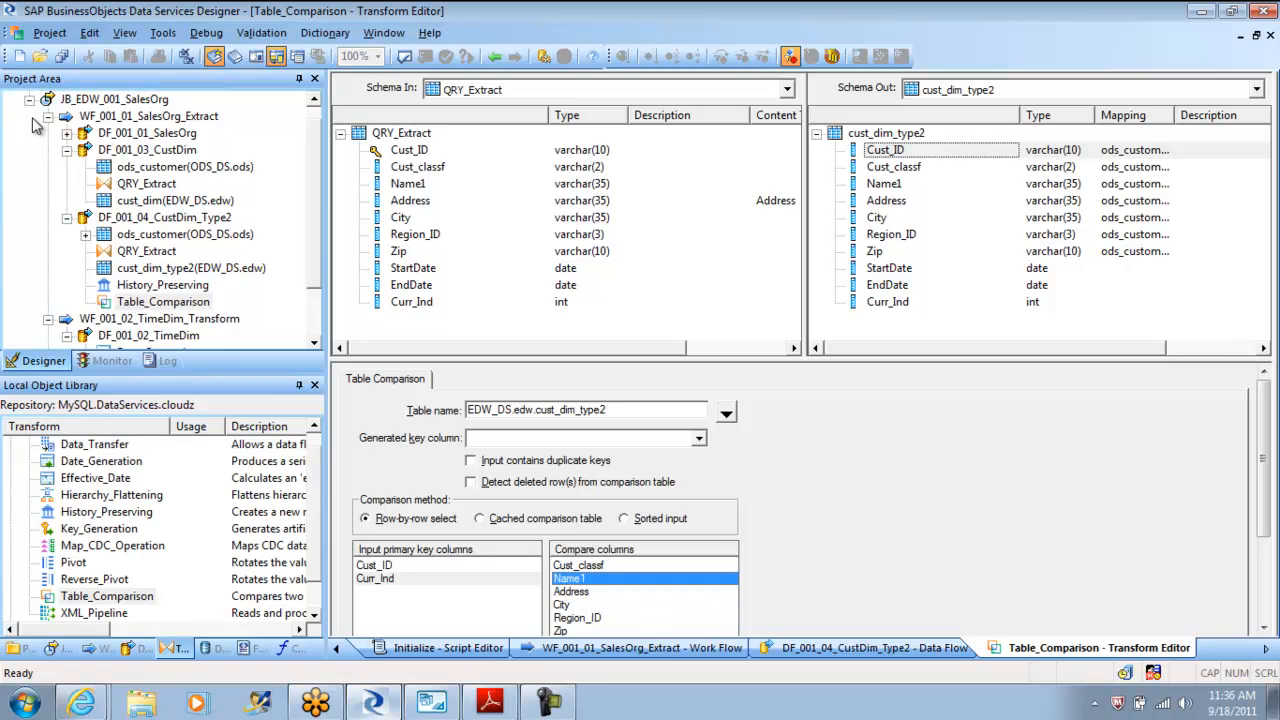
{"action": "key", "text": "Down"}
{"action": "key", "text": "Down"}
{"action": "key", "text": "Down"}
{"action": "scroll", "coordinate": [35, 122], "scroll_direction": "down", "scroll_amount": 2}
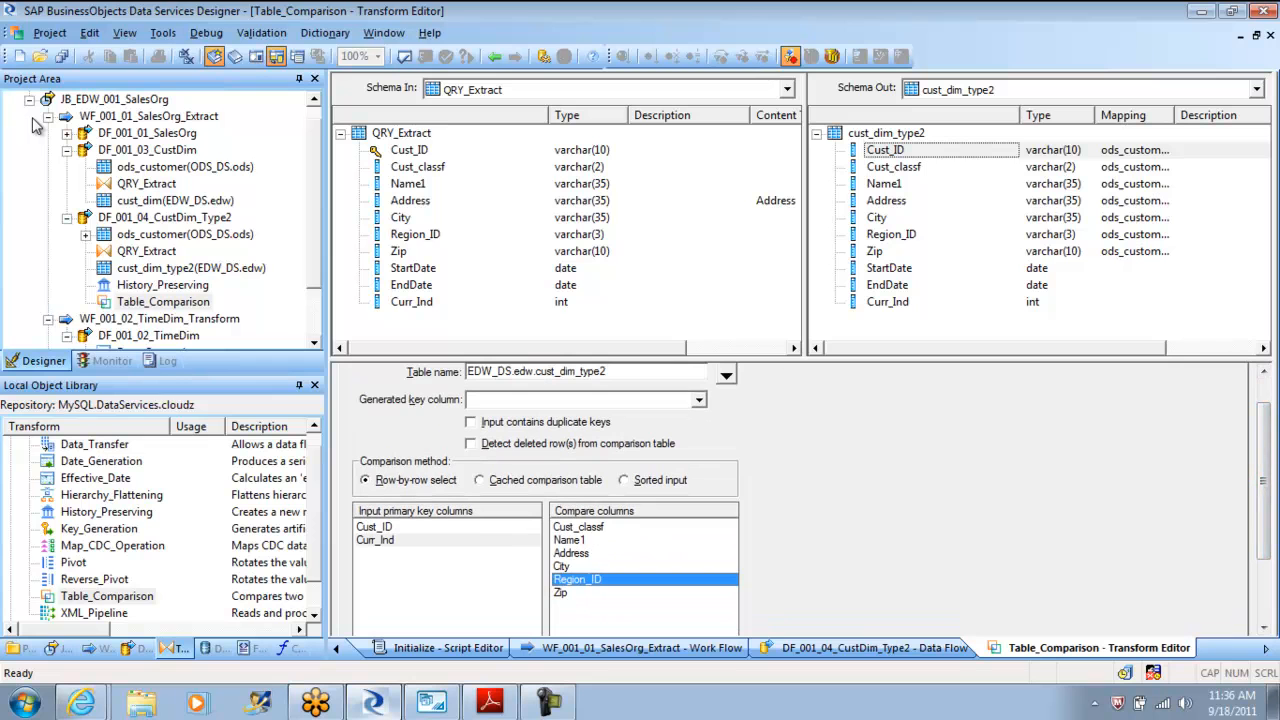
{"action": "key", "text": "Home"}
{"action": "key", "text": "Down"}
{"action": "key", "text": "Down"}
{"action": "key", "text": "Down"}
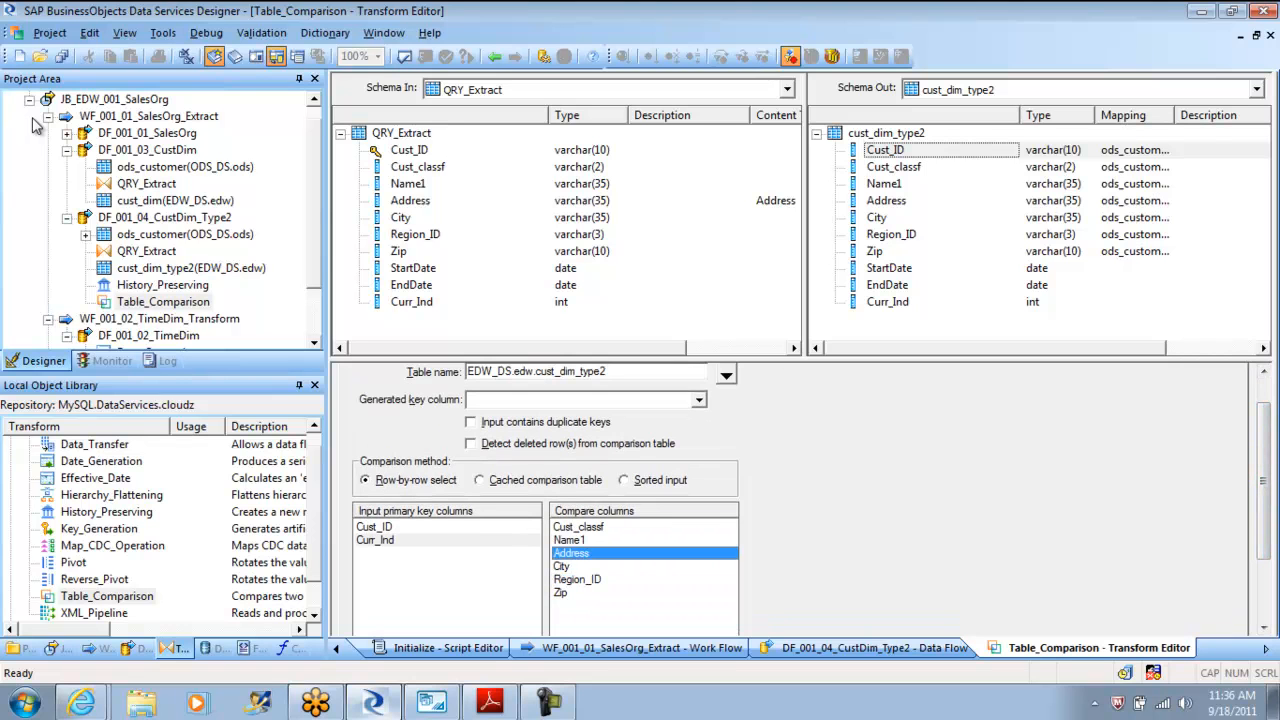
{"action": "key", "text": "Down"}
{"action": "key", "text": "Down"}
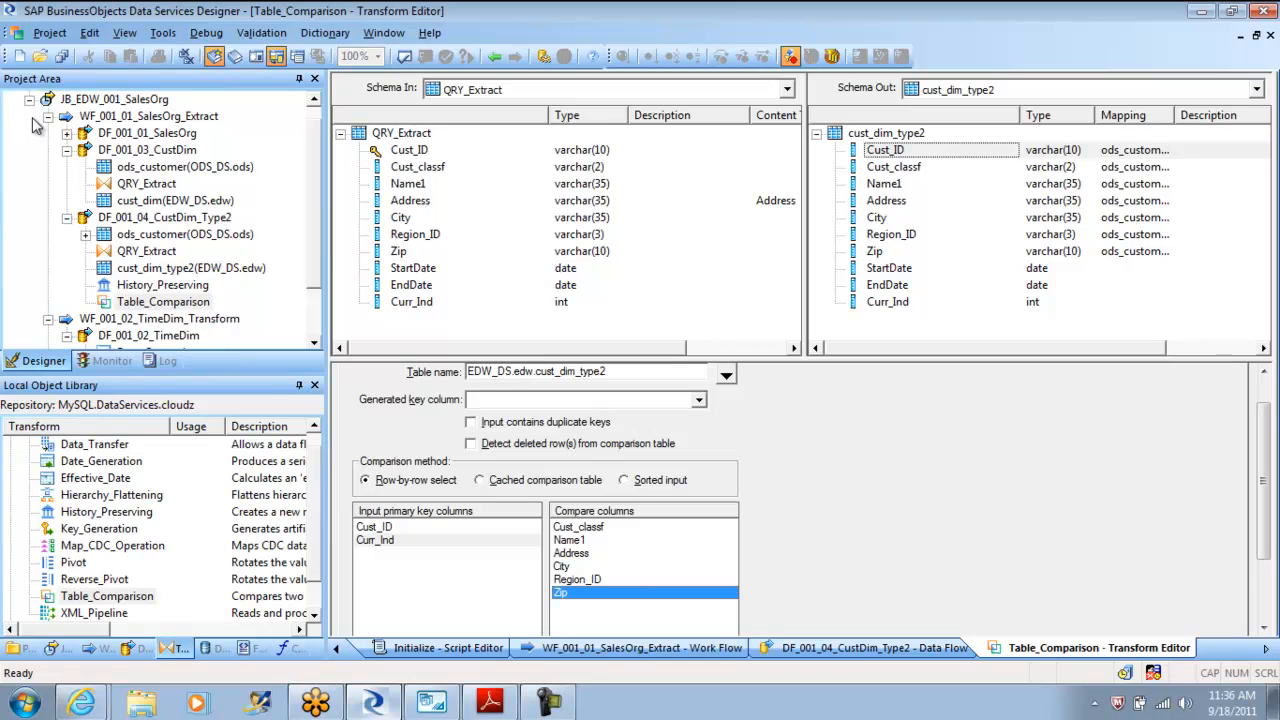
- Go back to the data flow and open the History_Preserving transform to examine its date columns and valid-to date value for new records
{"action": "key", "text": "alt+Left"}
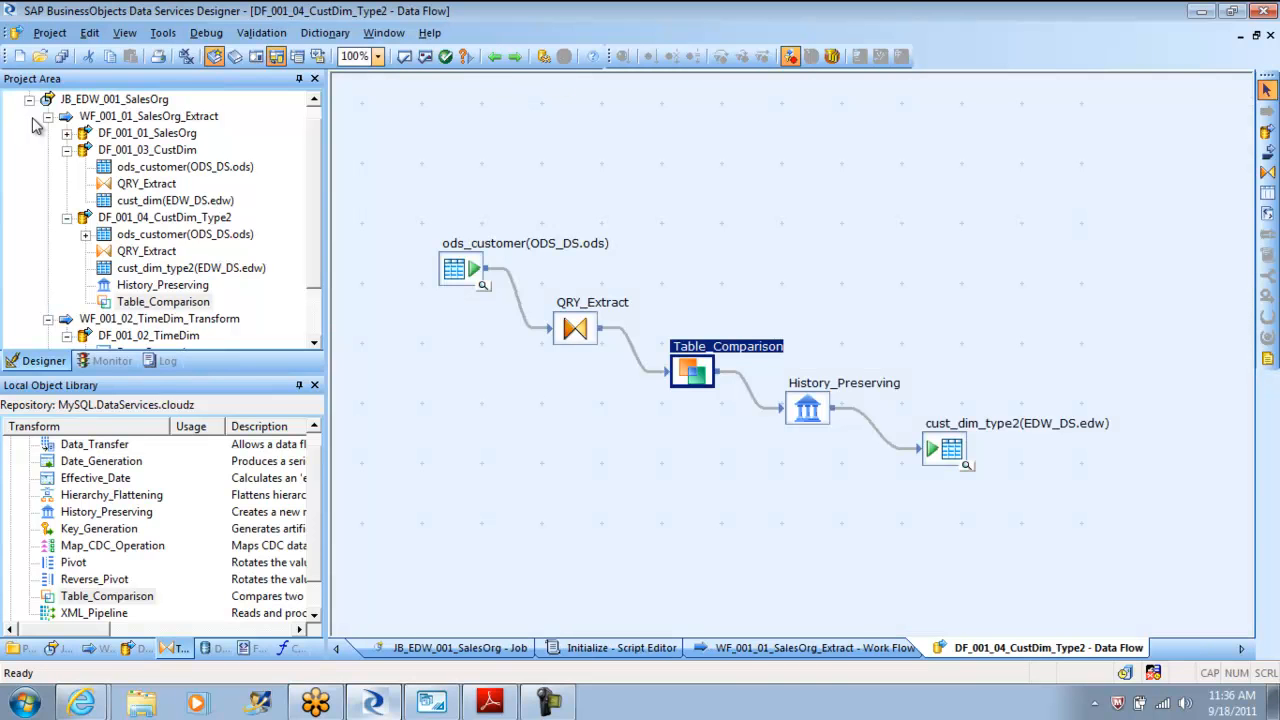
{"action": "double_click", "coordinate": [807, 408]}
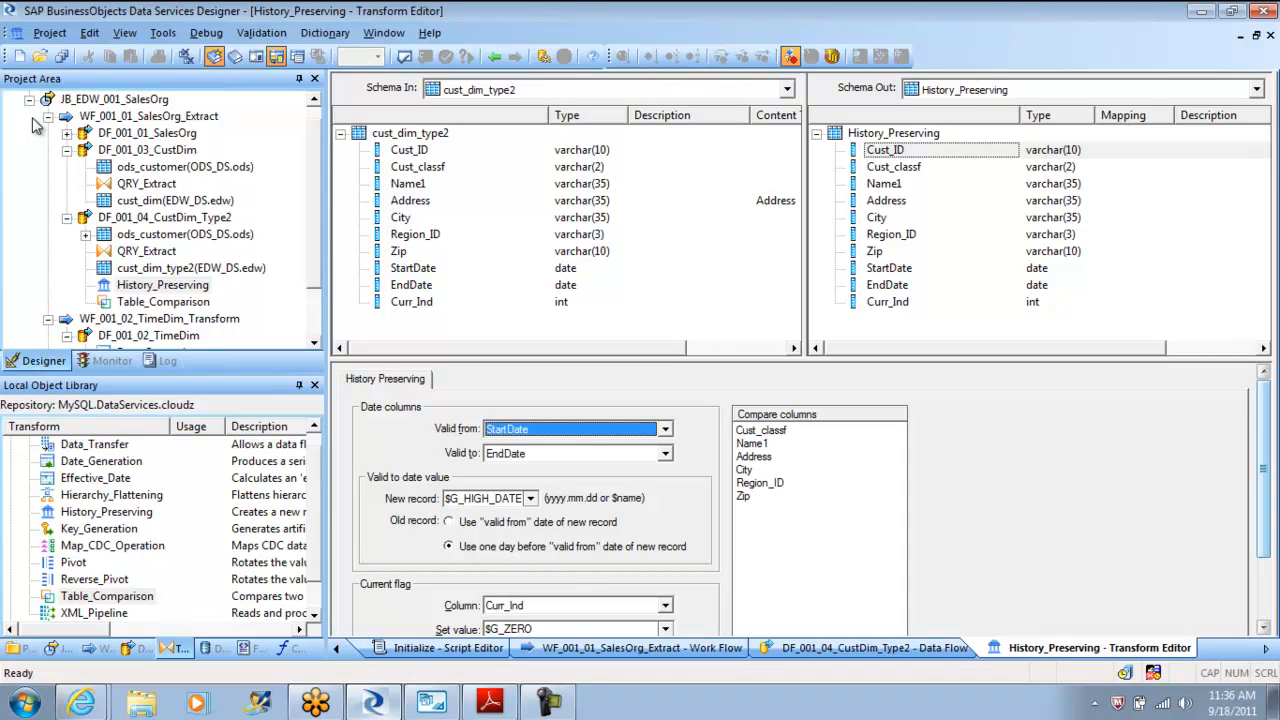
{"action": "scroll", "coordinate": [800, 500], "scroll_direction": "down", "scroll_amount": 1}
{"action": "scroll", "coordinate": [800, 500], "scroll_direction": "up", "scroll_amount": 1}
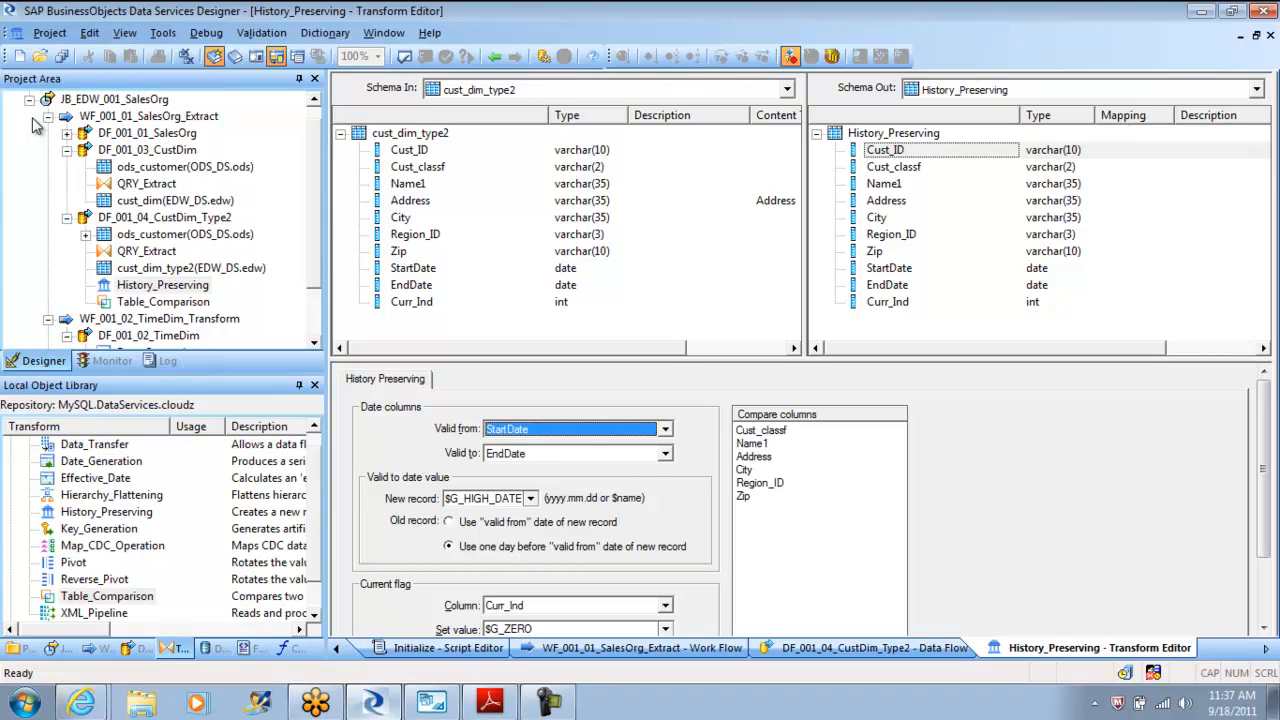
{"action": "left_click", "coordinate": [490, 498]}
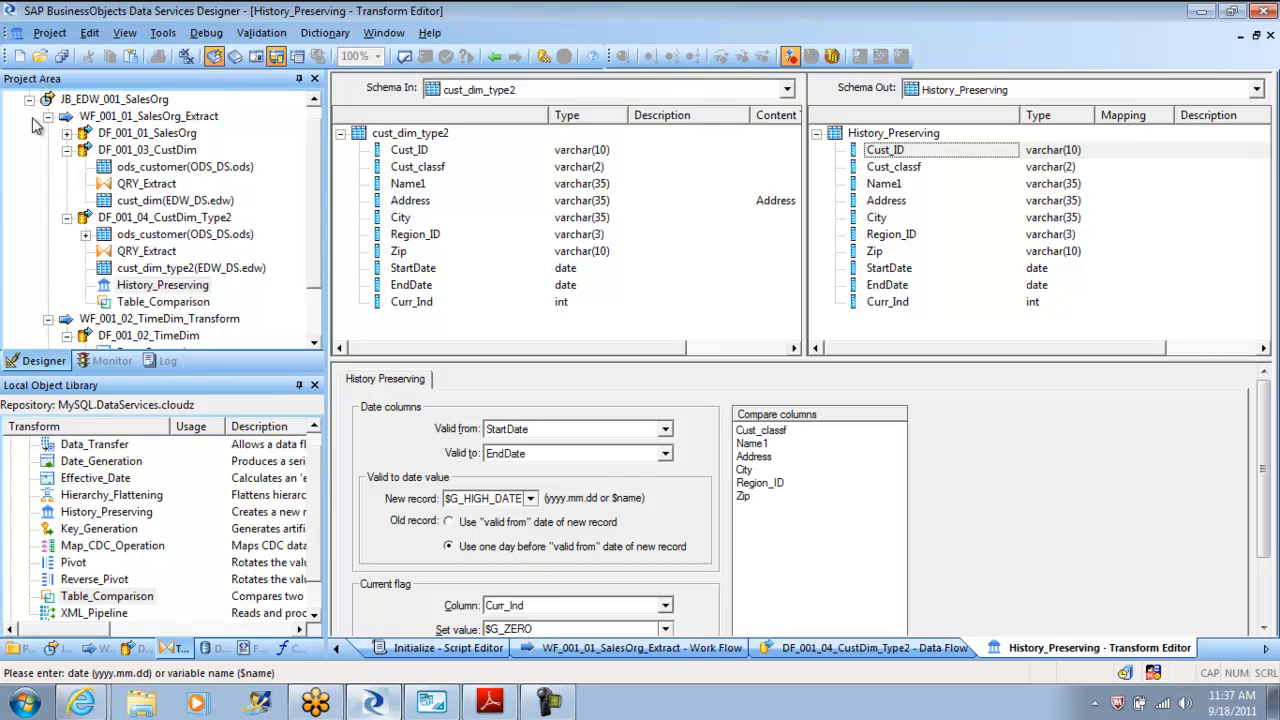
- Review the current flag's column, set value and reset value in the History_Preserving transform
{"action": "scroll", "coordinate": [35, 122], "scroll_direction": "down", "scroll_amount": 3}
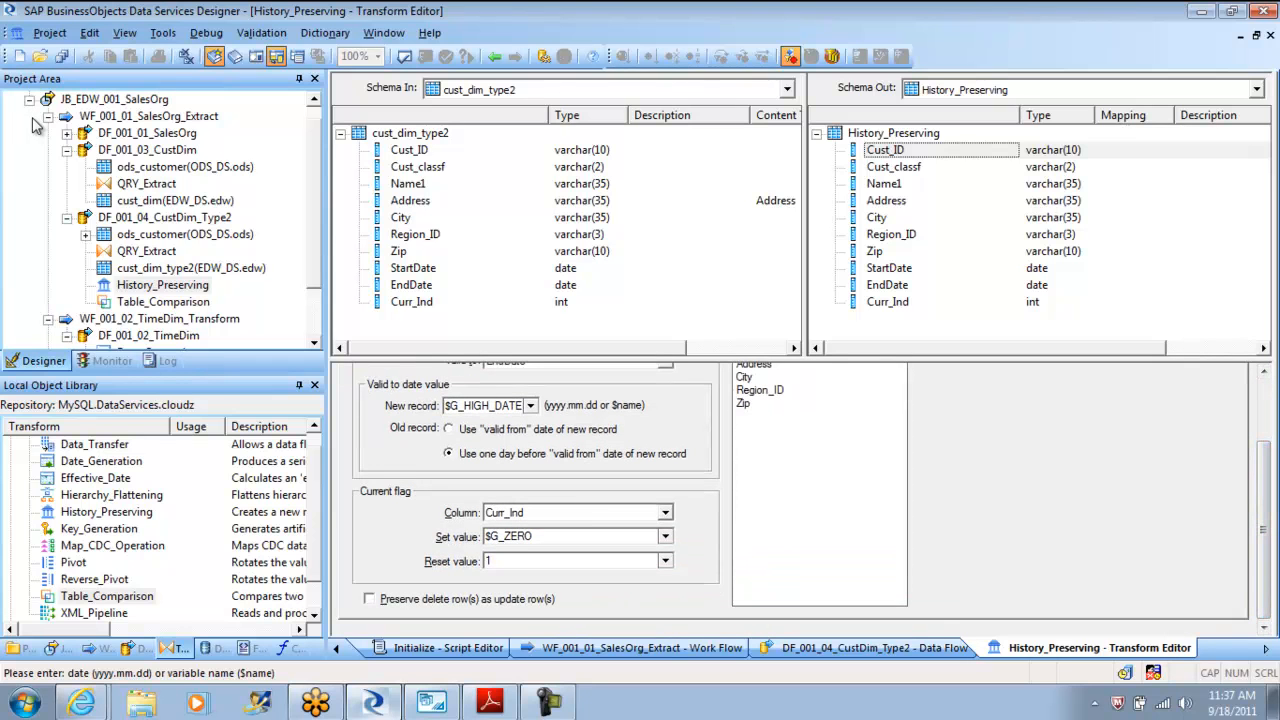
{"action": "left_click", "coordinate": [665, 513]}
{"action": "left_click", "coordinate": [665, 513]}
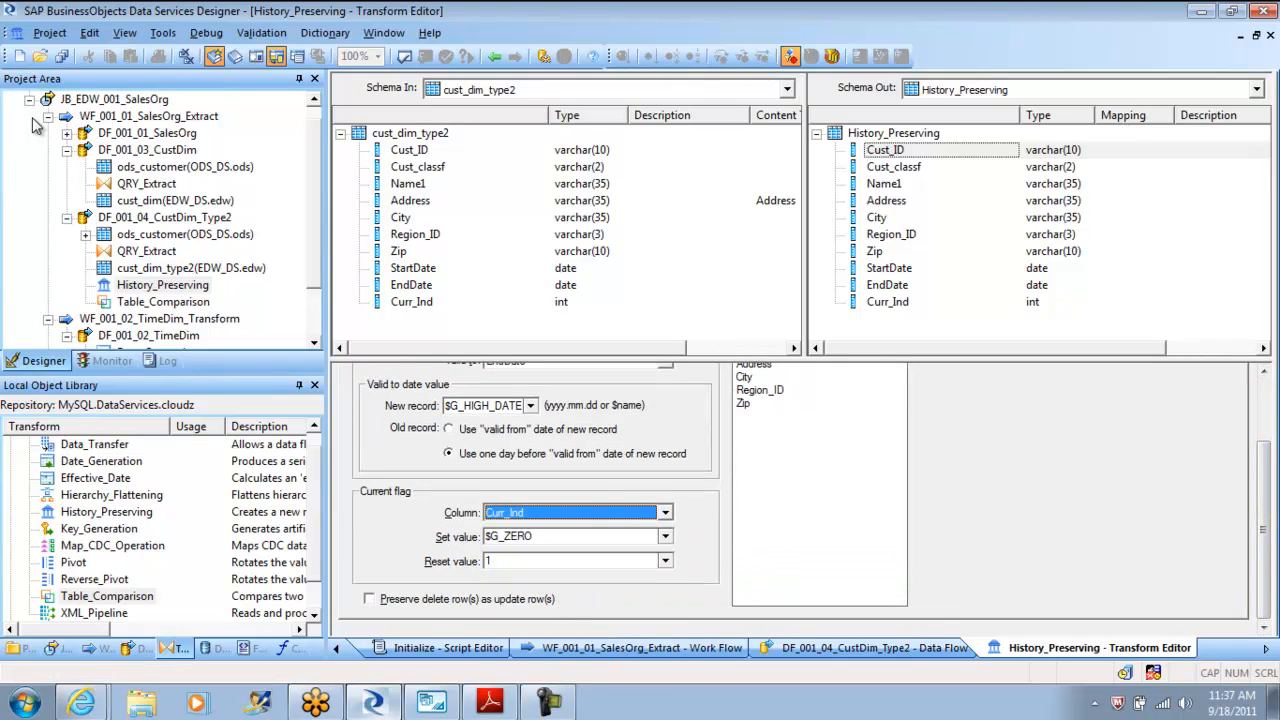
{"action": "key", "text": "Tab"}
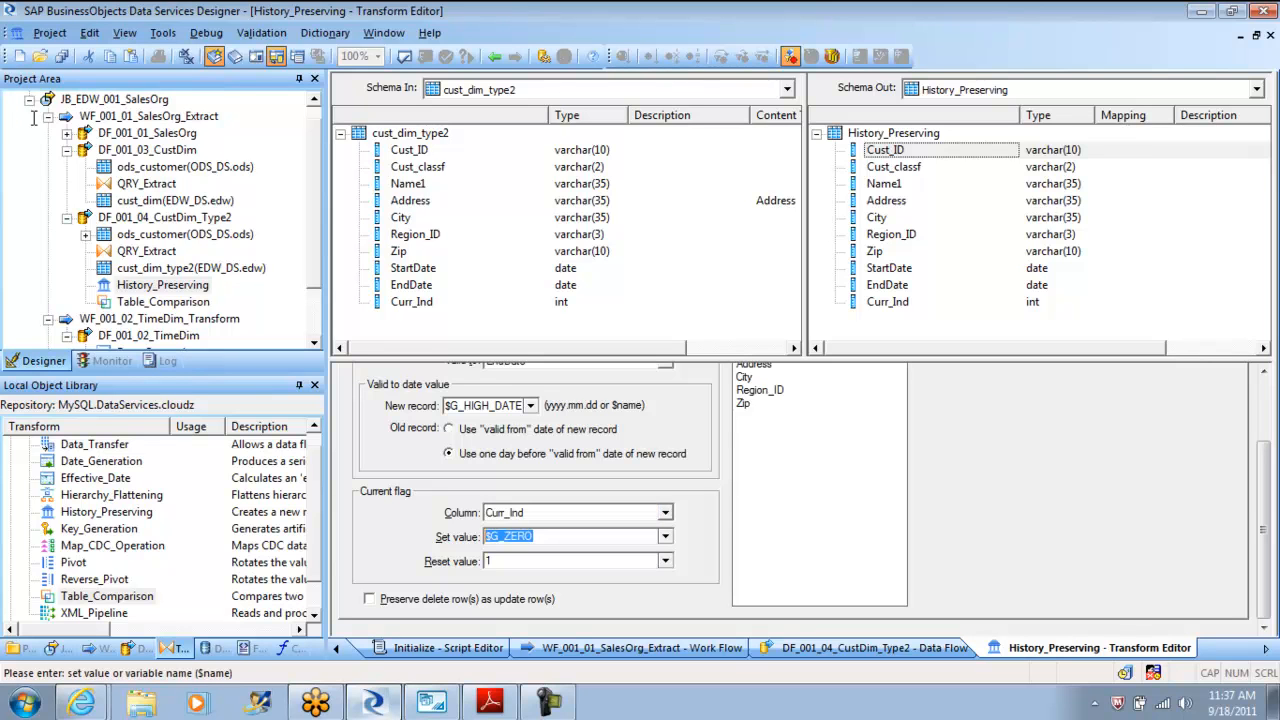
{"action": "key", "text": "Tab"}
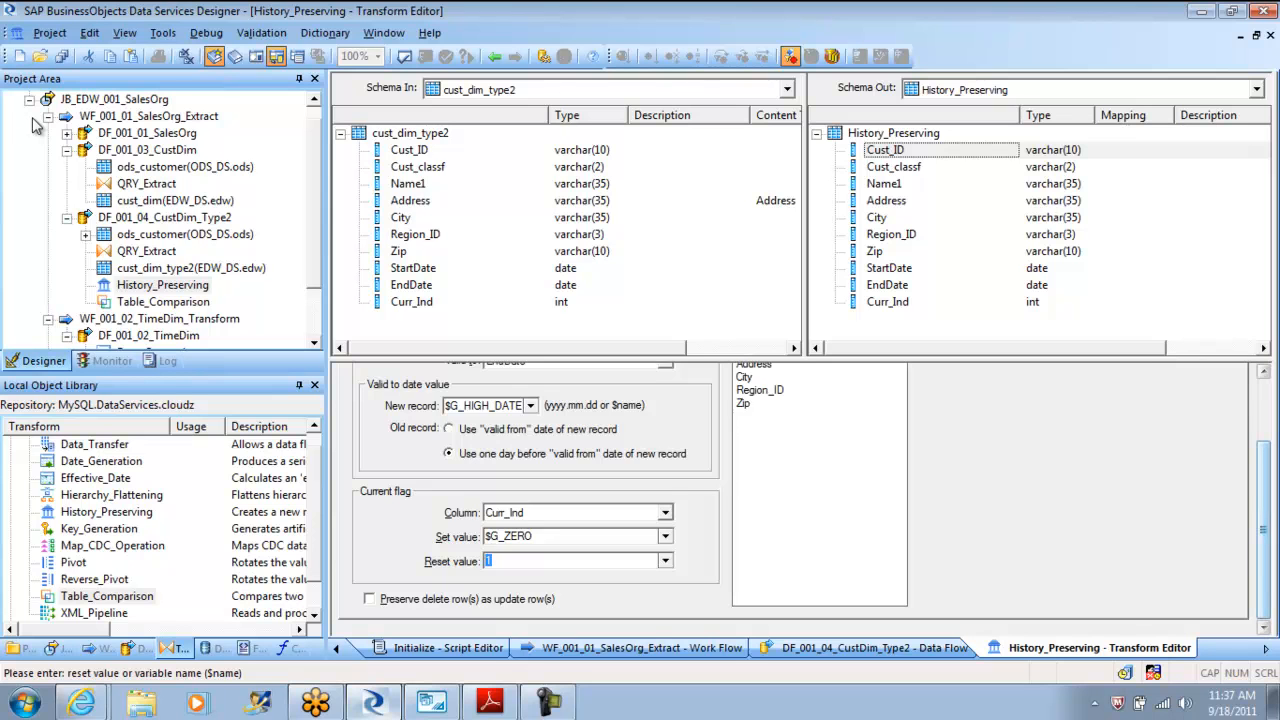
- Select all compare columns of the History_Preserving transform, from Cust_classf to Zip, to review them
{"action": "left_click_drag", "start_coordinate": [1264, 540], "coordinate": [1264, 470]}
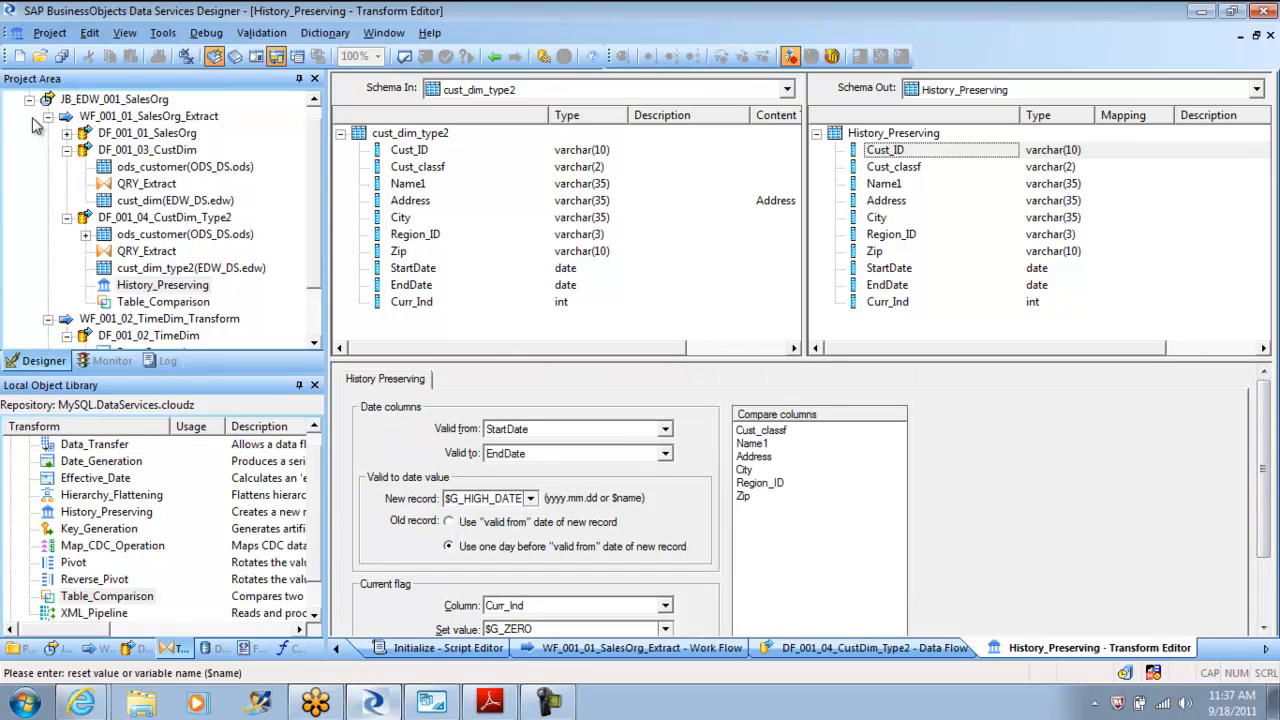
{"action": "left_click", "coordinate": [744, 496]}
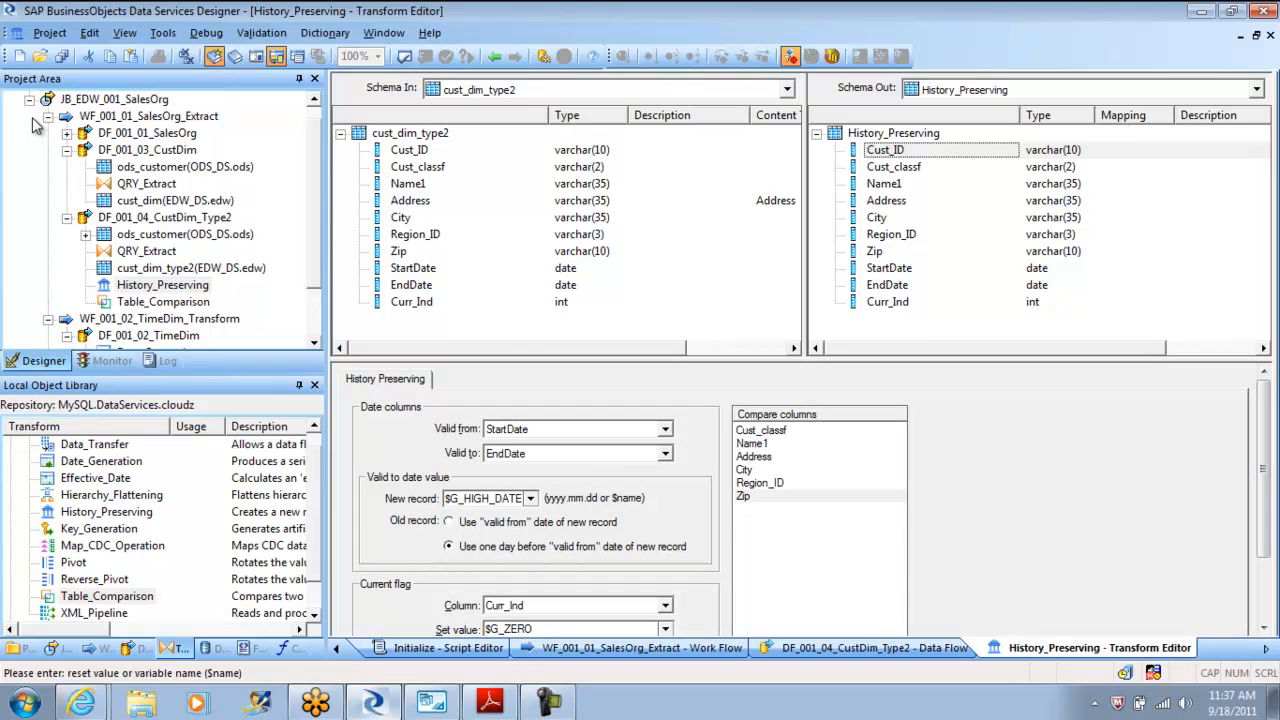
{"action": "left_click", "coordinate": [762, 430], "text": "shift"}
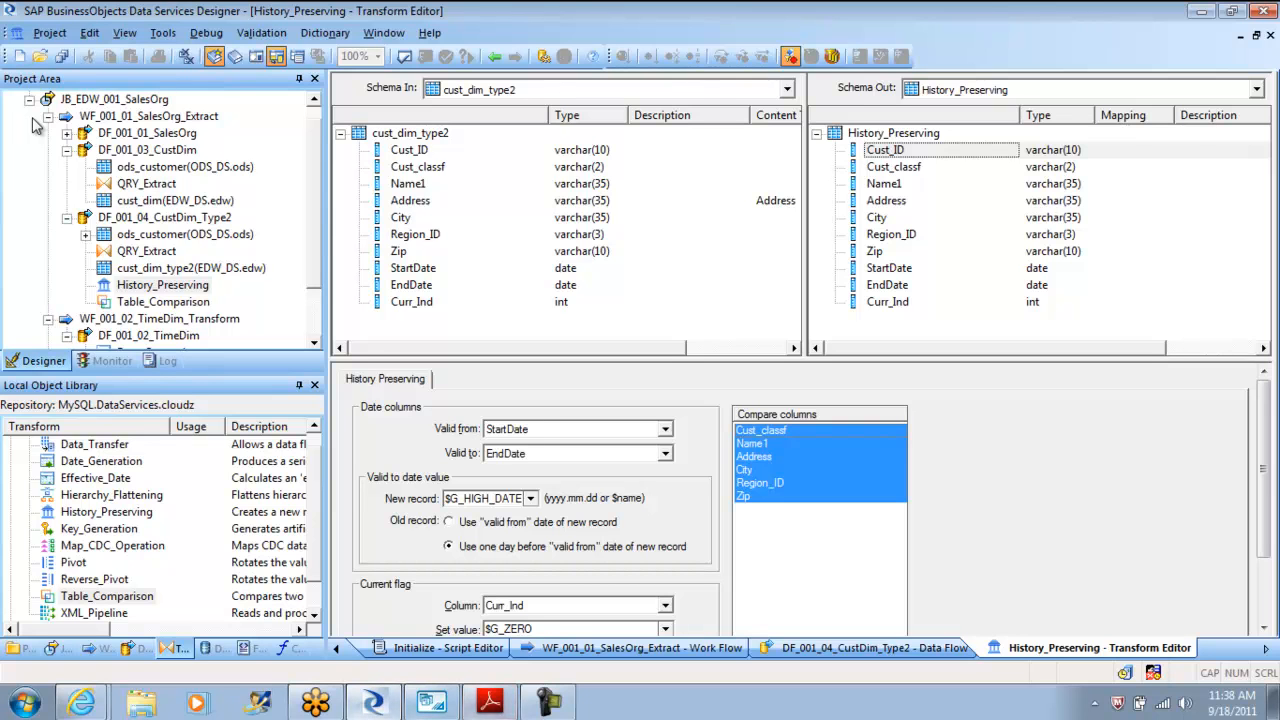
- Switch to MySQL Workbench and add the statement "delete from `edw`.`cust_dim_type2`;" on a new line below the SELECT query
{"action": "left_click", "coordinate": [432, 702]}
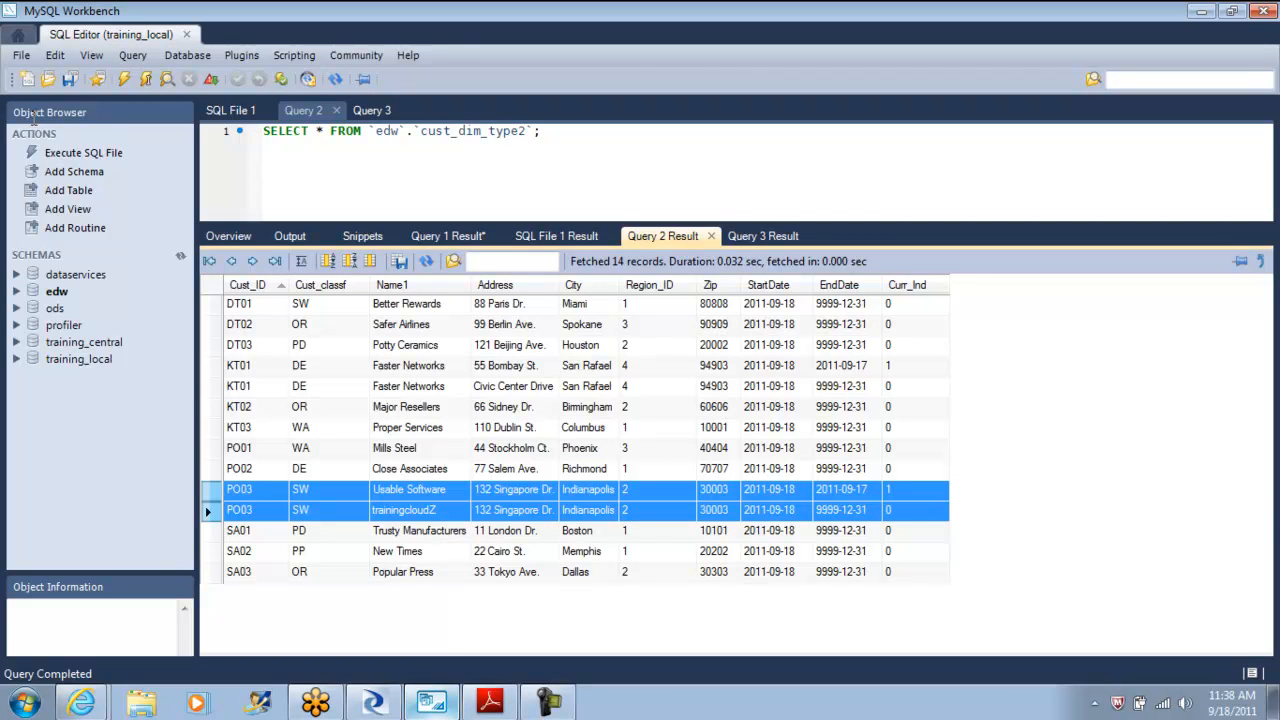
{"action": "key", "text": "ctrl+a"}
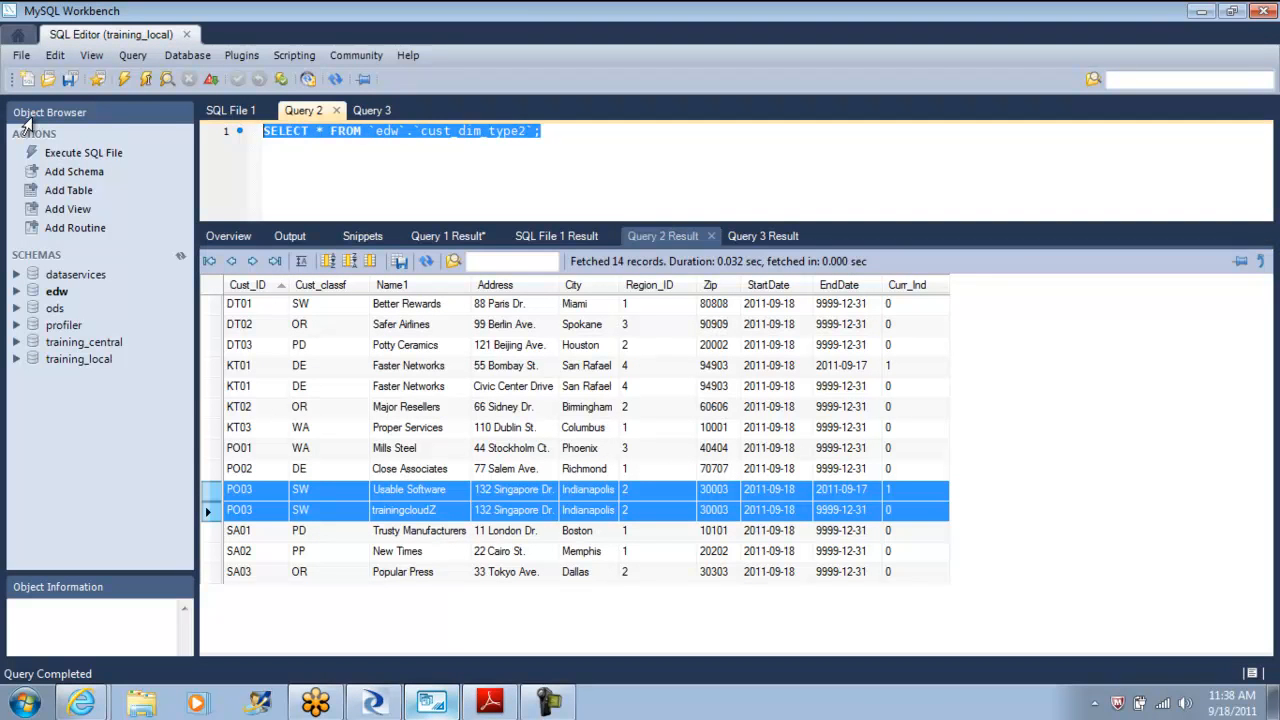
{"action": "key", "text": "End"}
{"action": "key", "text": "Return"}
{"action": "type", "text": "delete from"}
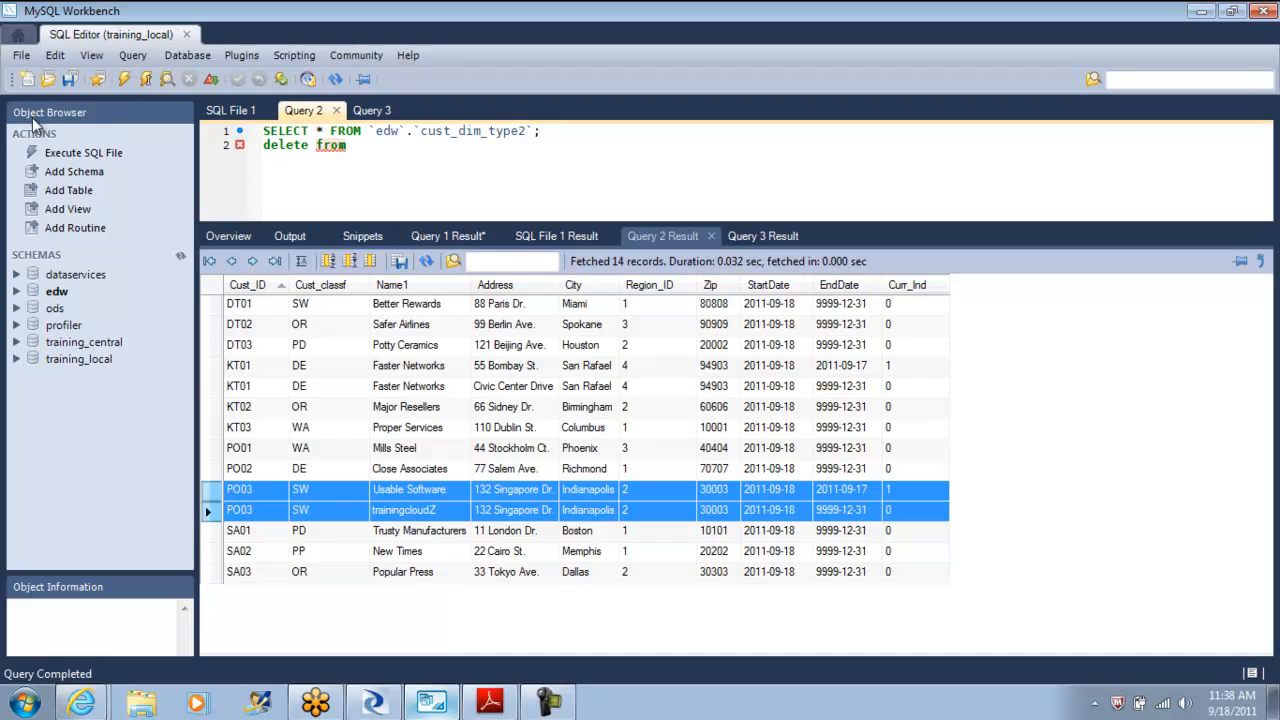
{"action": "key", "text": "Up"}
{"action": "key", "text": "End"}
{"action": "key", "text": "shift+Left"}
{"action": "key", "text": "shift+Left"}
{"action": "key", "text": "shift+Left"}
{"action": "key", "text": "shift+Left"}
{"action": "key", "text": "shift+Left"}
{"action": "key", "text": "shift+Left"}
{"action": "key", "text": "shift+Left"}
{"action": "key", "text": "shift+Left"}
{"action": "key", "text": "shift+Left"}
{"action": "key", "text": "shift+Left"}
{"action": "key", "text": "shift+Left"}
{"action": "key", "text": "shift+Left"}
{"action": "key", "text": "shift+Left"}
{"action": "key", "text": "shift+Left"}
{"action": "key", "text": "shift+Left"}
{"action": "key", "text": "shift+Left"}
{"action": "key", "text": "shift+Left"}
{"action": "key", "text": "shift+Left"}
{"action": "key", "text": "shift+Left"}
{"action": "key", "text": "shift+Left"}
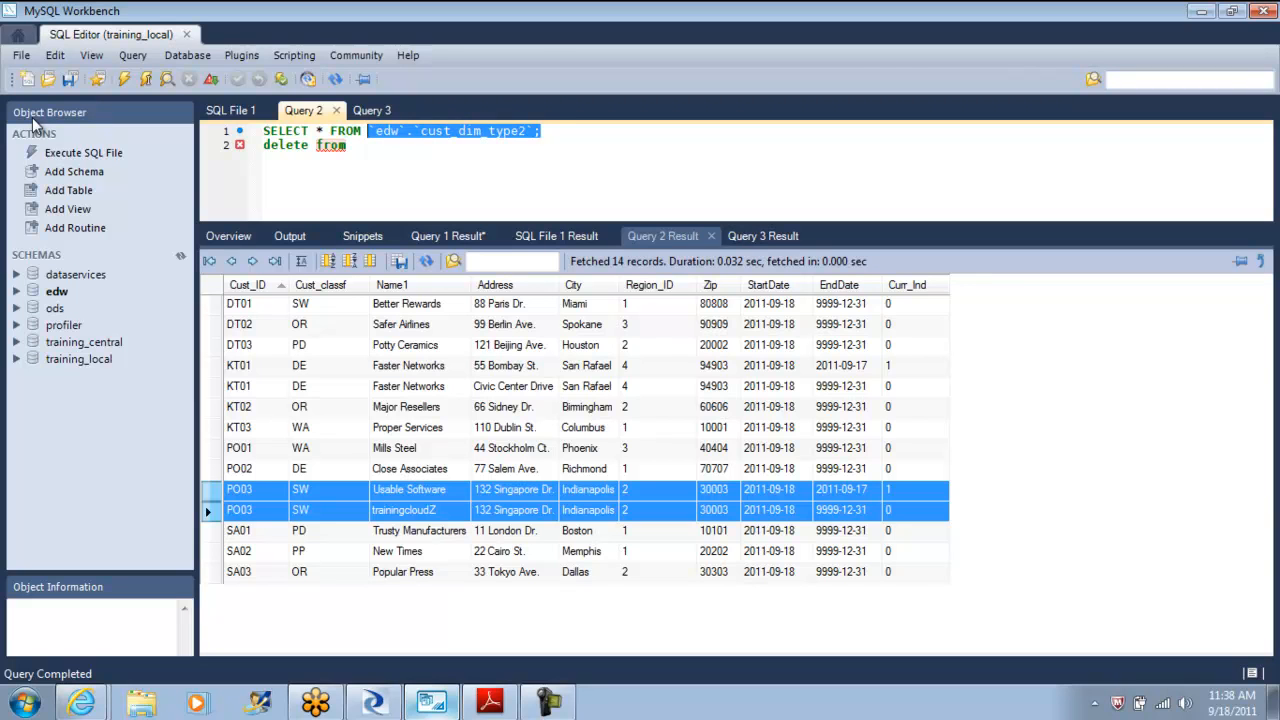
{"action": "key", "text": "Down"}
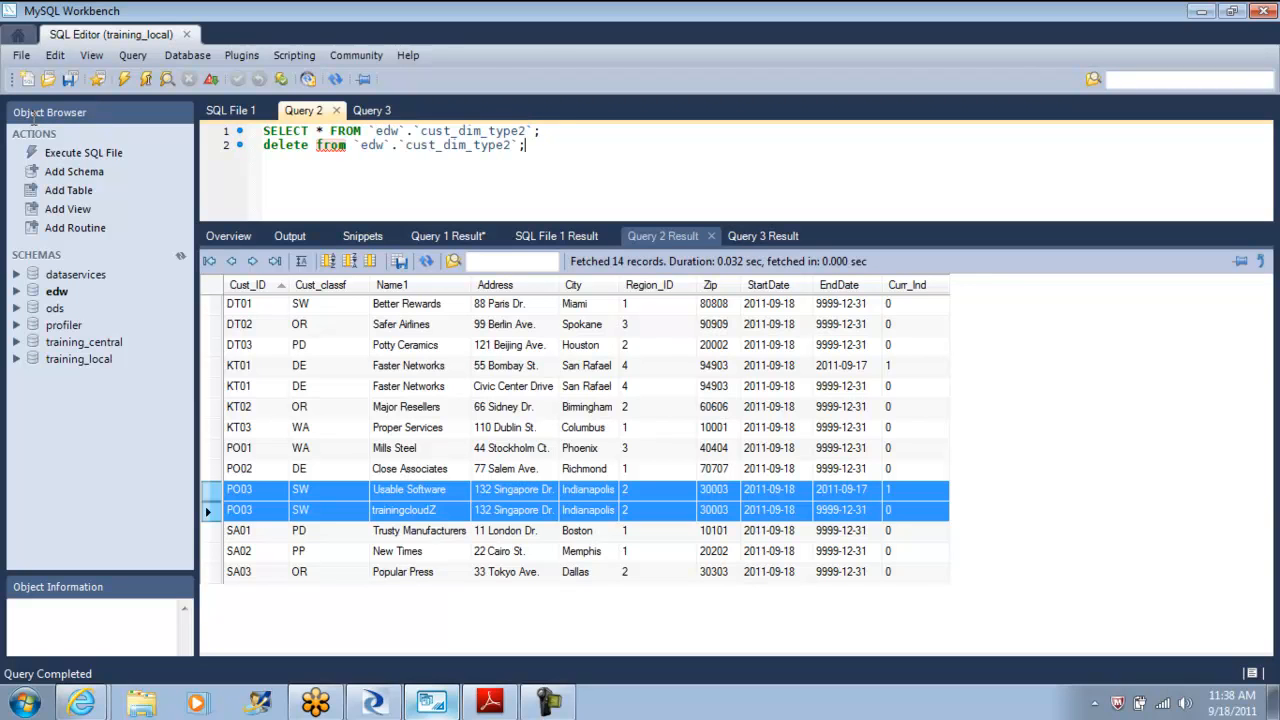
- Execute only the delete statement to clear the cust_dim_type2 table in the edw schema
{"action": "key", "text": "shift+Home"}
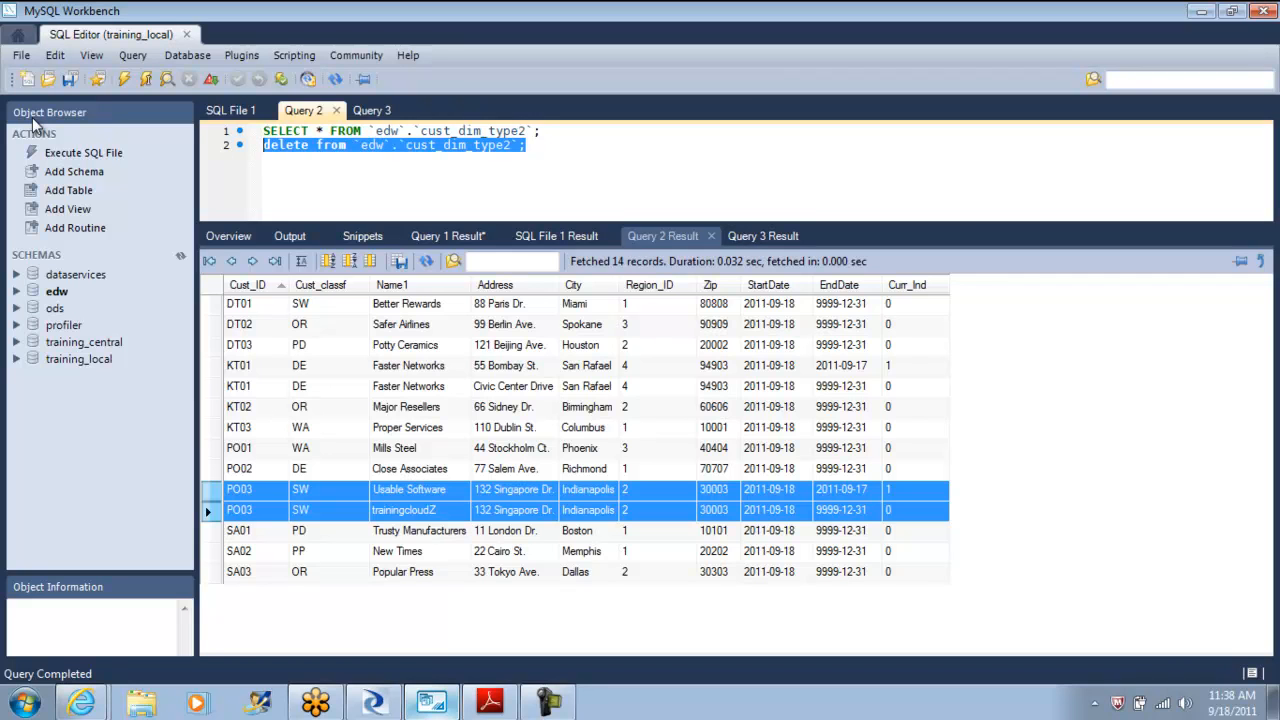
{"action": "key", "text": "ctrl+shift+Return"}
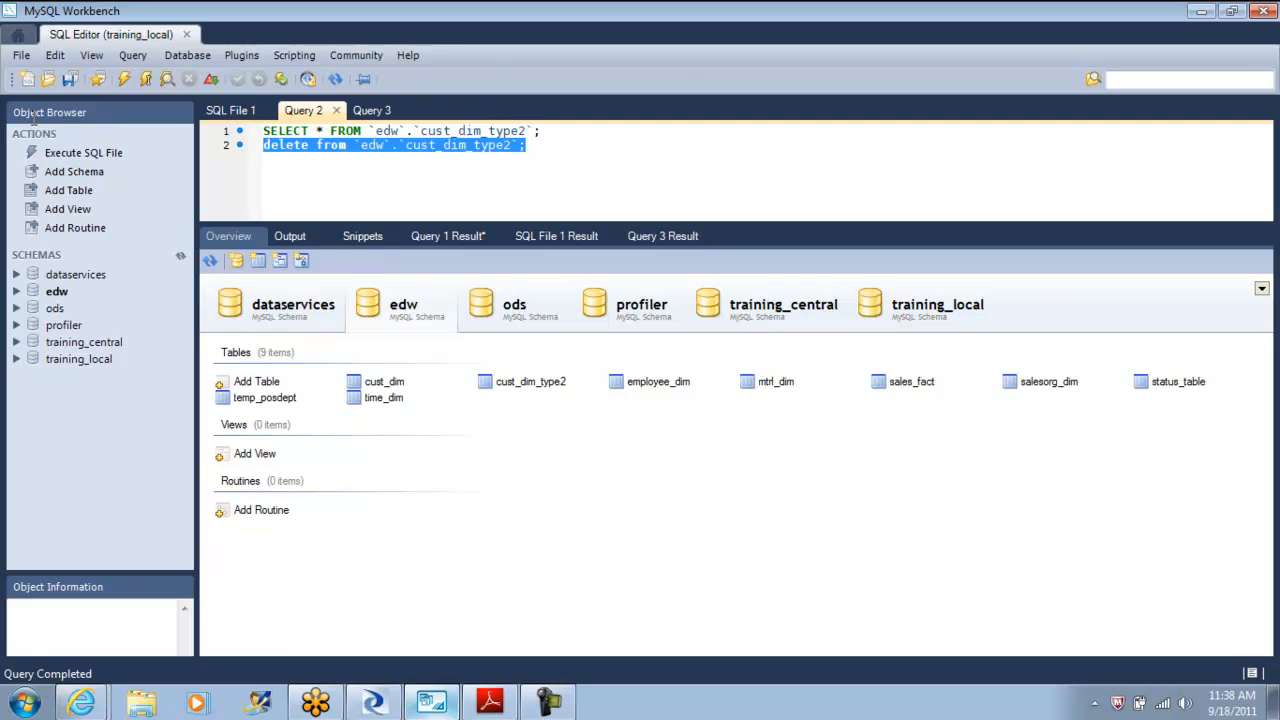
{"action": "key", "text": "Left"}
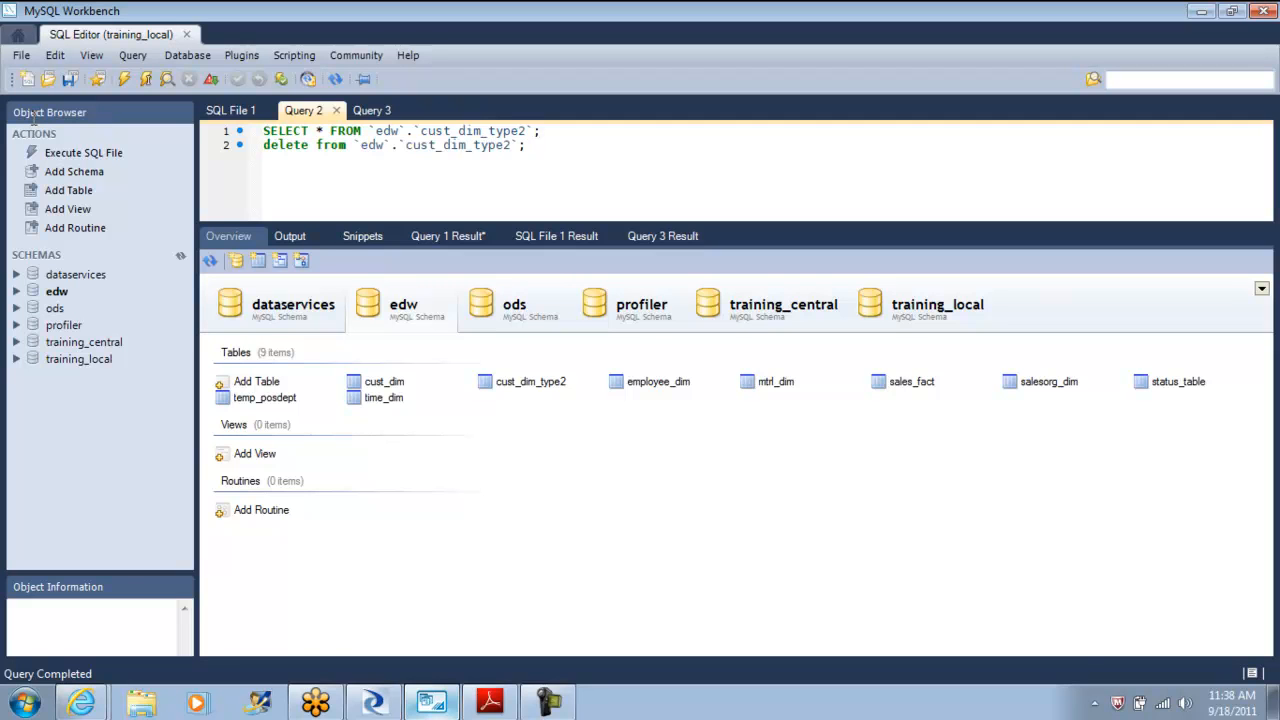
- Run only the SELECT query on cust_dim_type2 to check its rows, and return to the DF_001_04_CustDim_Type2 data flow in Data Services Designer
{"action": "key", "text": "shift+Home"}
{"action": "key", "text": "ctrl+shift+Return"}
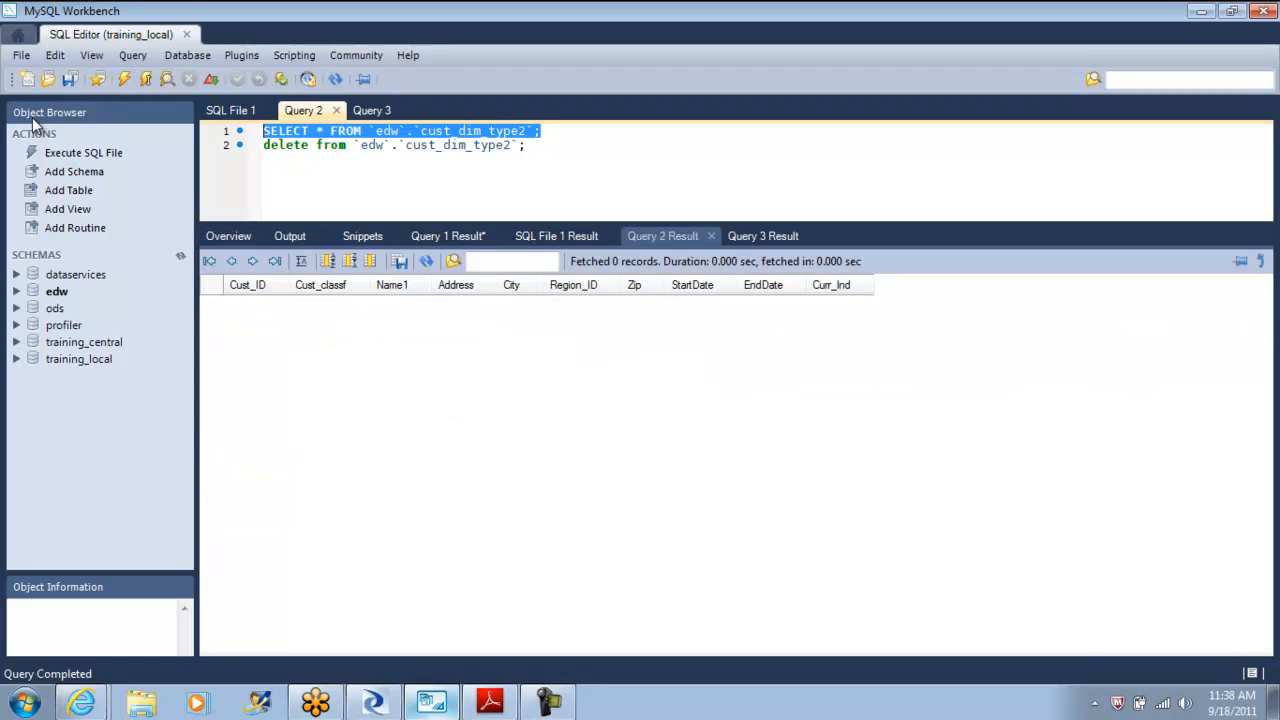
{"action": "key", "text": "alt+Tab"}
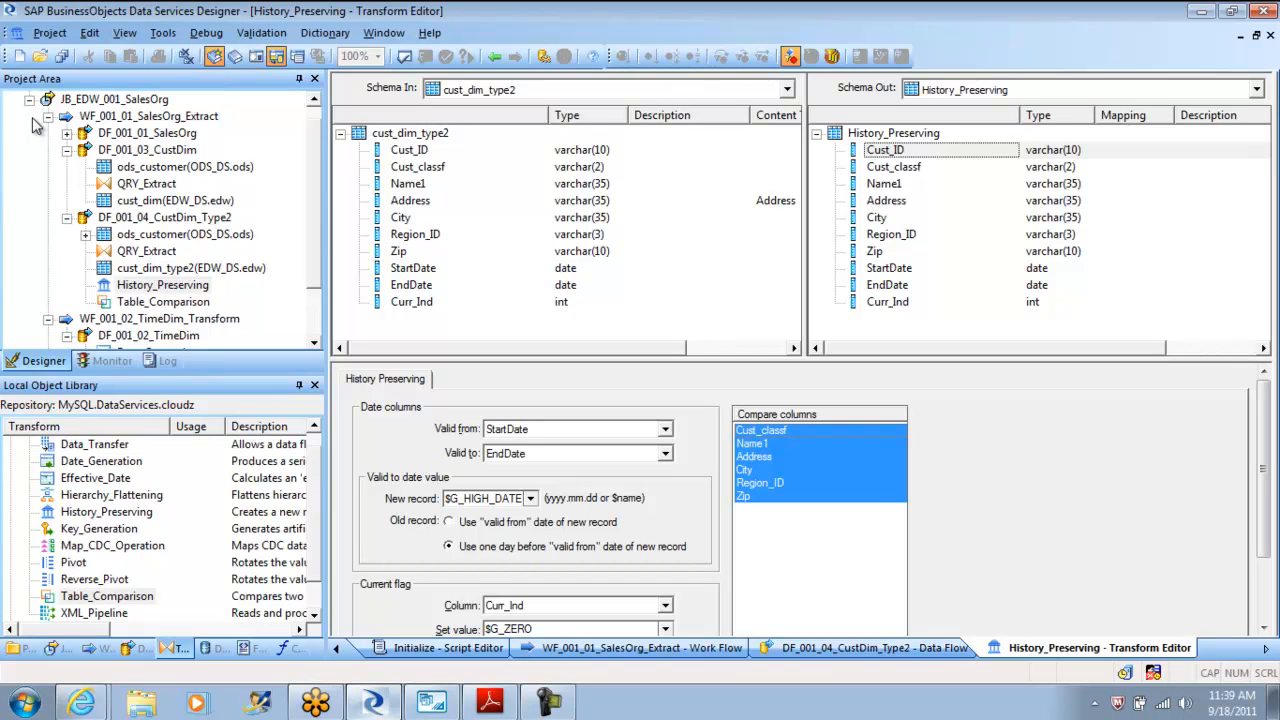
{"action": "left_click", "coordinate": [494, 56]}
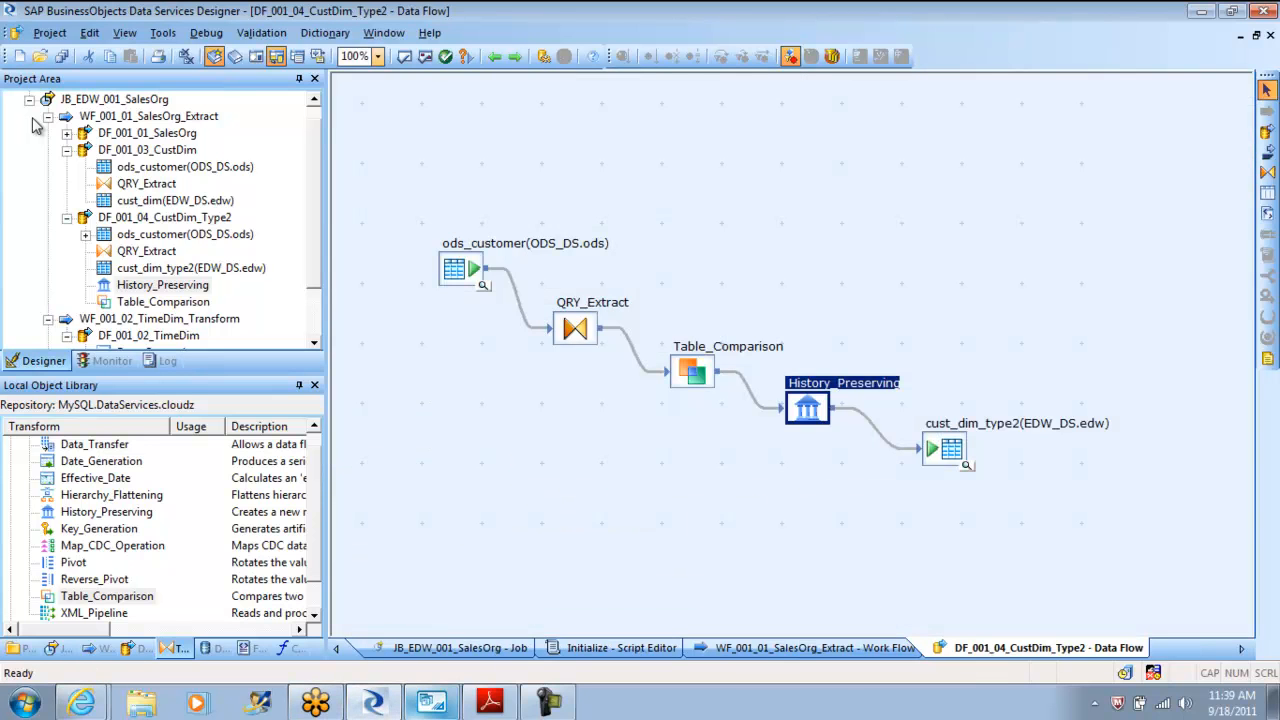
- Switch to MySQL Workbench and review the source records of ods_customer, down to the trainingcloudZ row
{"action": "key", "text": "alt+Tab"}
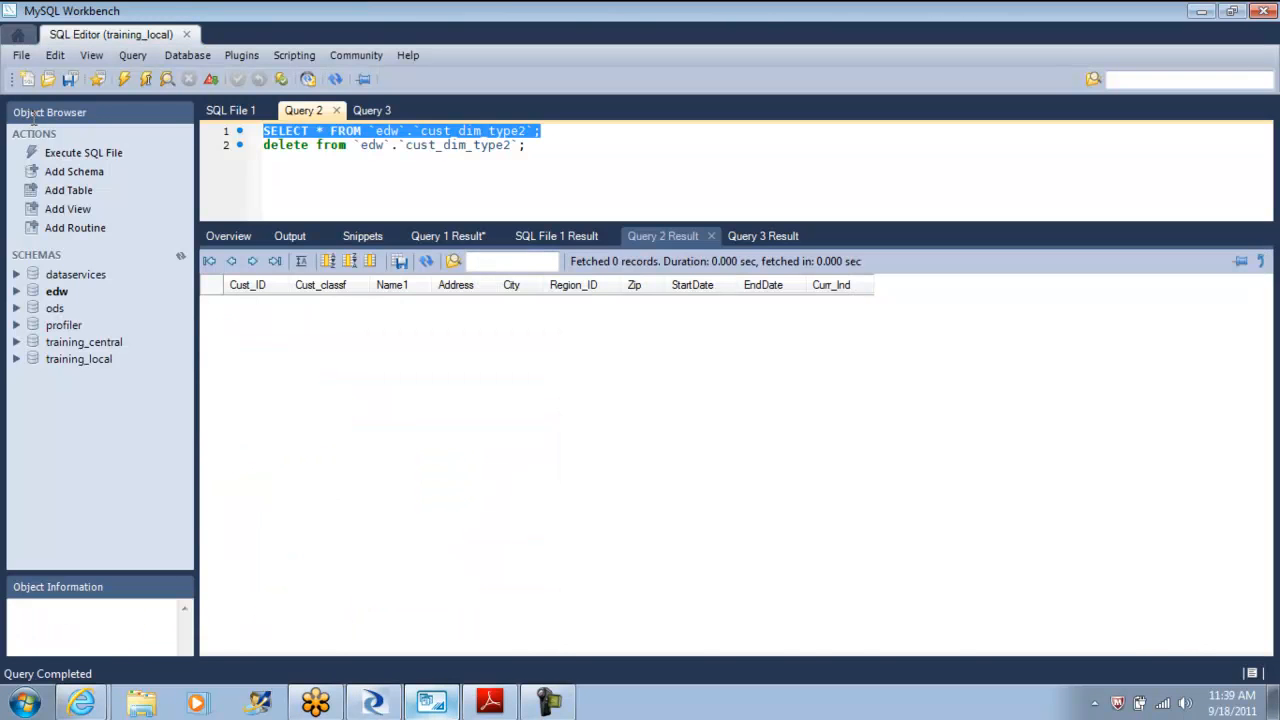
{"action": "key", "text": "ctrl+Tab"}
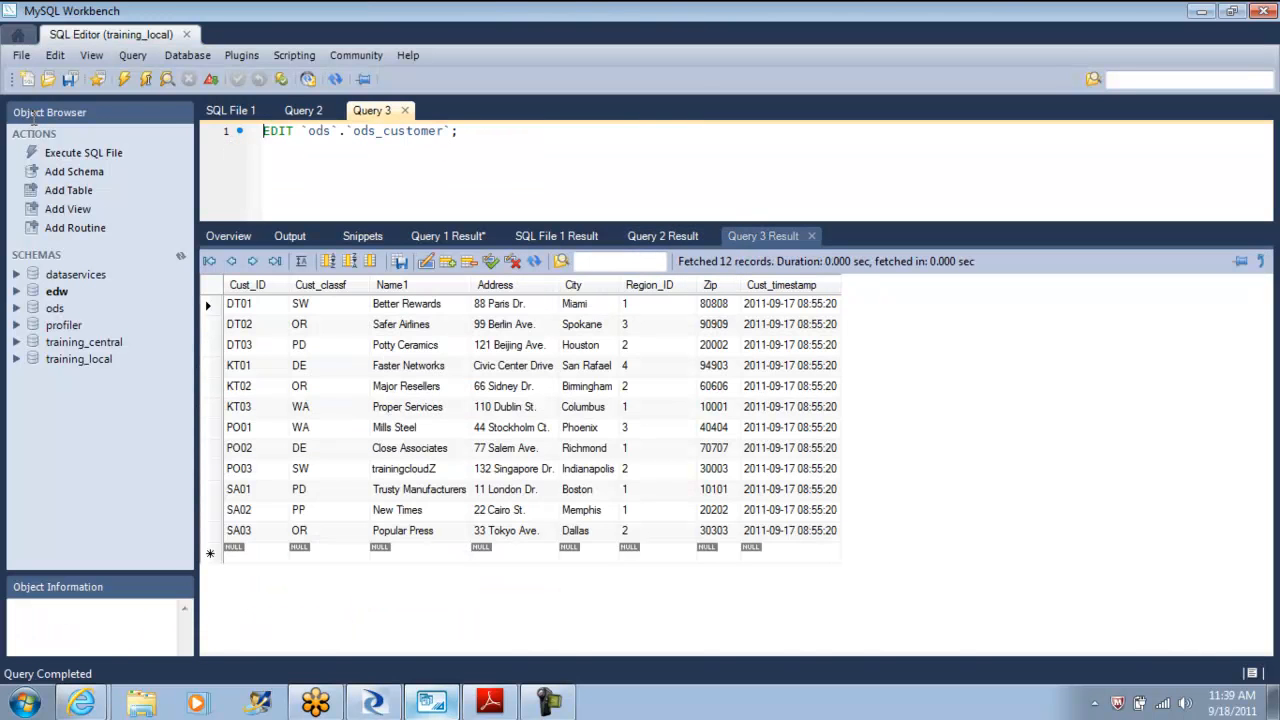
{"action": "key", "text": "End"}
{"action": "key", "text": "ctrl+shift+Return"}
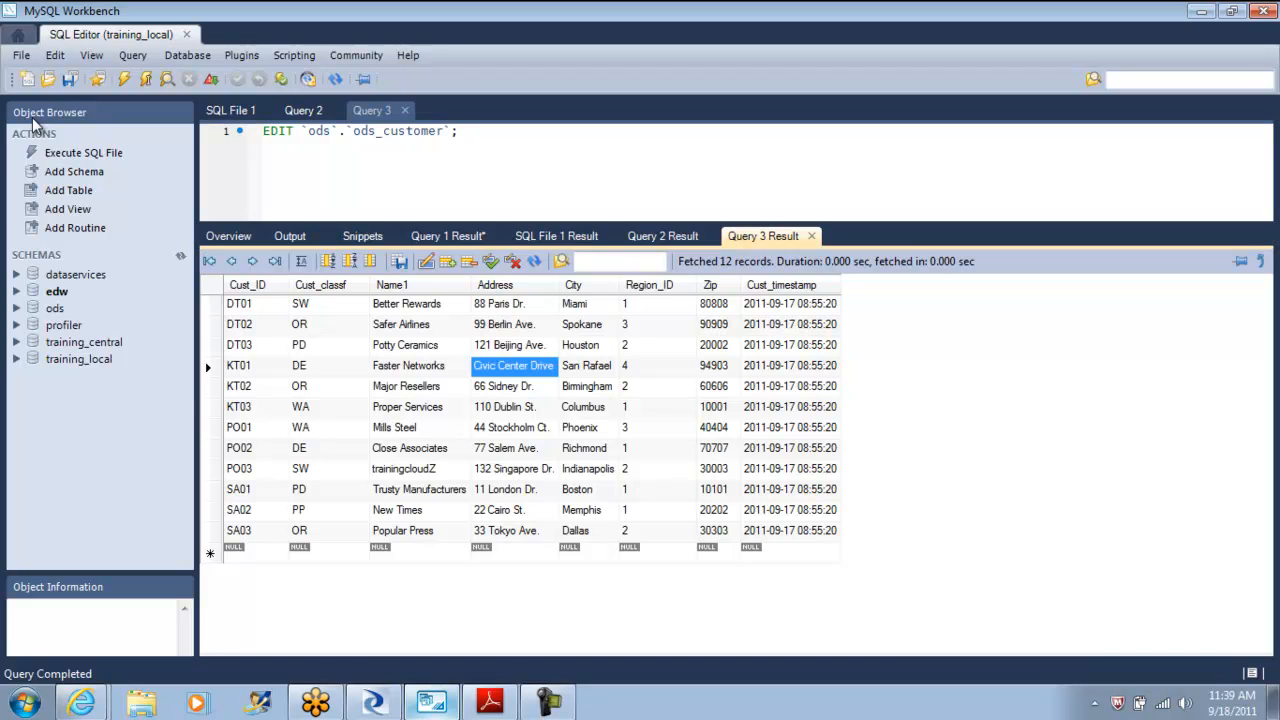
{"action": "key", "text": "Down"}
{"action": "key", "text": "Down"}
{"action": "key", "text": "Down"}
{"action": "key", "text": "Down"}
{"action": "key", "text": "Down"}
{"action": "key", "text": "Left"}
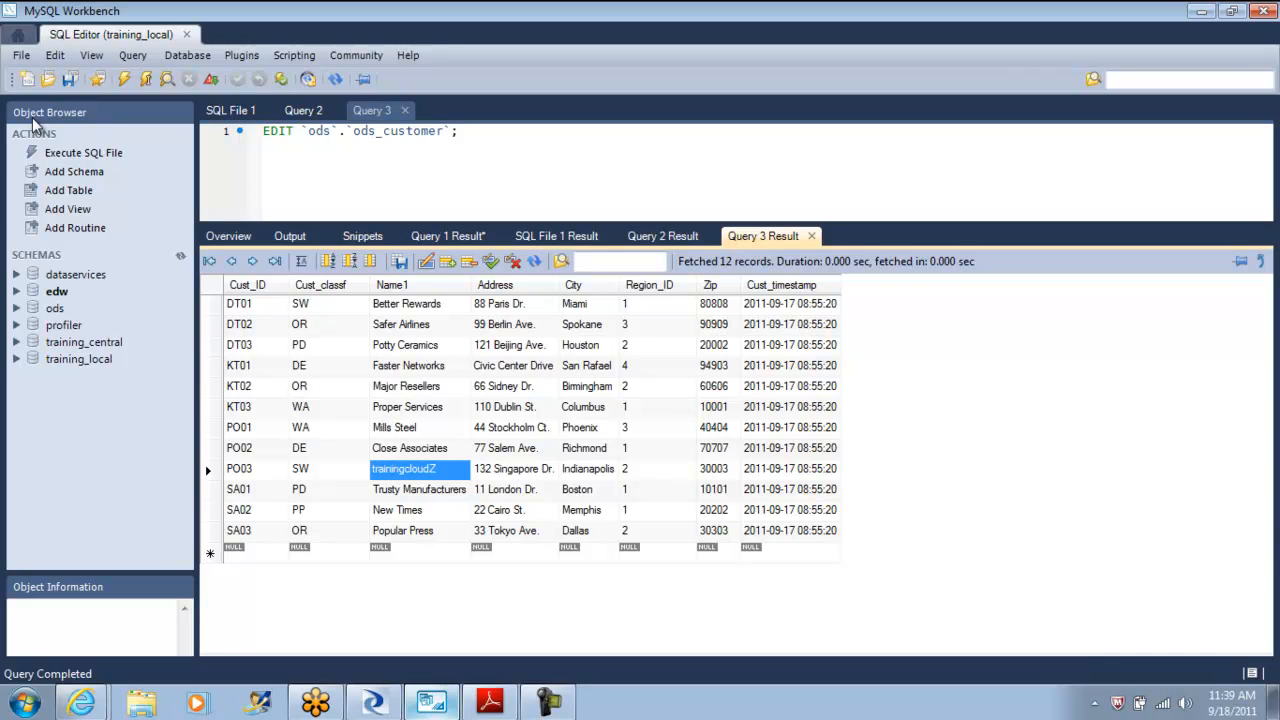
- Switch to Data Services Designer and open the QRY_Extract query of the DF_001_04_CustDim_Type2 data flow
{"action": "key", "text": "alt+Tab"}
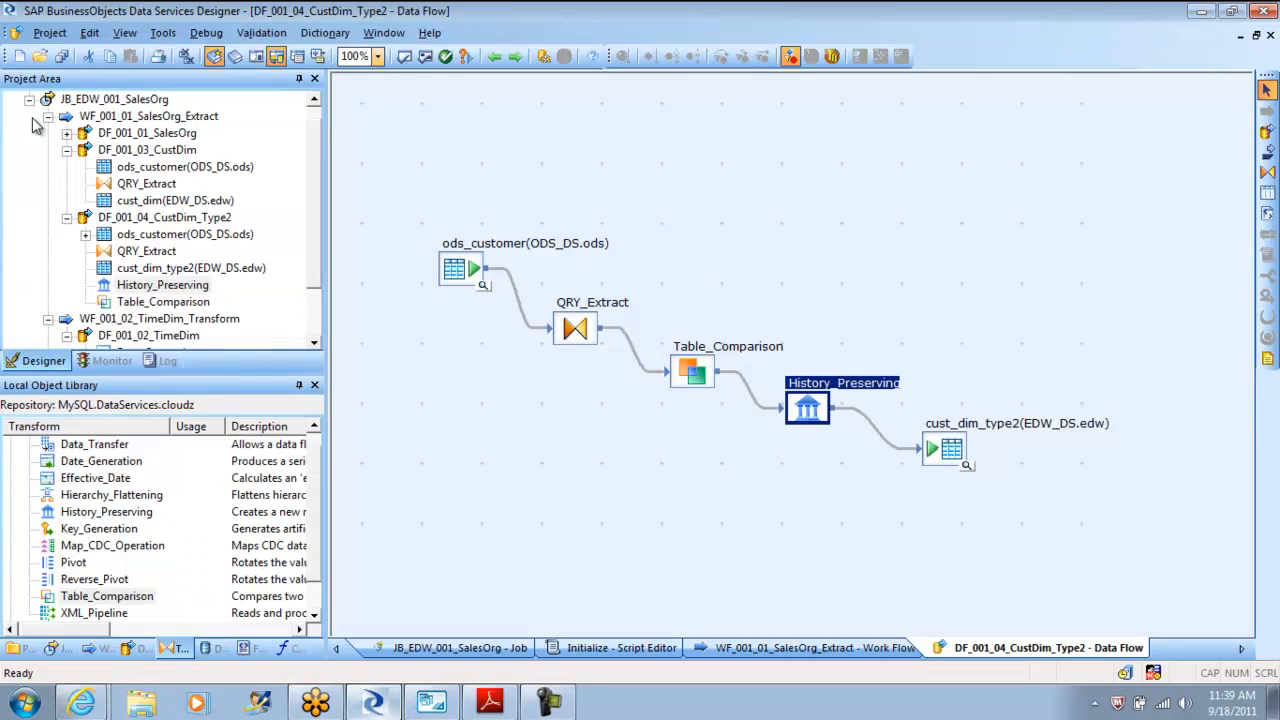
{"action": "key", "text": "Up"}
{"action": "key", "text": "Up"}
{"action": "key", "text": "Return"}
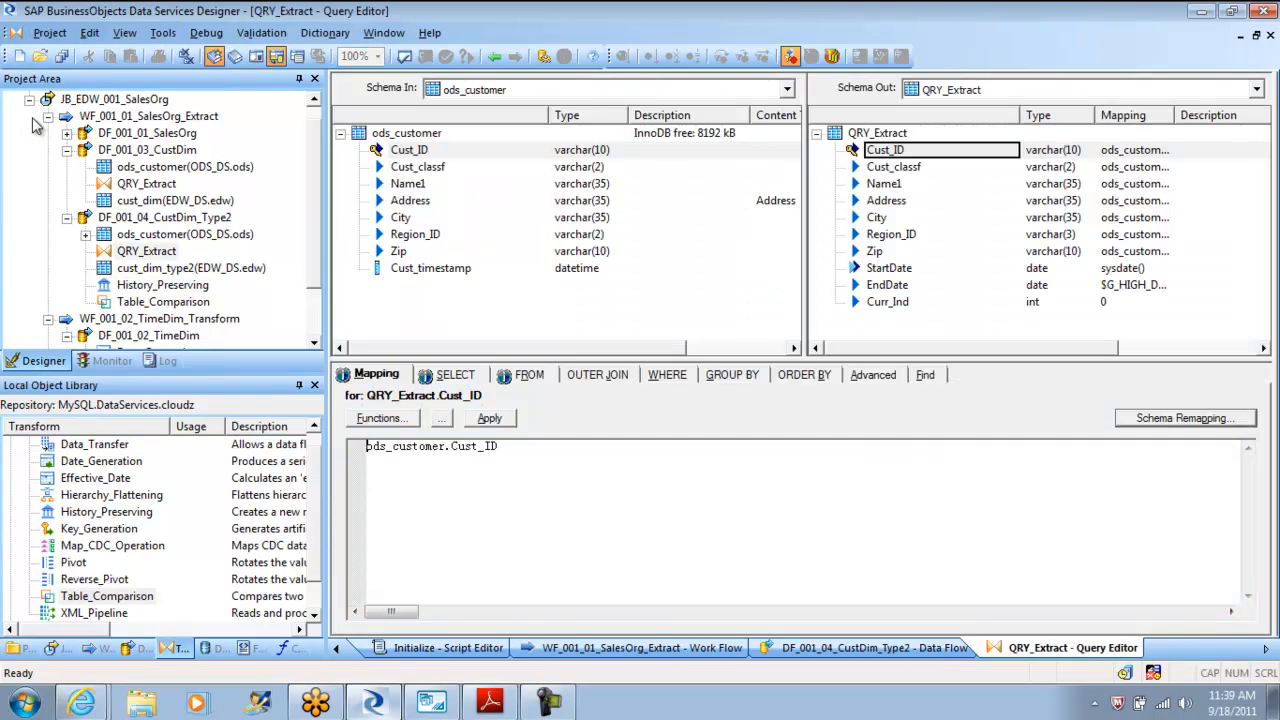
- Map the StartDate output column of QRY_Extract to the global variable $G_LOW_DATE and validate the query
{"action": "key", "text": "Down"}
{"action": "key", "text": "Down"}
{"action": "key", "text": "Down"}
{"action": "key", "text": "Down"}
{"action": "key", "text": "Down"}
{"action": "key", "text": "Down"}
{"action": "key", "text": "Down"}
{"action": "key", "text": "Down"}
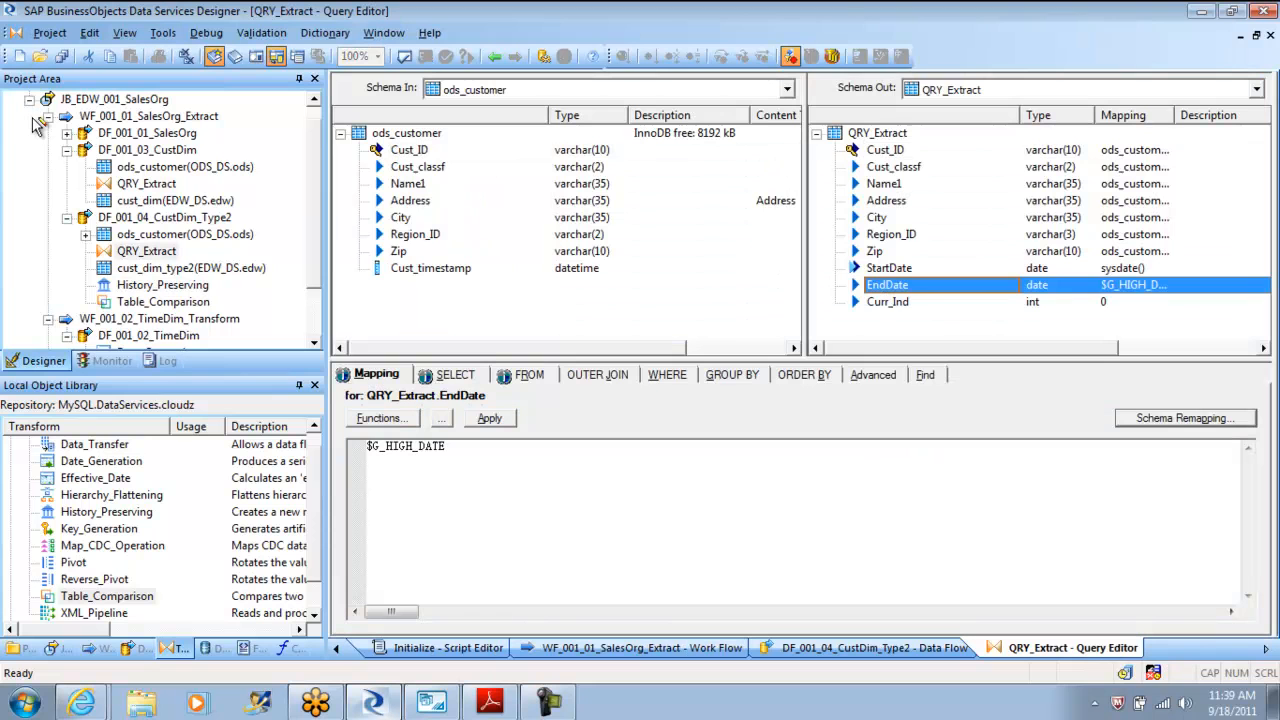
{"action": "key", "text": "Up"}
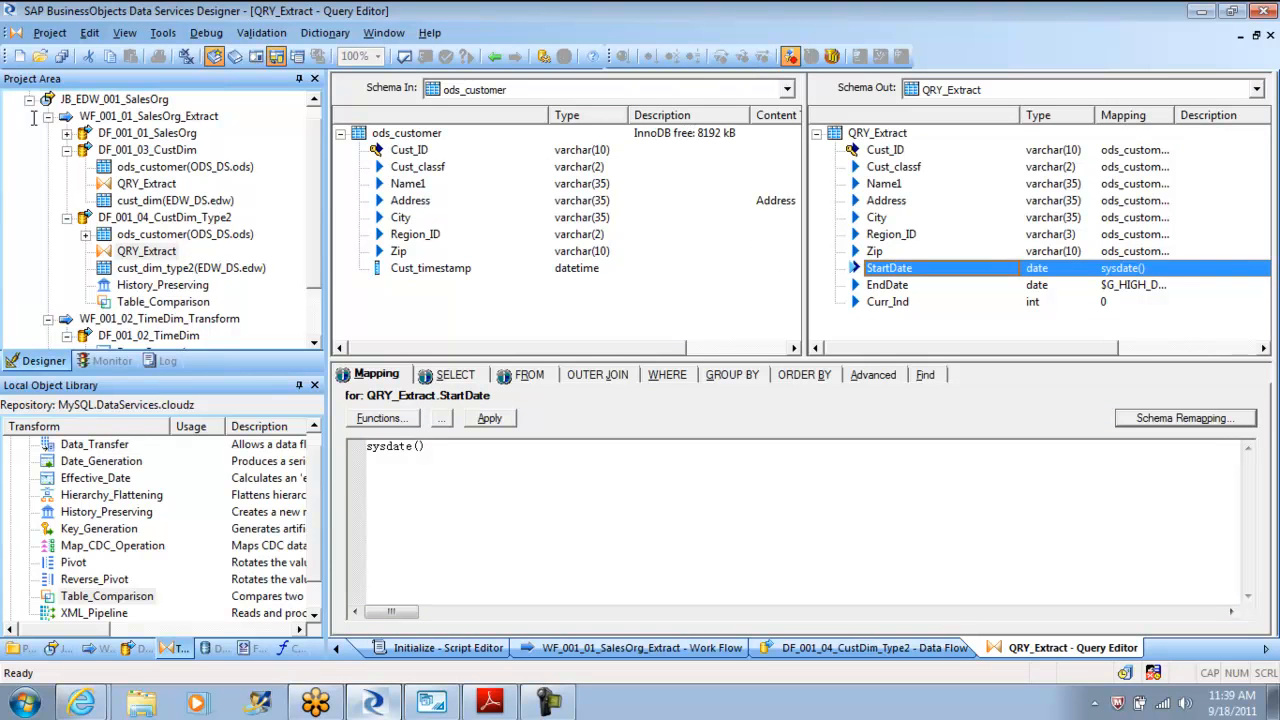
{"action": "key", "text": "Tab"}
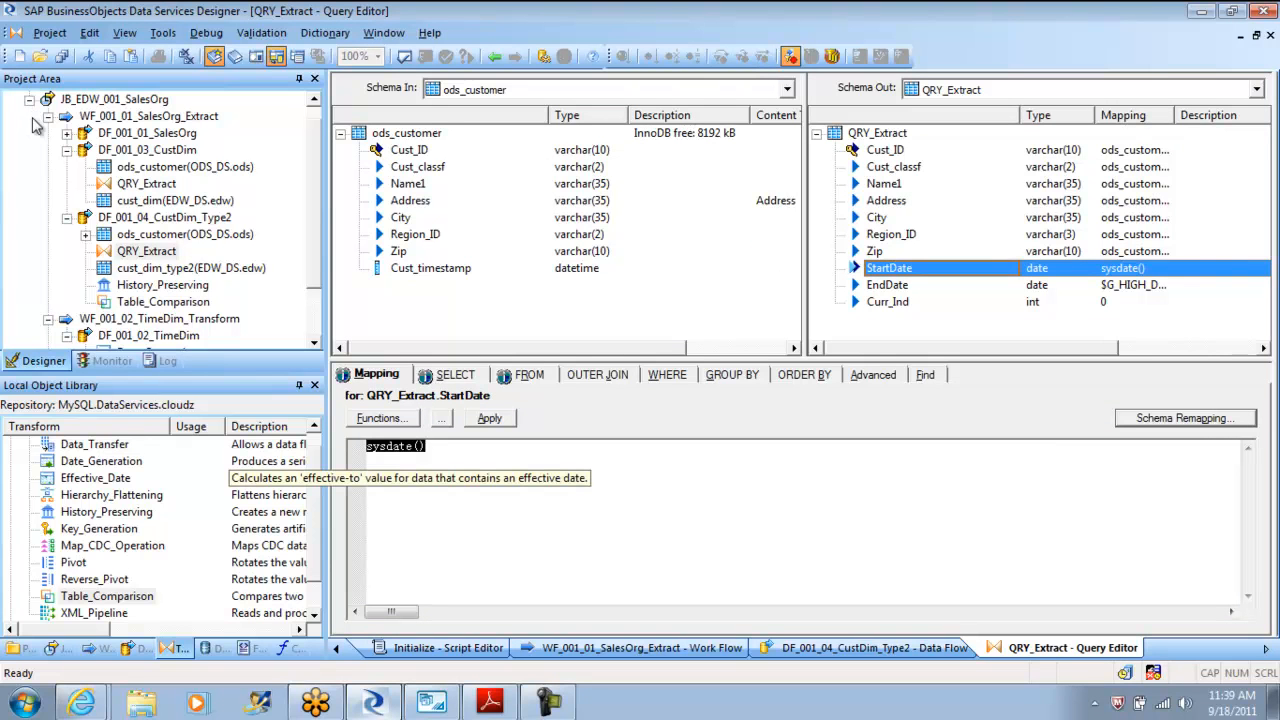
{"action": "type", "text": "$"}
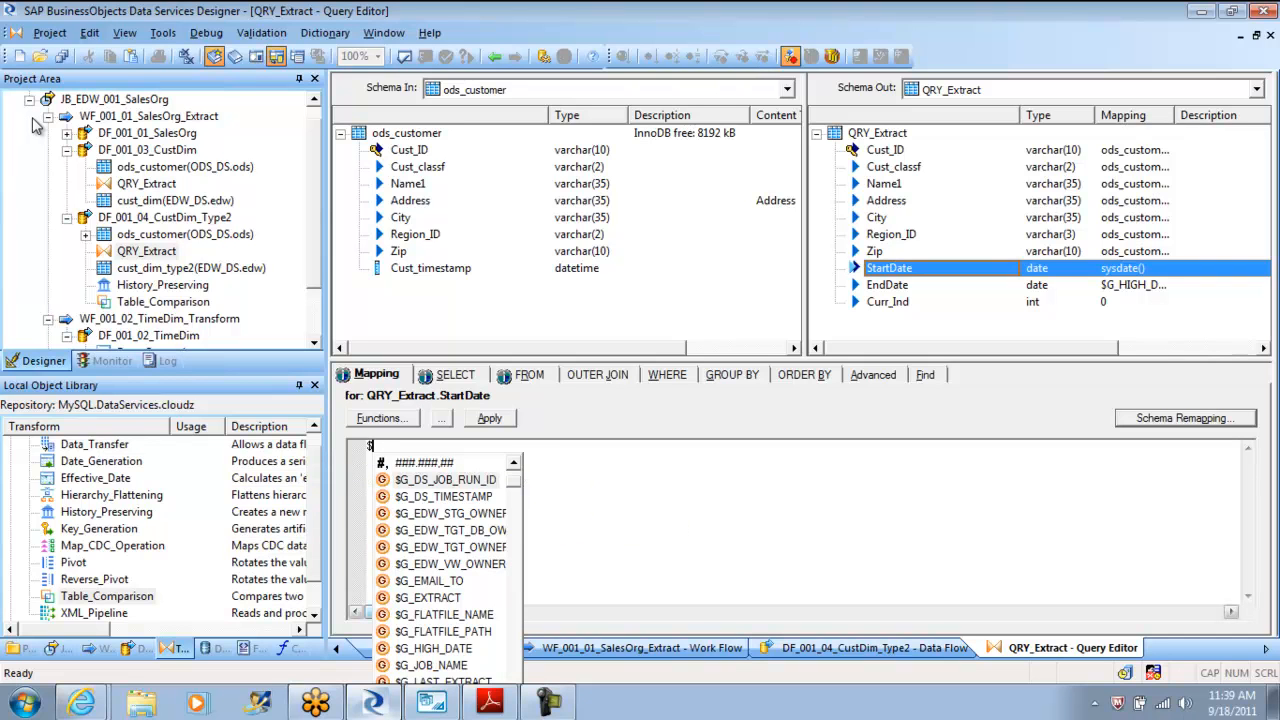
{"action": "type", "text": "G_"}
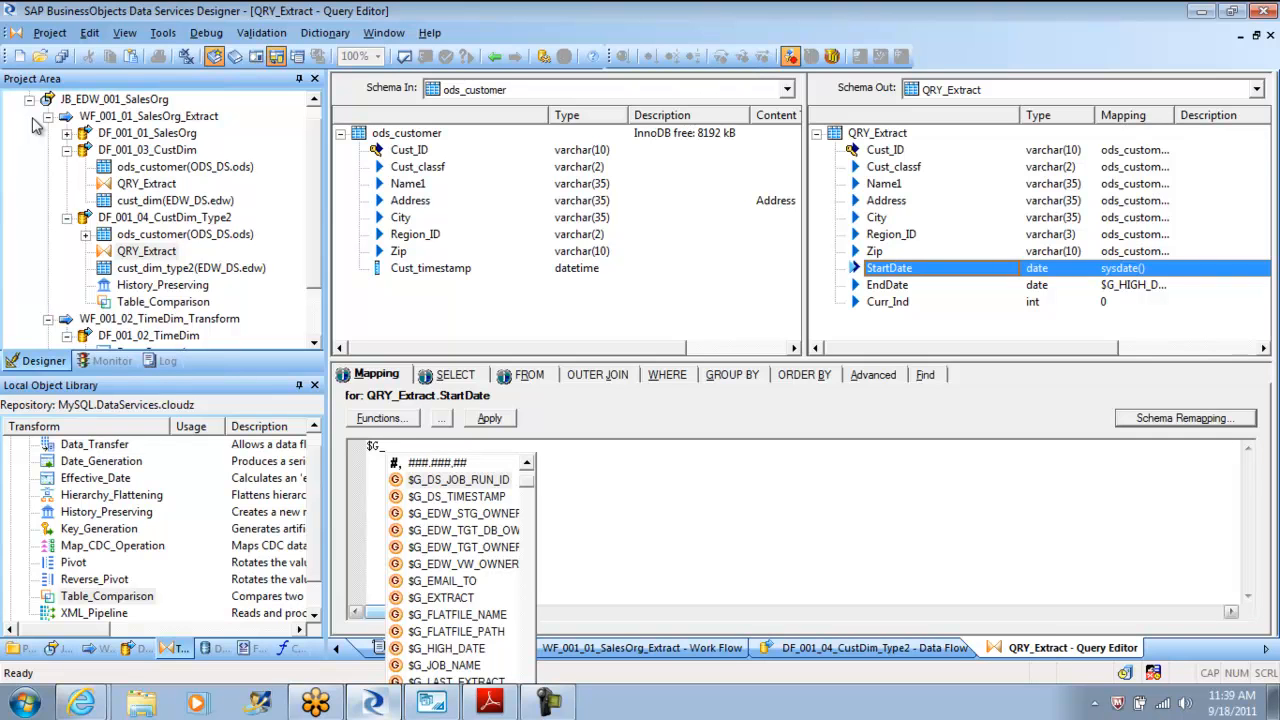
{"action": "type", "text": "LO"}
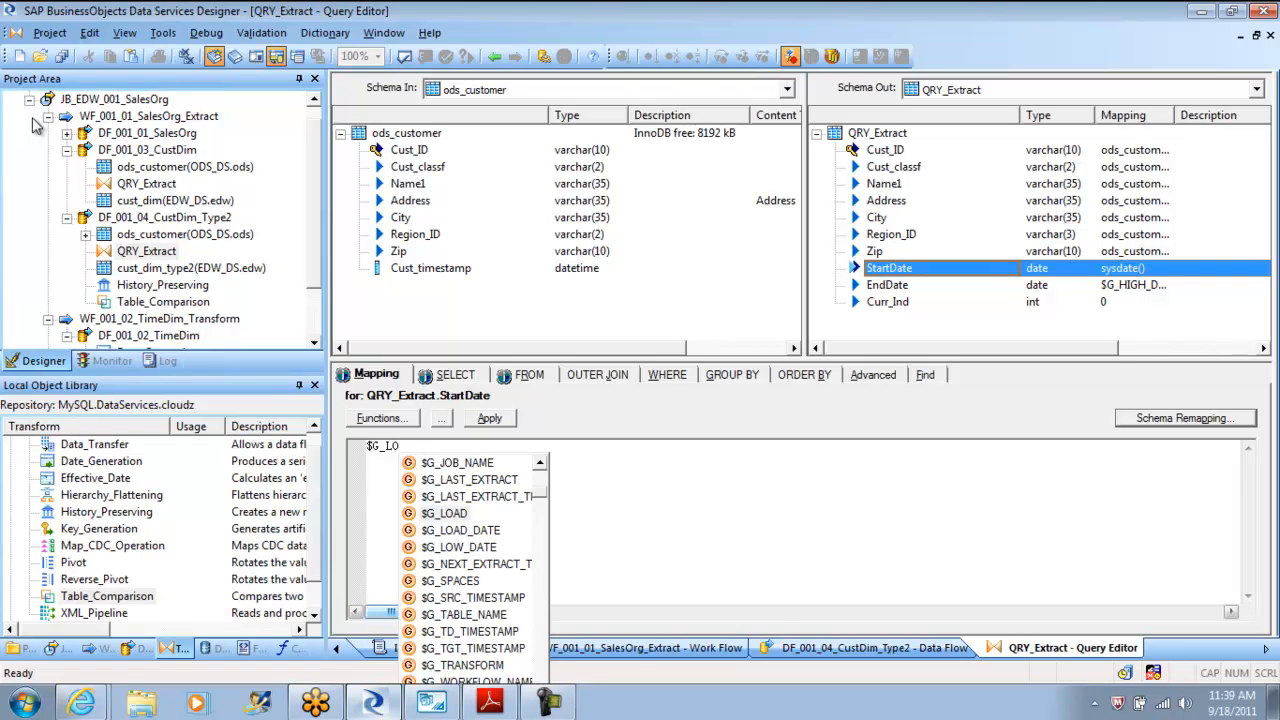
{"action": "key", "text": "Down"}
{"action": "key", "text": "Down"}
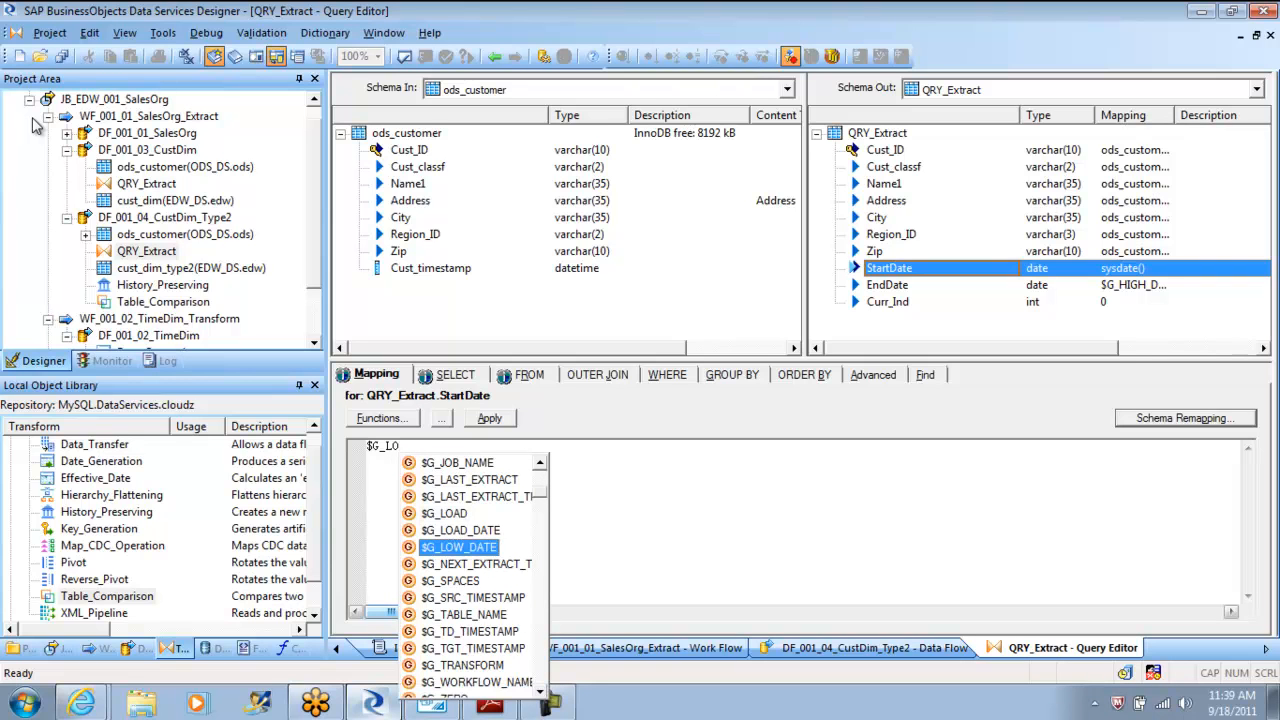
{"action": "key", "text": "Return"}
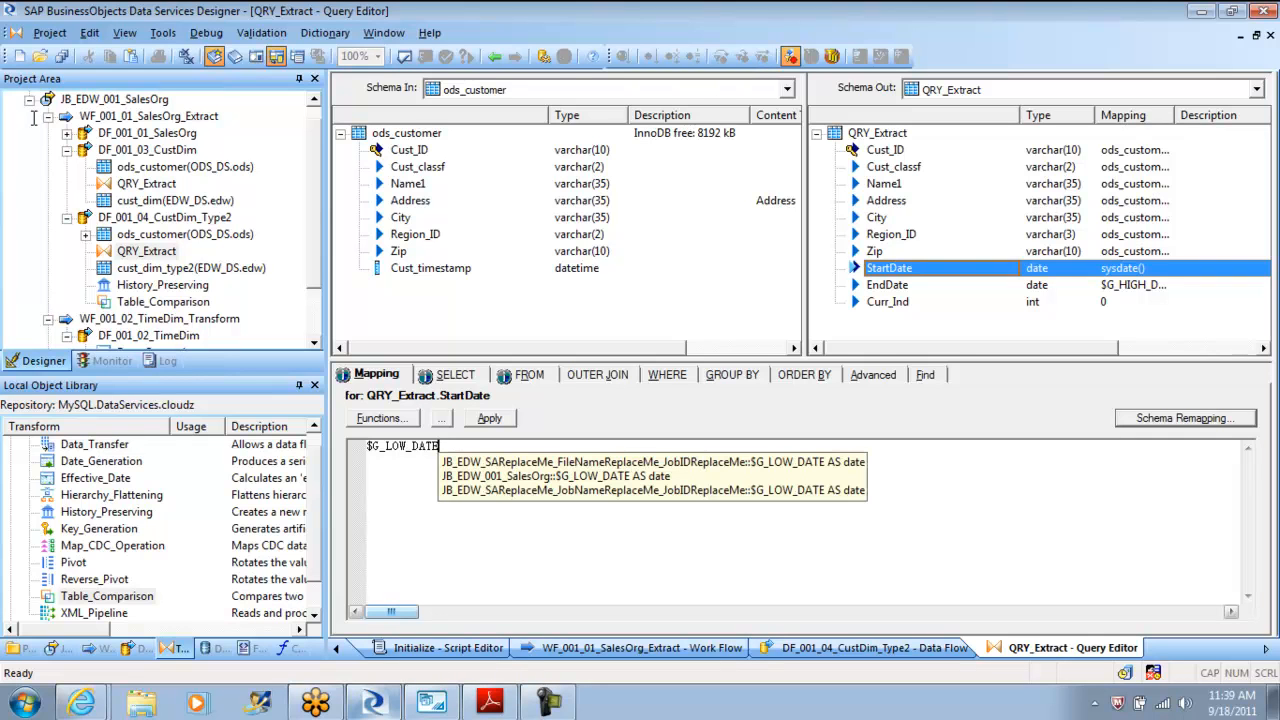
{"action": "key", "text": "F7"}
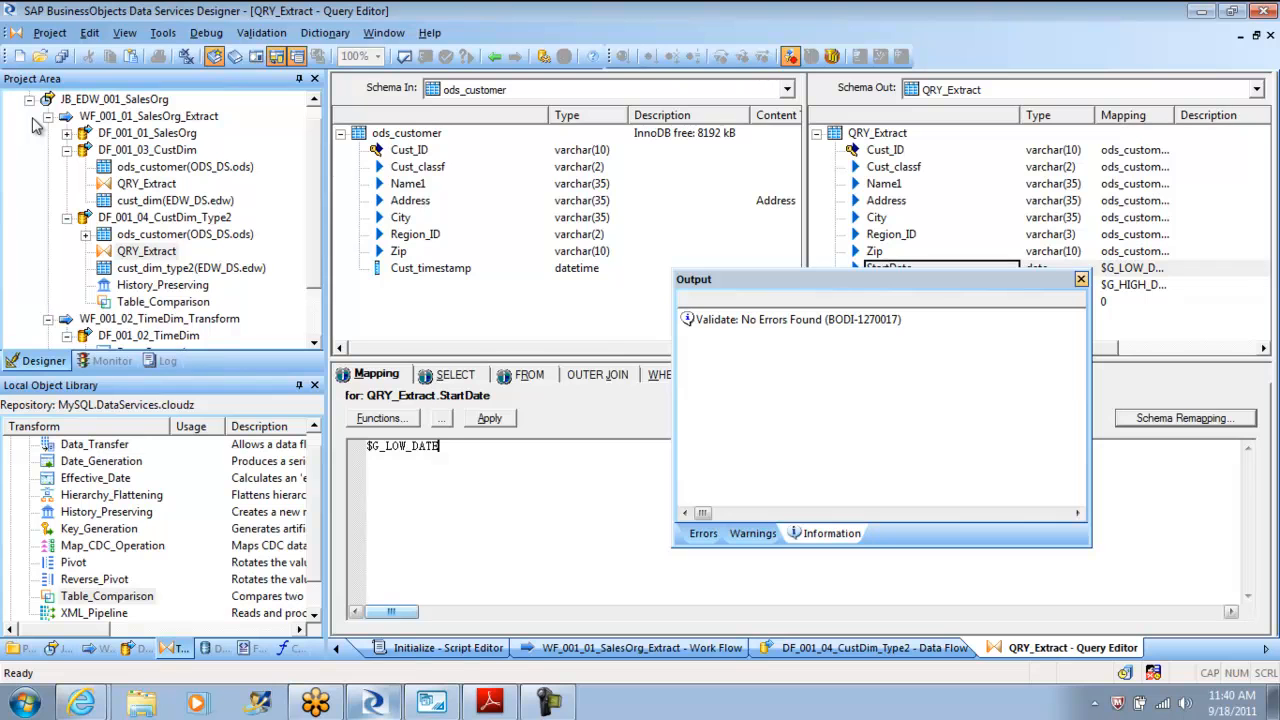
{"action": "key", "text": "Escape"}
- Execute the JB_EDW_001_SalesOrg job with the default execution properties, saving the changed data flow
{"action": "scroll", "coordinate": [35, 120], "scroll_direction": "up", "scroll_amount": 1}
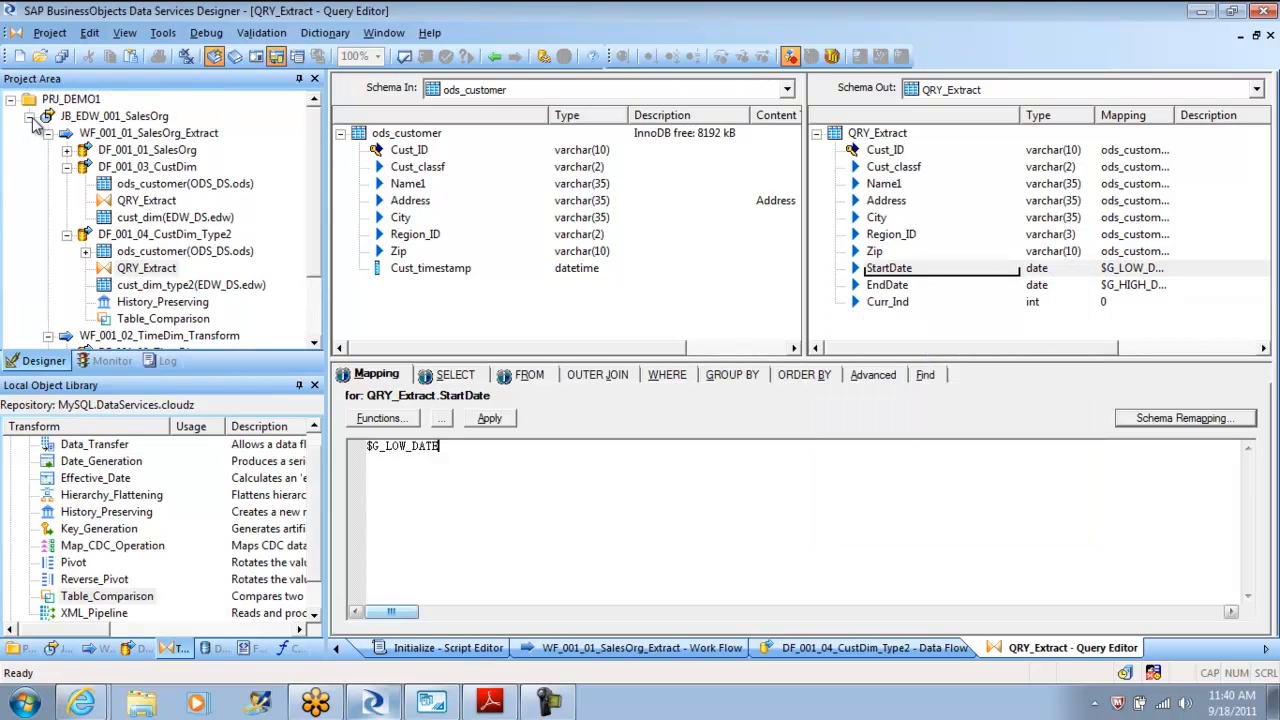
{"action": "left_click", "coordinate": [36, 119]}
{"action": "right_click", "coordinate": [35, 120]}
{"action": "key", "text": "Return"}
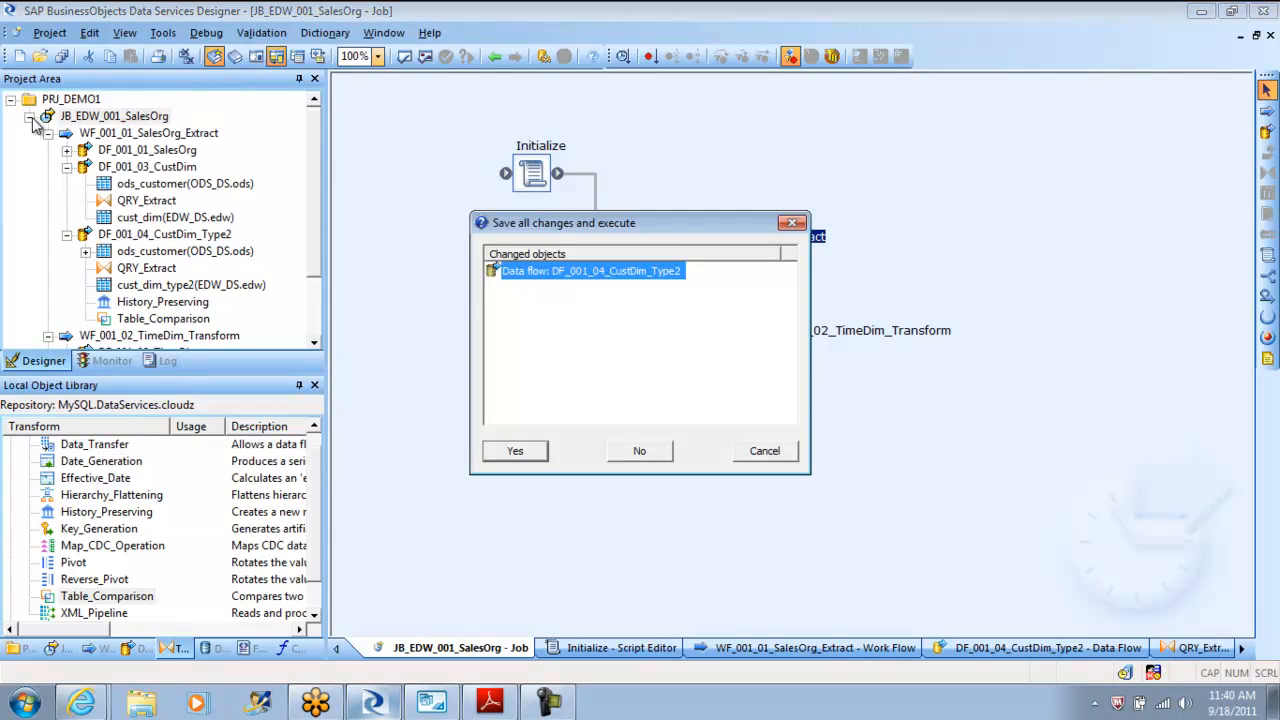
{"action": "key", "text": "Return"}
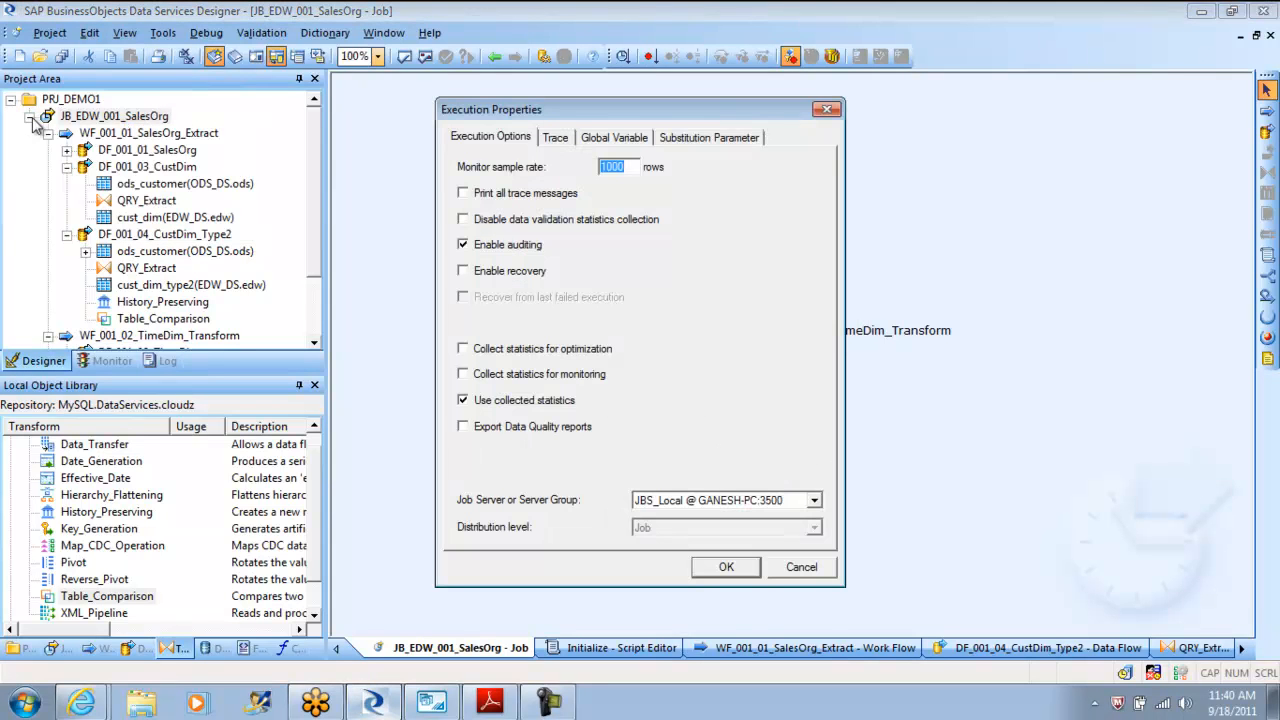
{"action": "key", "text": "Return"}
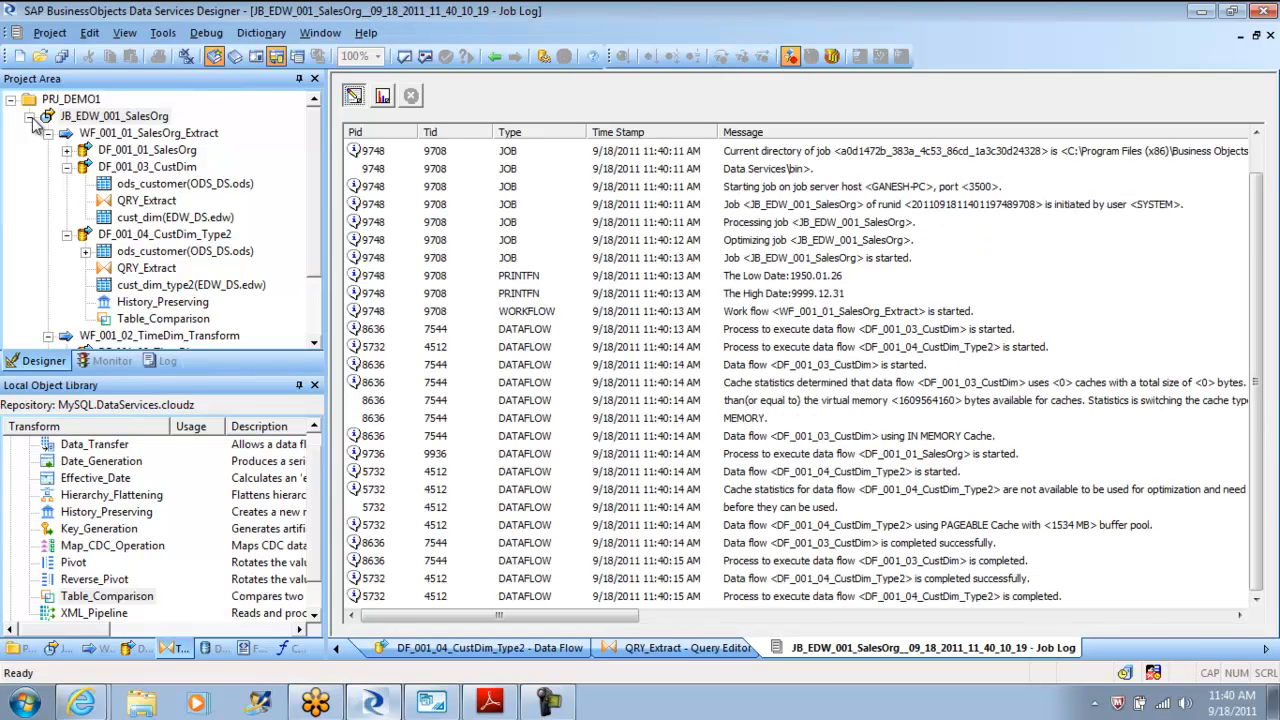
- Switch to MySQL Workbench and rerun the SELECT query on edw.cust_dim_type2
{"action": "key", "text": "alt+Tab"}
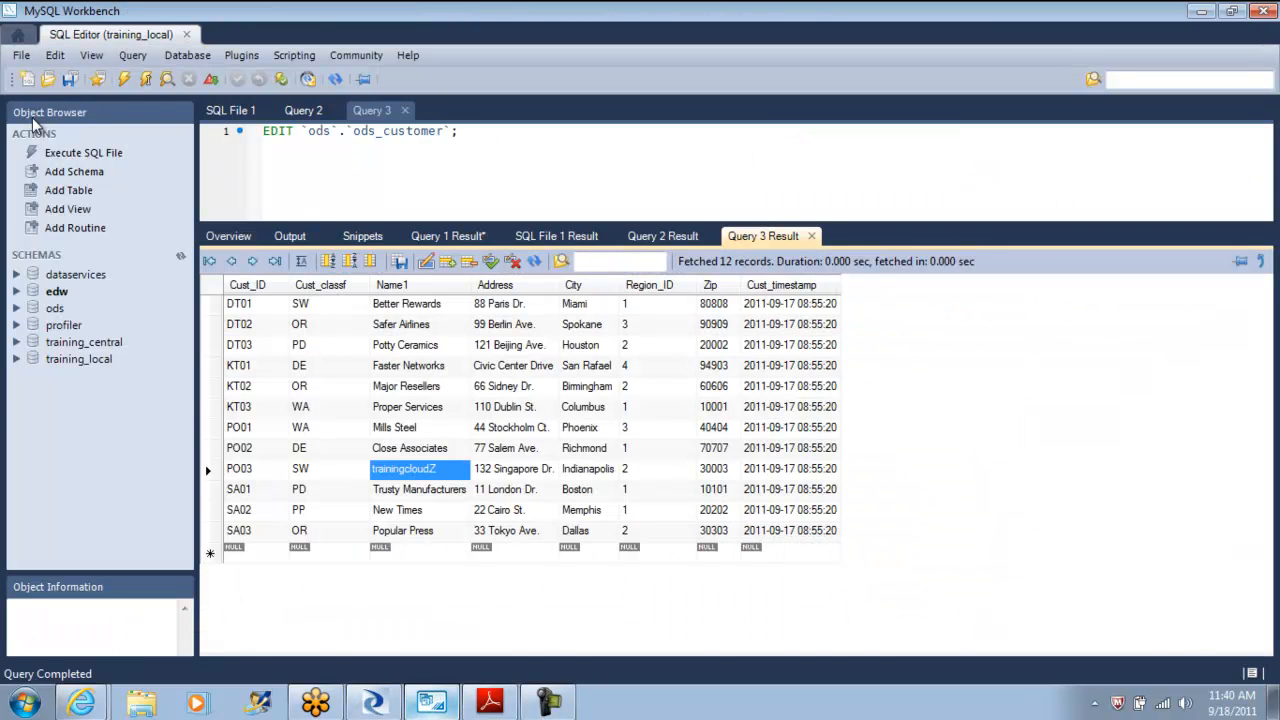
{"action": "key", "text": "ctrl+shift+Tab"}
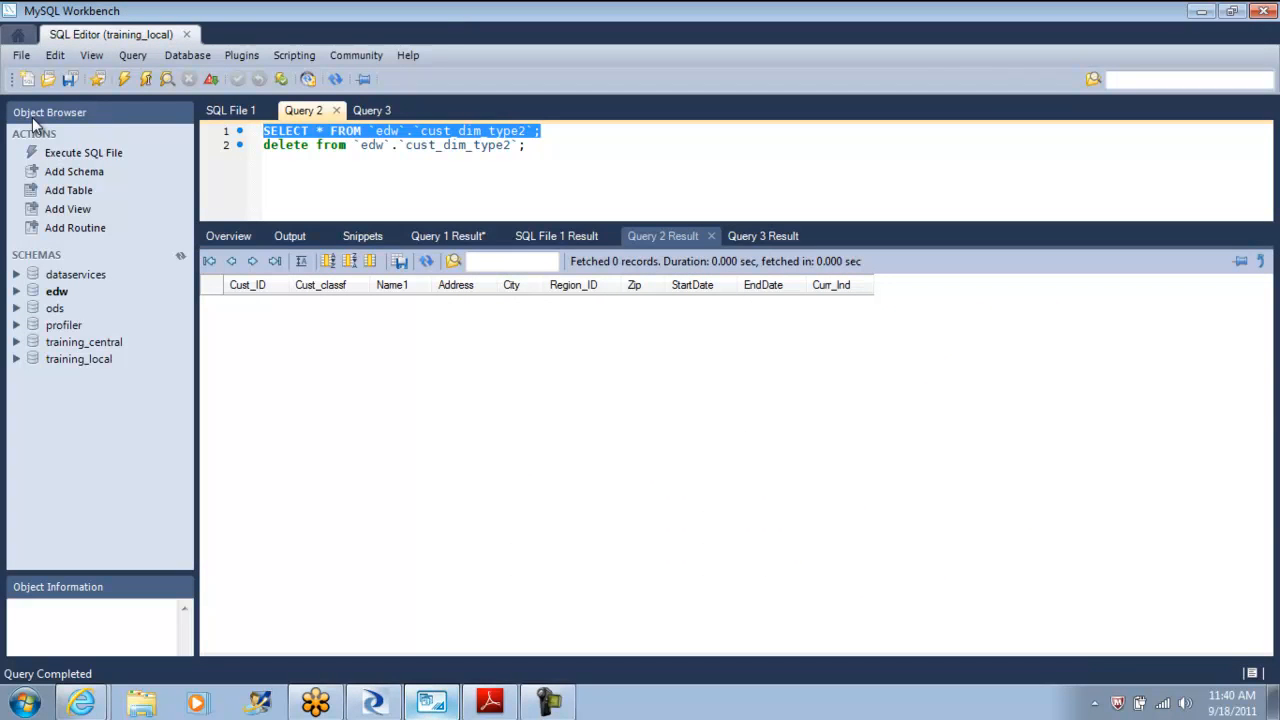
{"action": "key", "text": "ctrl+shift+Return"}
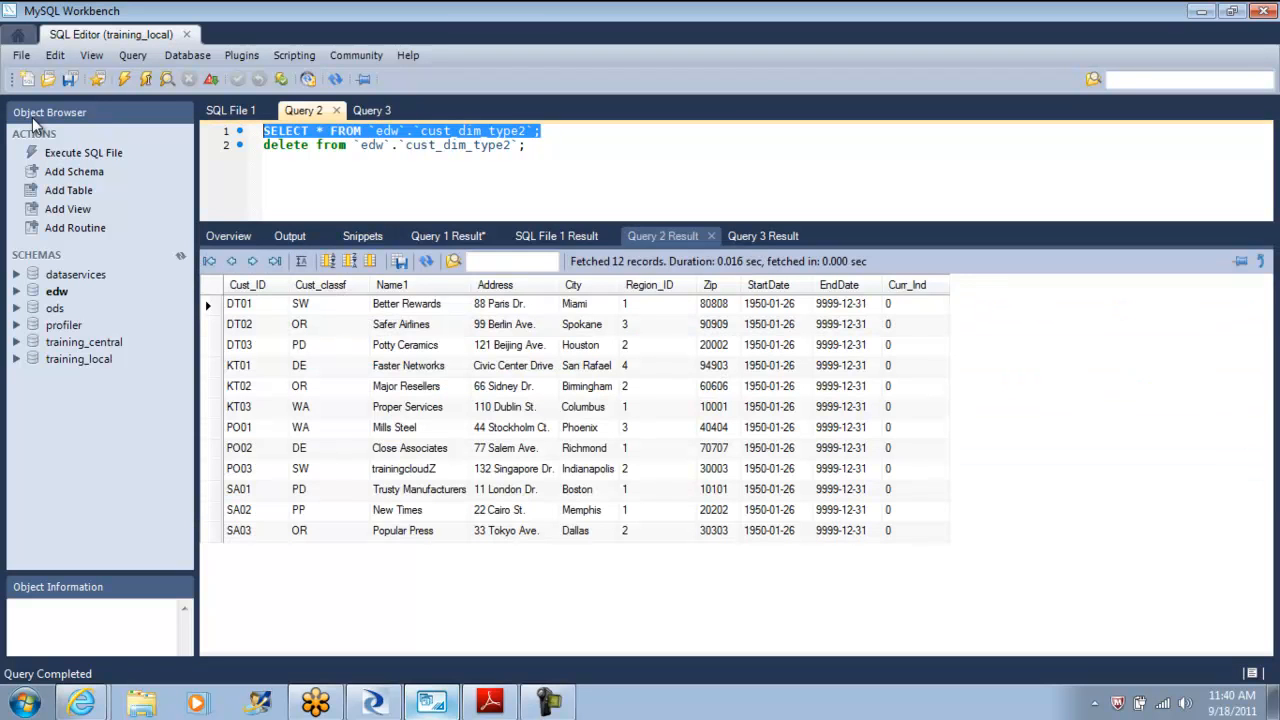
- Examine all loaded cust_dim_type2 rows, their Curr_Ind, StartDate and EndDate values, and the name and city of the New Times record
{"action": "left_click", "coordinate": [211, 532]}
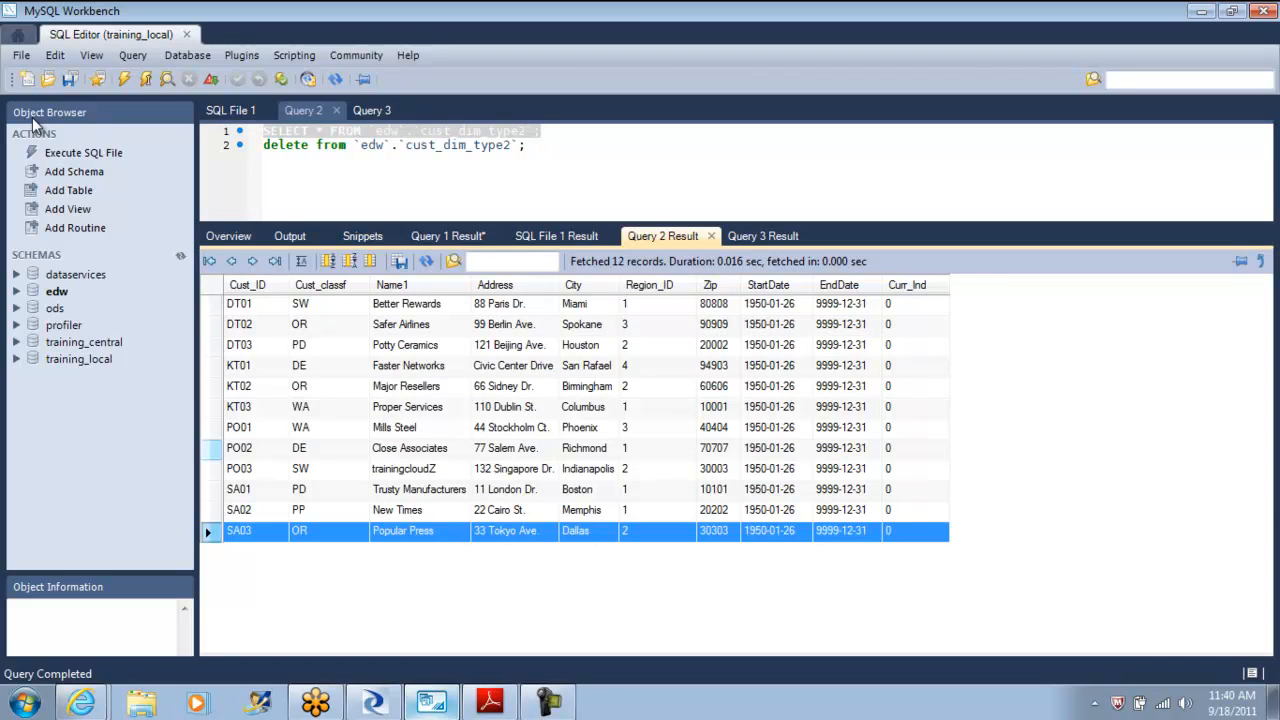
{"action": "left_click", "coordinate": [211, 304], "text": "shift"}
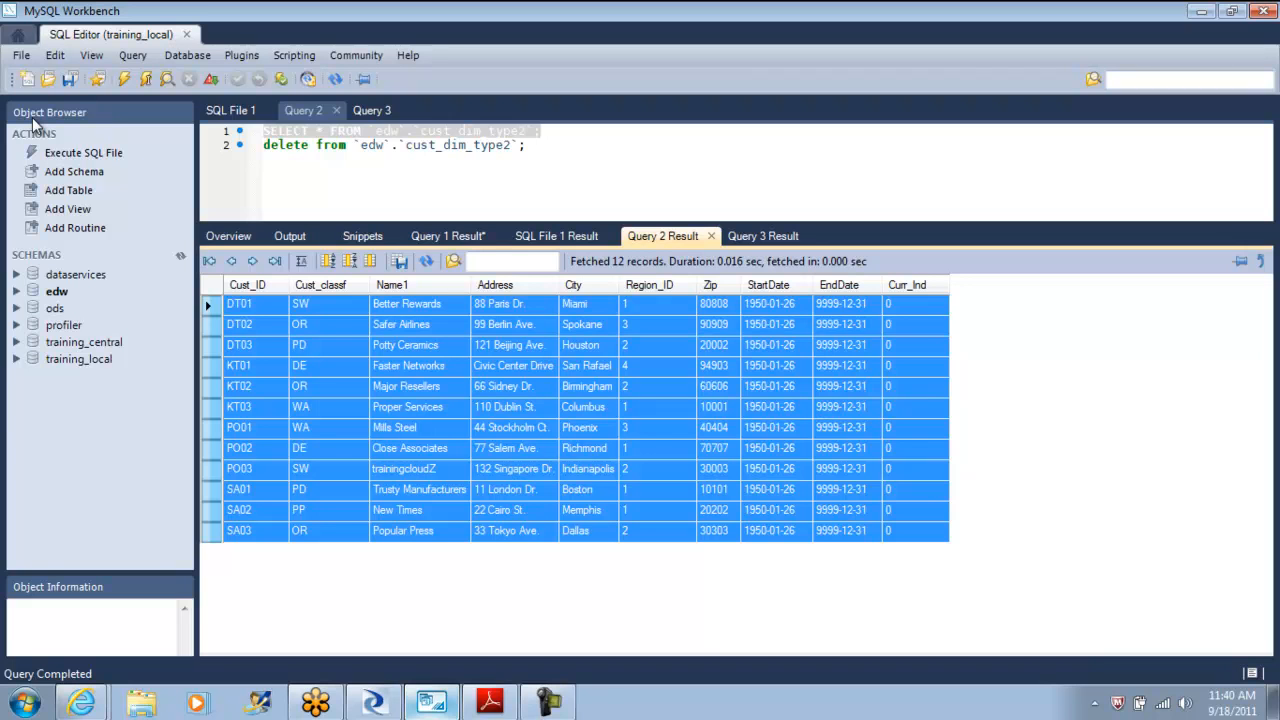
{"action": "left_click", "coordinate": [915, 449]}
{"action": "left_click", "coordinate": [776, 449]}
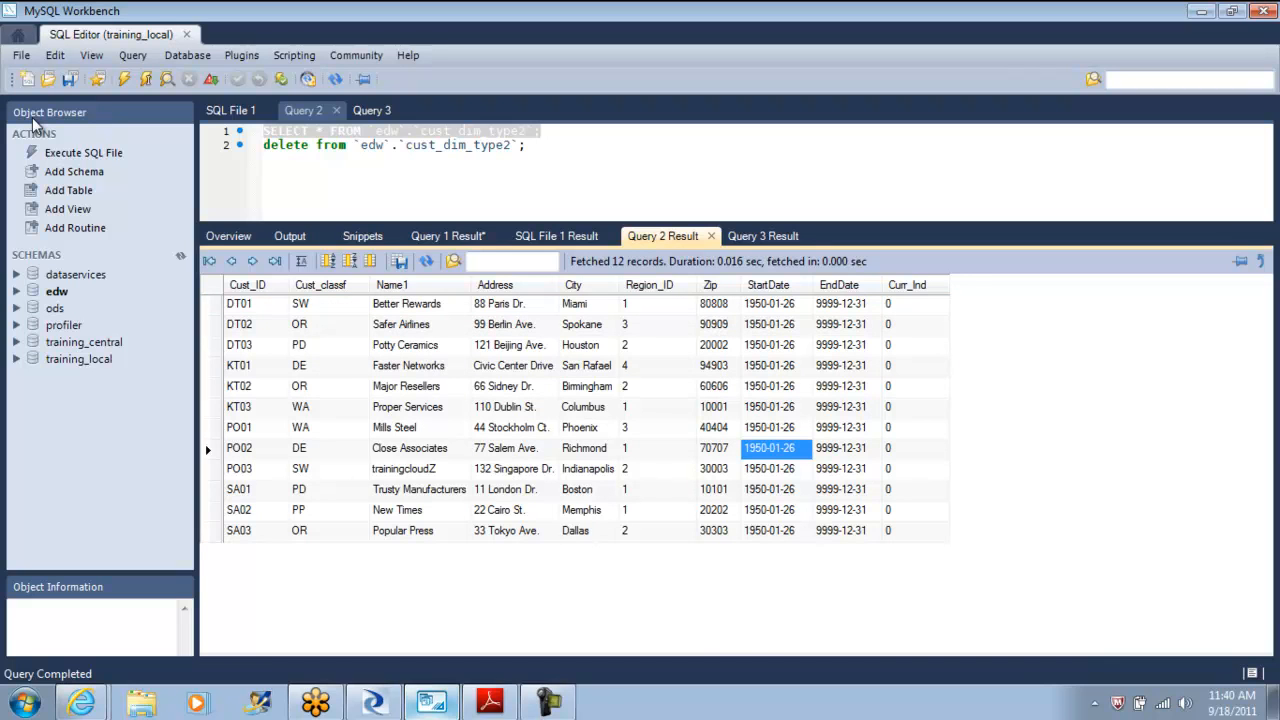
{"action": "left_click", "coordinate": [846, 449]}
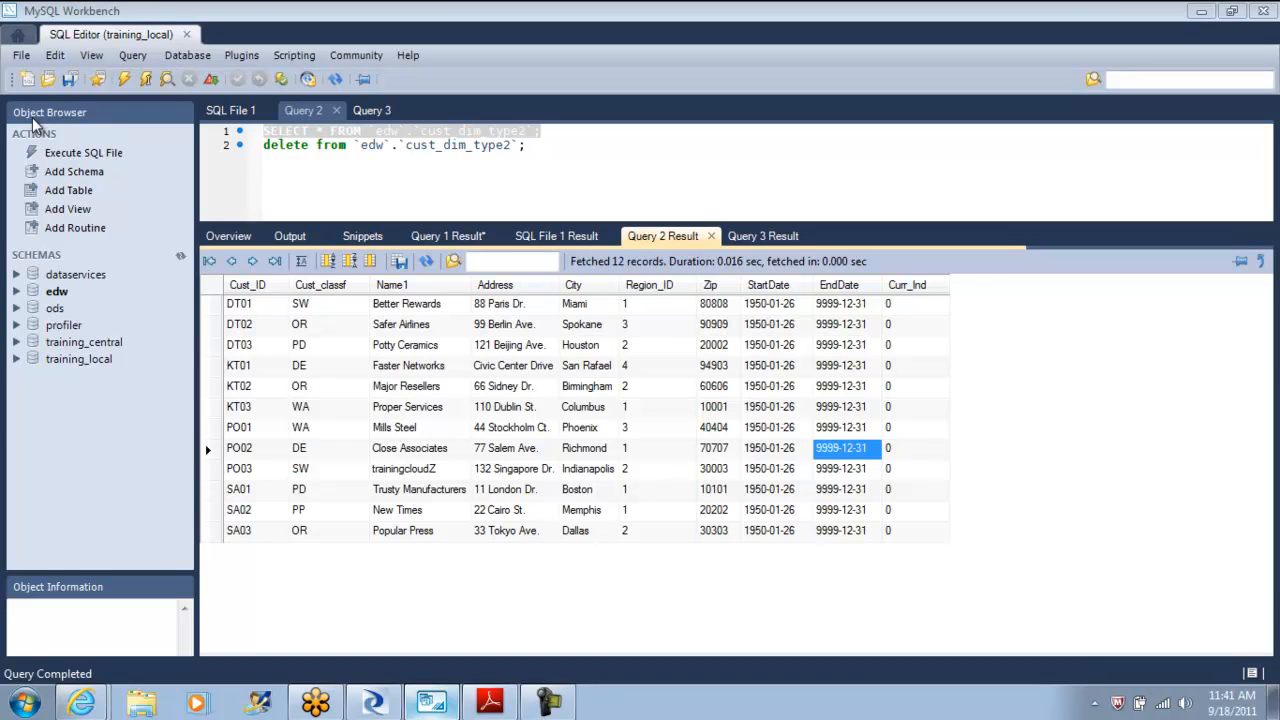
{"action": "left_click", "coordinate": [420, 511]}
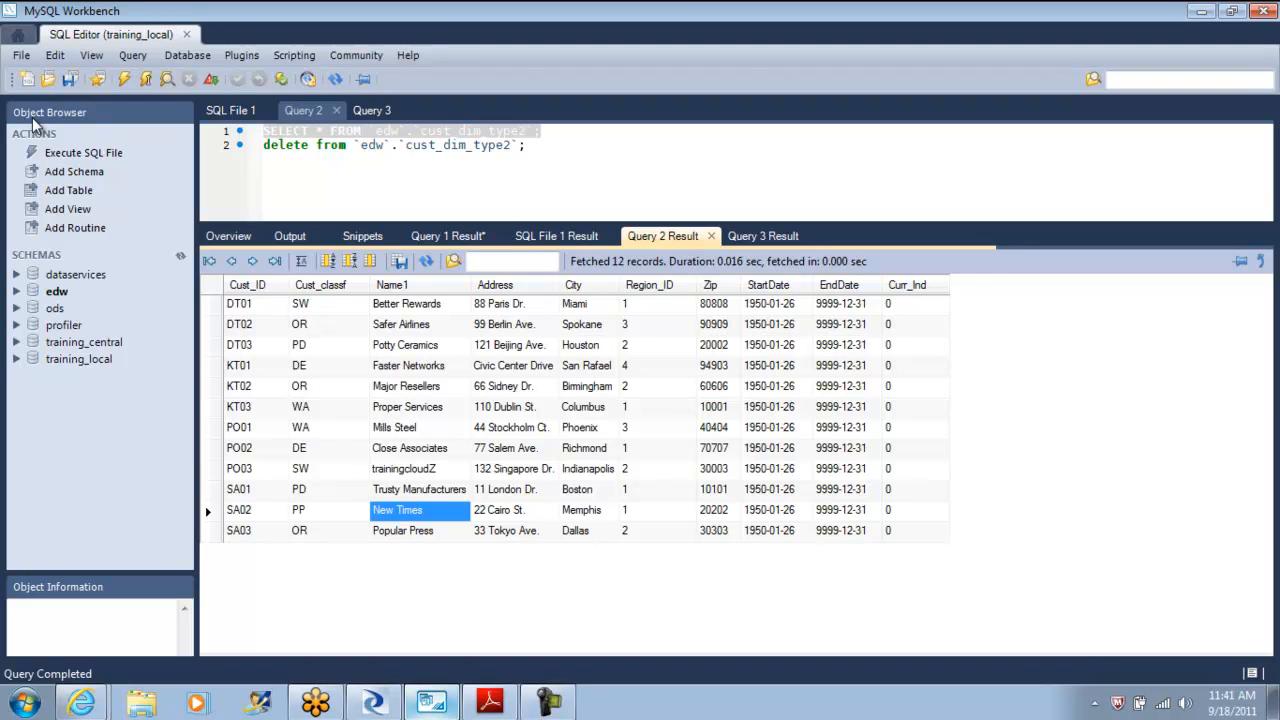
{"action": "left_click", "coordinate": [588, 511]}
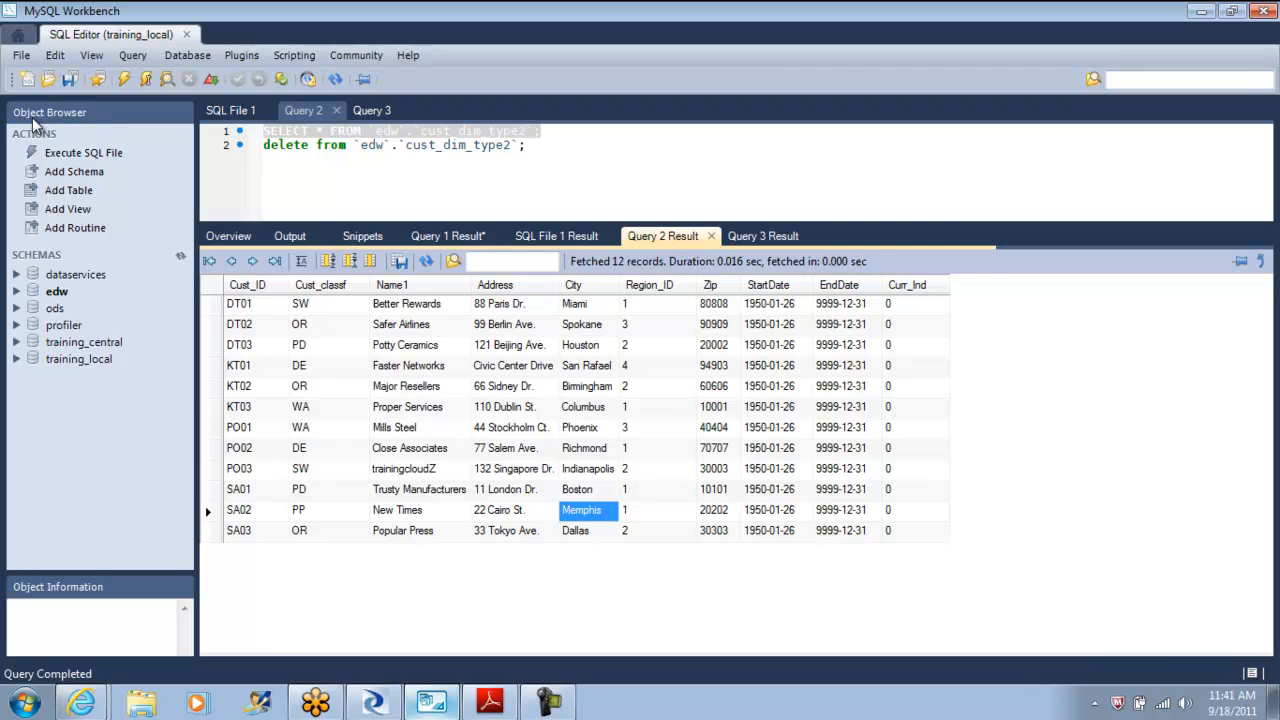
- Open the ods_customer table of the ods schema for editing and set the New Times record's city to Fremont
{"action": "left_click", "coordinate": [229, 236]}
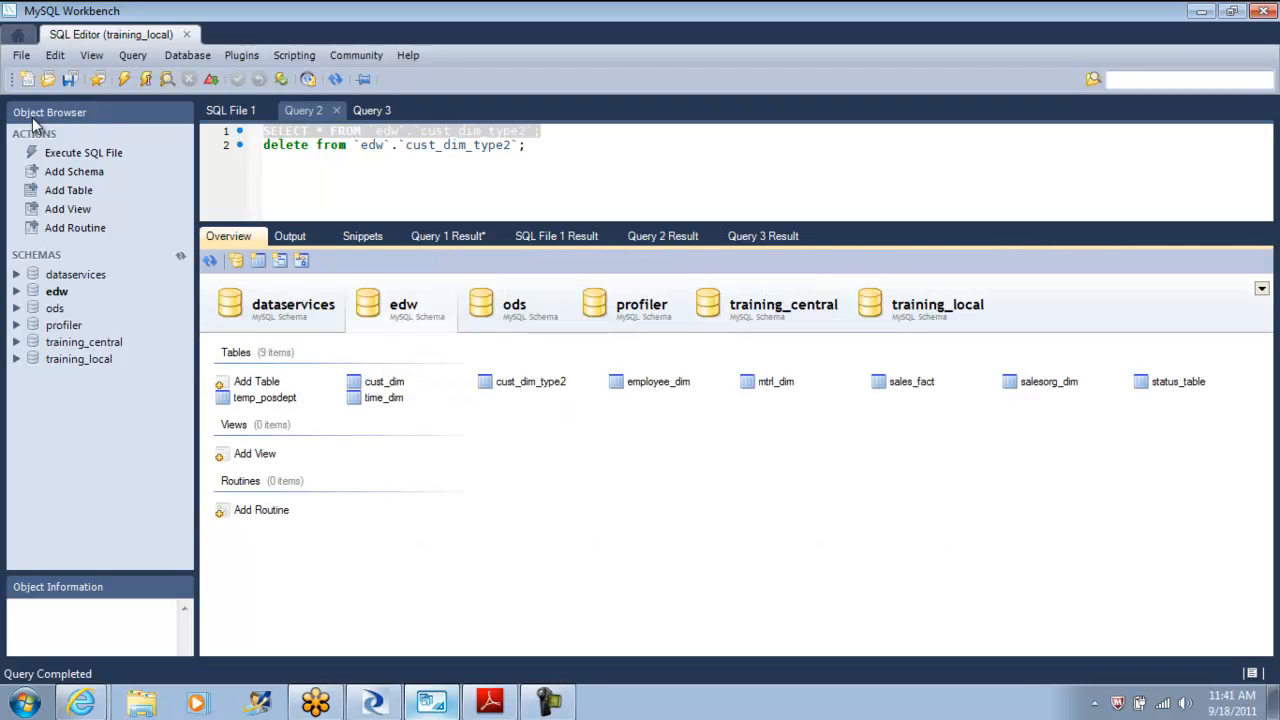
{"action": "left_click", "coordinate": [514, 305]}
{"action": "right_click", "coordinate": [395, 381]}
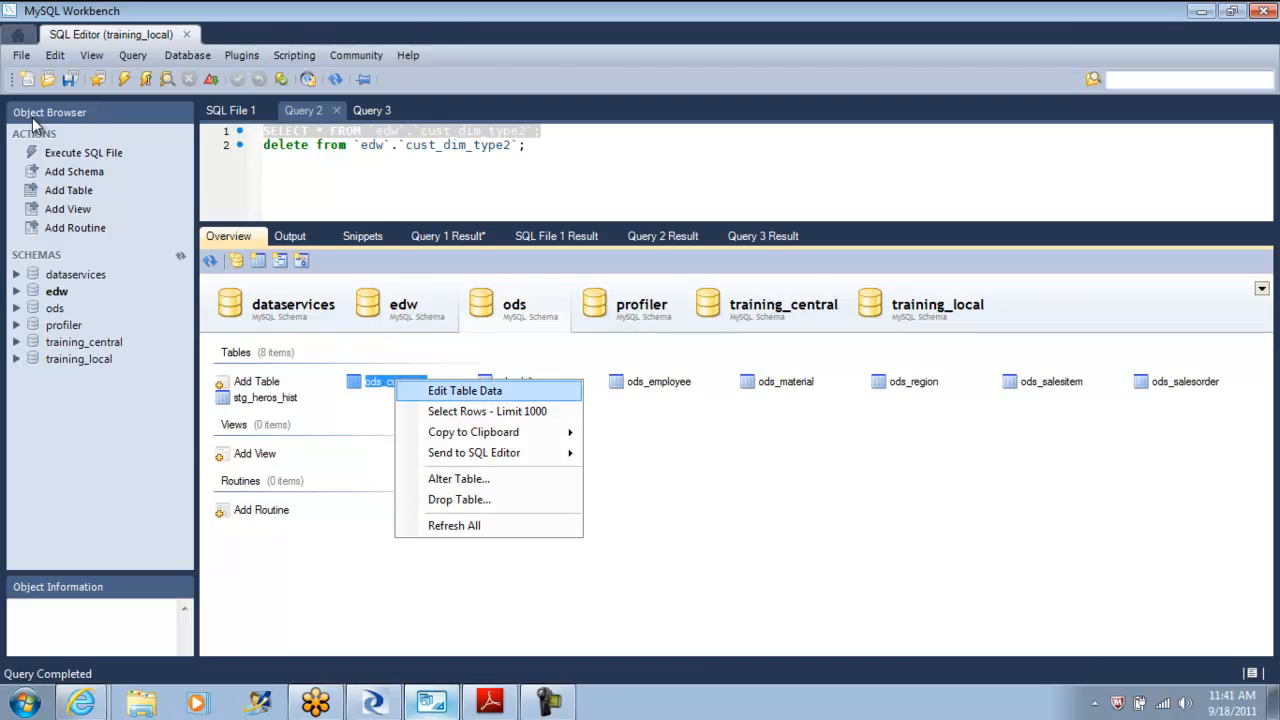
{"action": "left_click", "coordinate": [465, 390]}
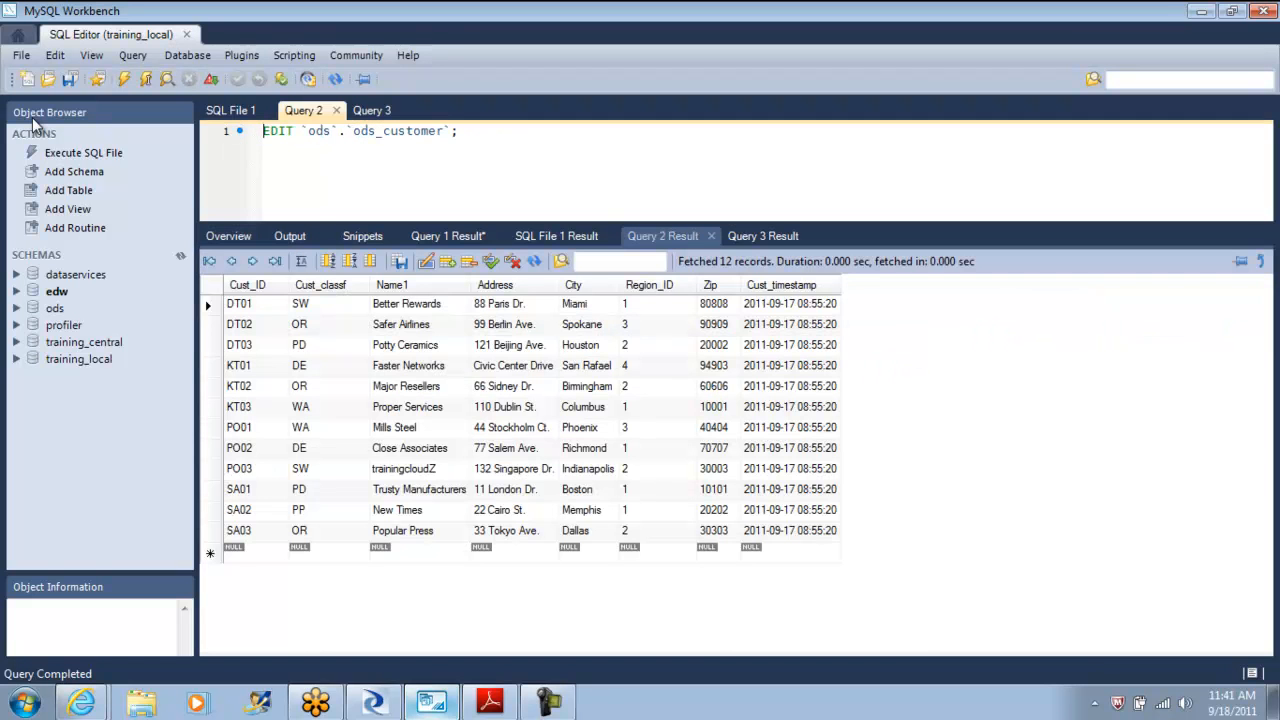
{"action": "left_click", "coordinate": [418, 511]}
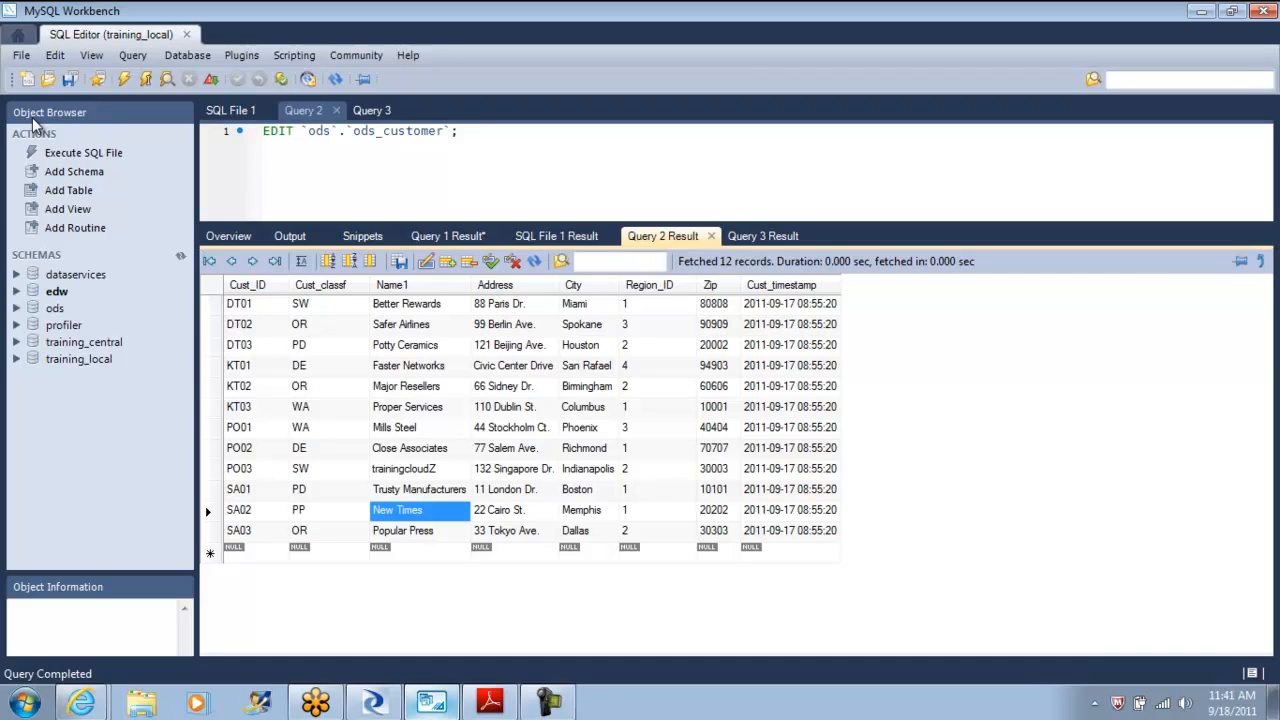
{"action": "left_click", "coordinate": [588, 511]}
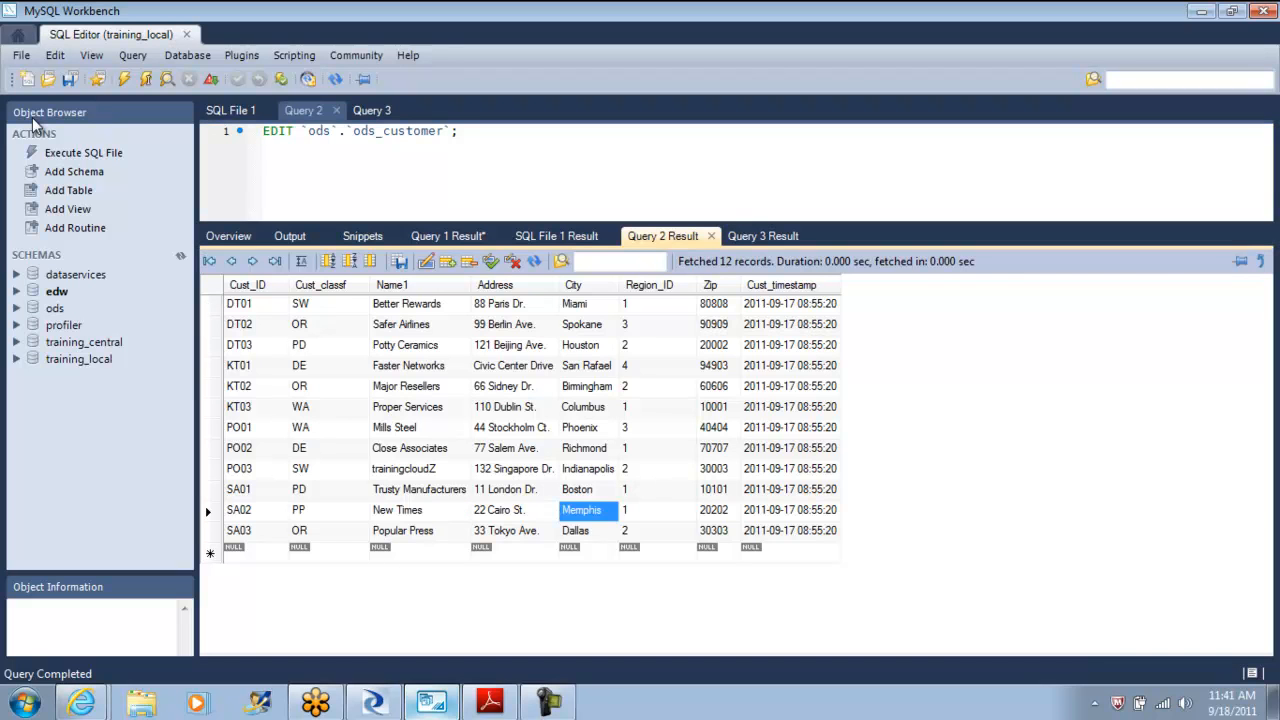
{"action": "type", "text": "Fremont"}
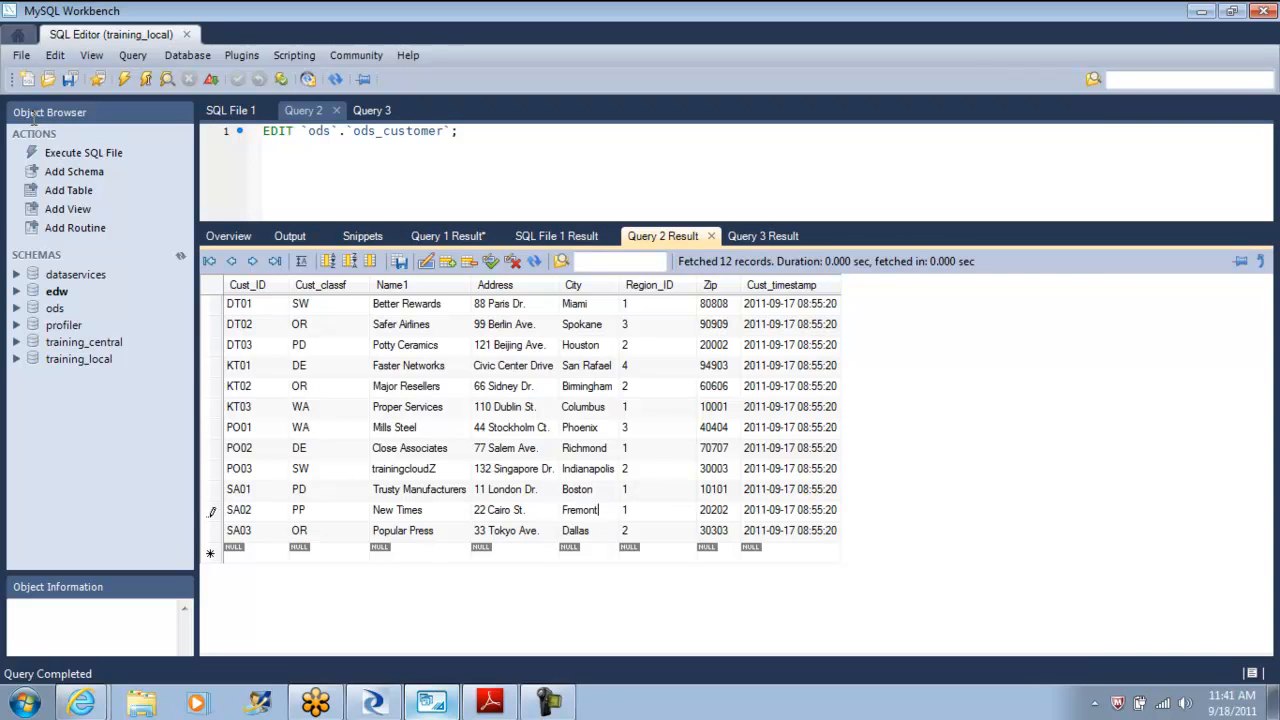
- Set the zip code of the New Times record in ods_customer to 94536
{"action": "left_click", "coordinate": [723, 511]}
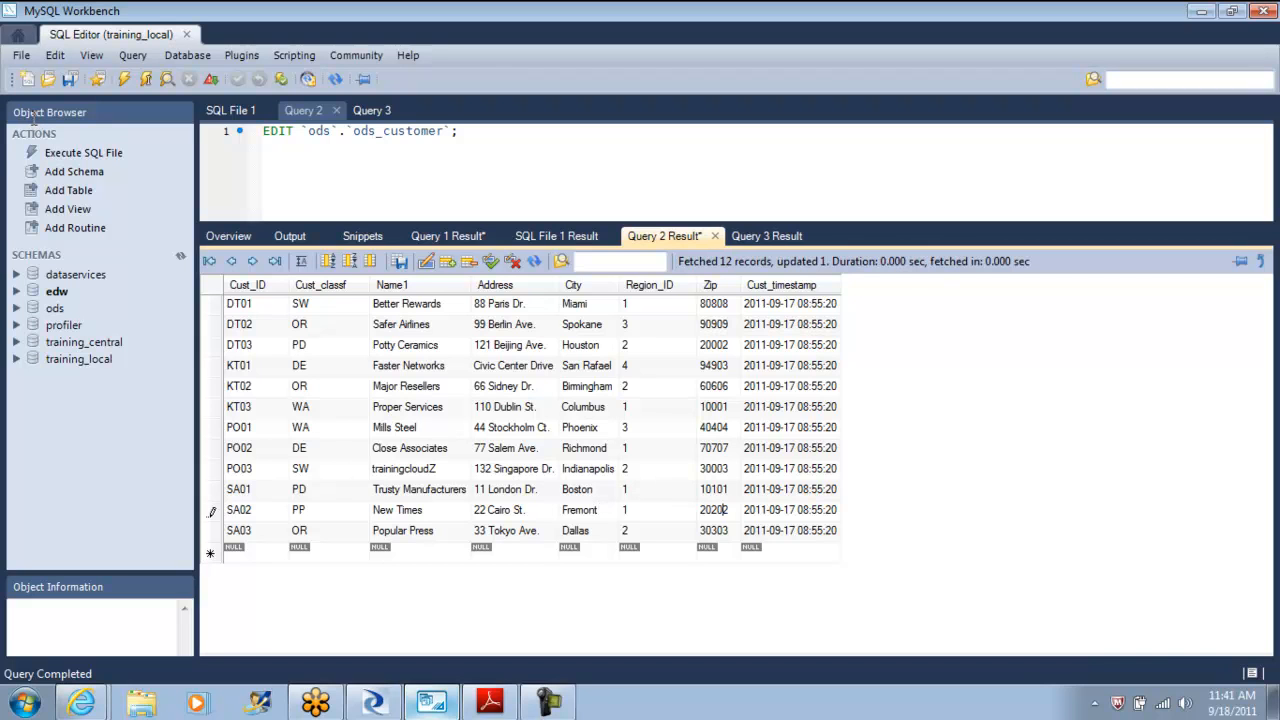
{"action": "key", "text": "Tab"}
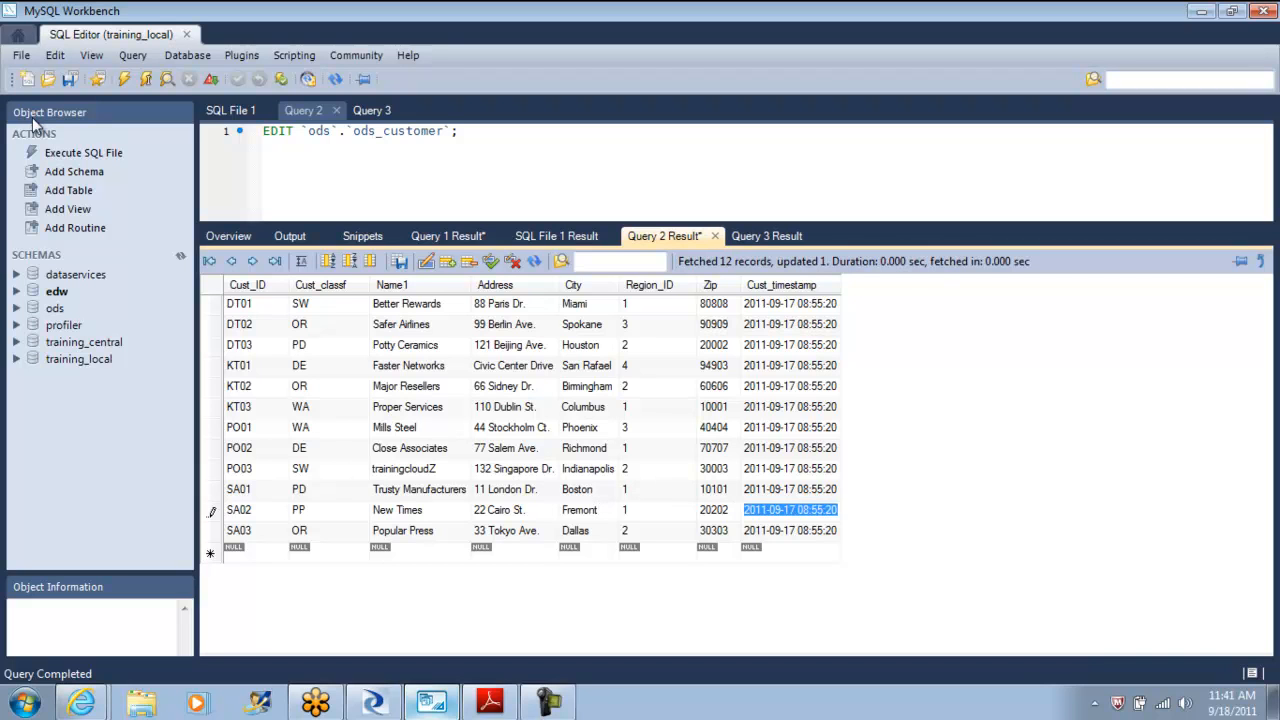
{"action": "double_click", "coordinate": [723, 511]}
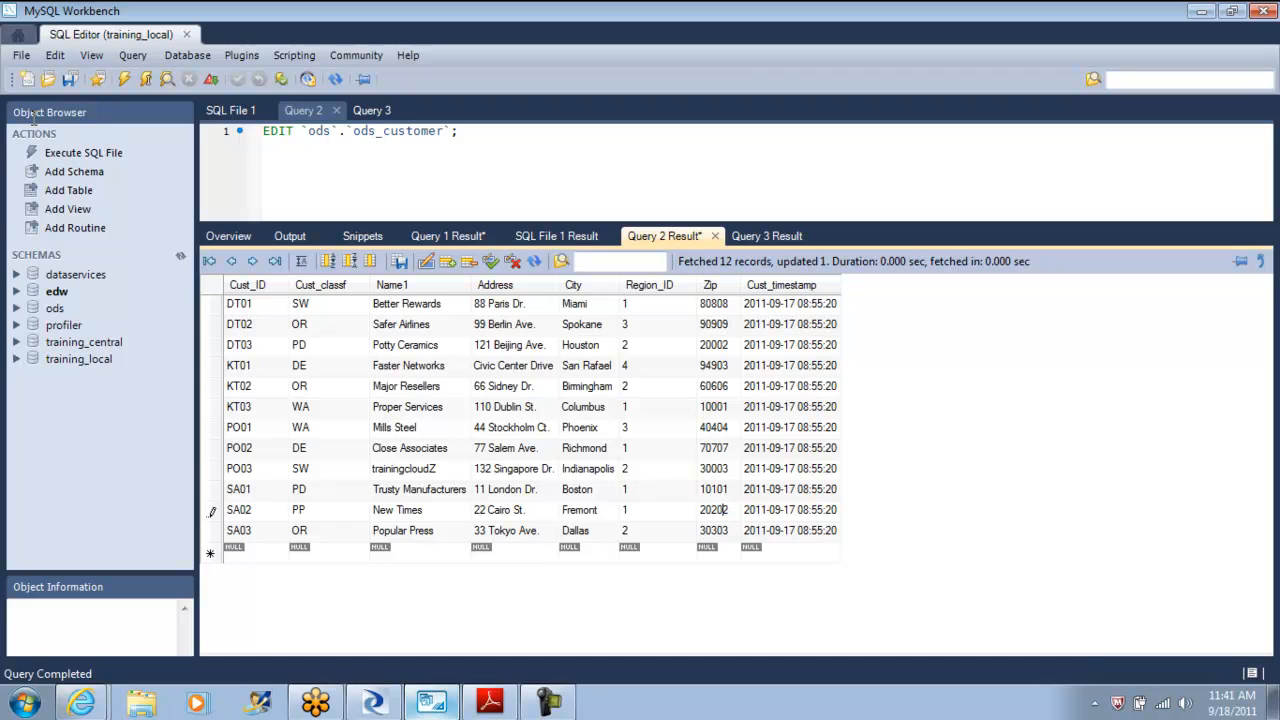
{"action": "key", "text": "BackSpace"}
{"action": "key", "text": "BackSpace"}
{"action": "key", "text": "BackSpace"}
{"action": "key", "text": "BackSpace"}
{"action": "key", "text": "BackSpace"}
{"action": "type", "text": "945"}
{"action": "type", "text": "76"}
{"action": "key", "text": "BackSpace"}
{"action": "key", "text": "BackSpace"}
{"action": "type", "text": "36"}
- Replace the street address of the New Times record with a new address in Fremont
{"action": "key", "text": "BackSpace"}
{"action": "key", "text": "BackSpace"}
{"action": "key", "text": "BackSpace"}
{"action": "key", "text": "BackSpace"}
{"action": "key", "text": "BackSpace"}
{"action": "key", "text": "BackSpace"}
{"action": "key", "text": "BackSpace"}
{"action": "key", "text": "BackSpace"}
{"action": "key", "text": "BackSpace"}
{"action": "key", "text": "BackSpace"}
{"action": "key", "text": "BackSpace"}
{"action": "type", "text": "Fremont Blvd"}
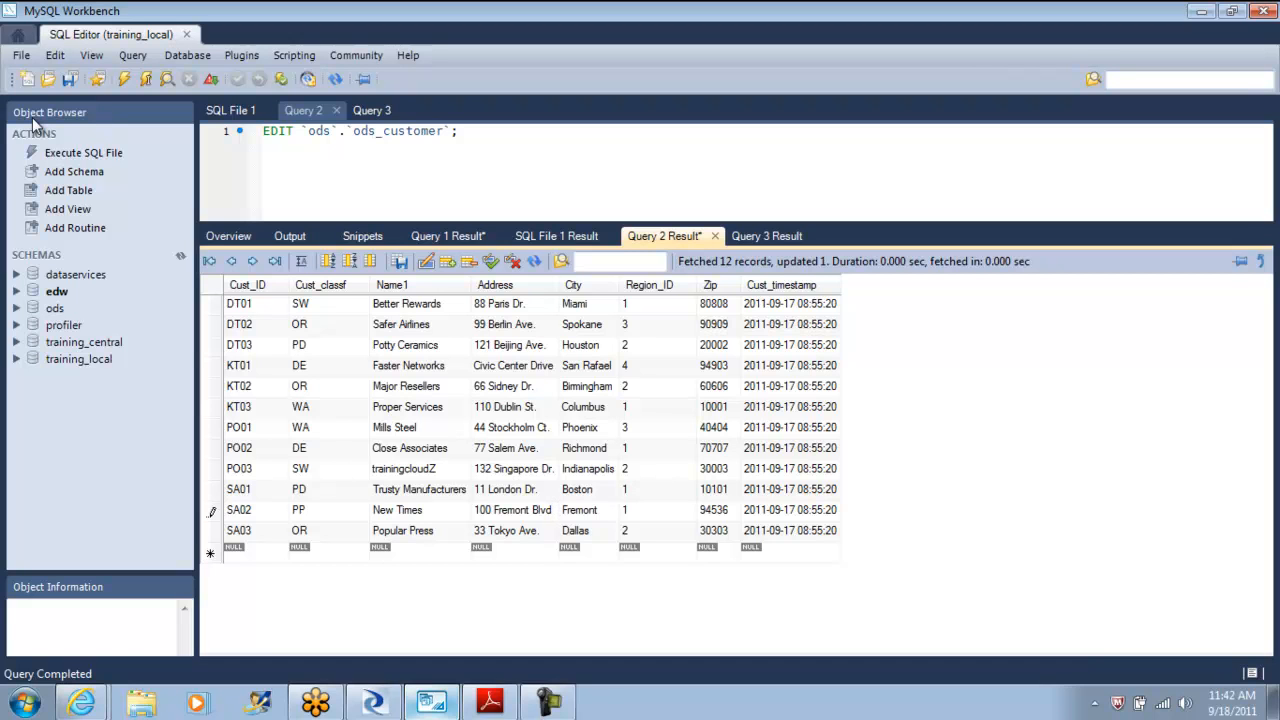
- Change the name of customer DT03 to Babu Ceramics and apply the pending edits to ods_customer
{"action": "left_click", "coordinate": [405, 345]}
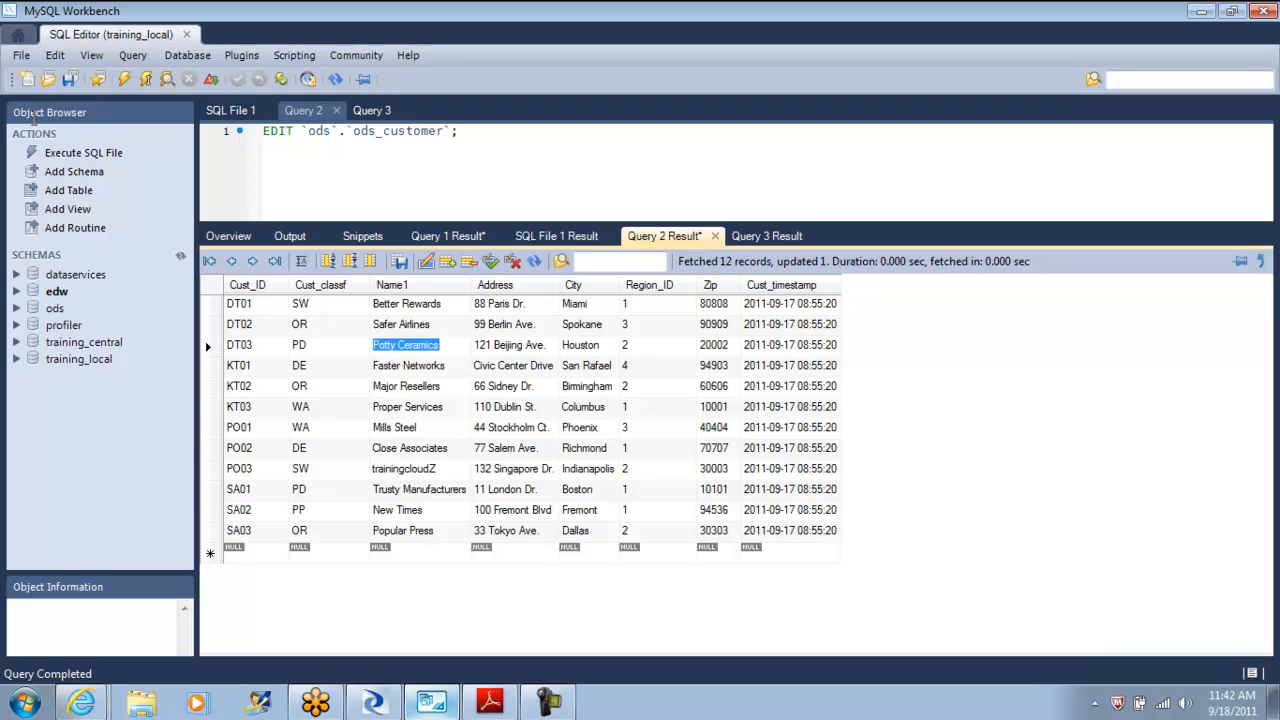
{"action": "left_click", "coordinate": [396, 345]}
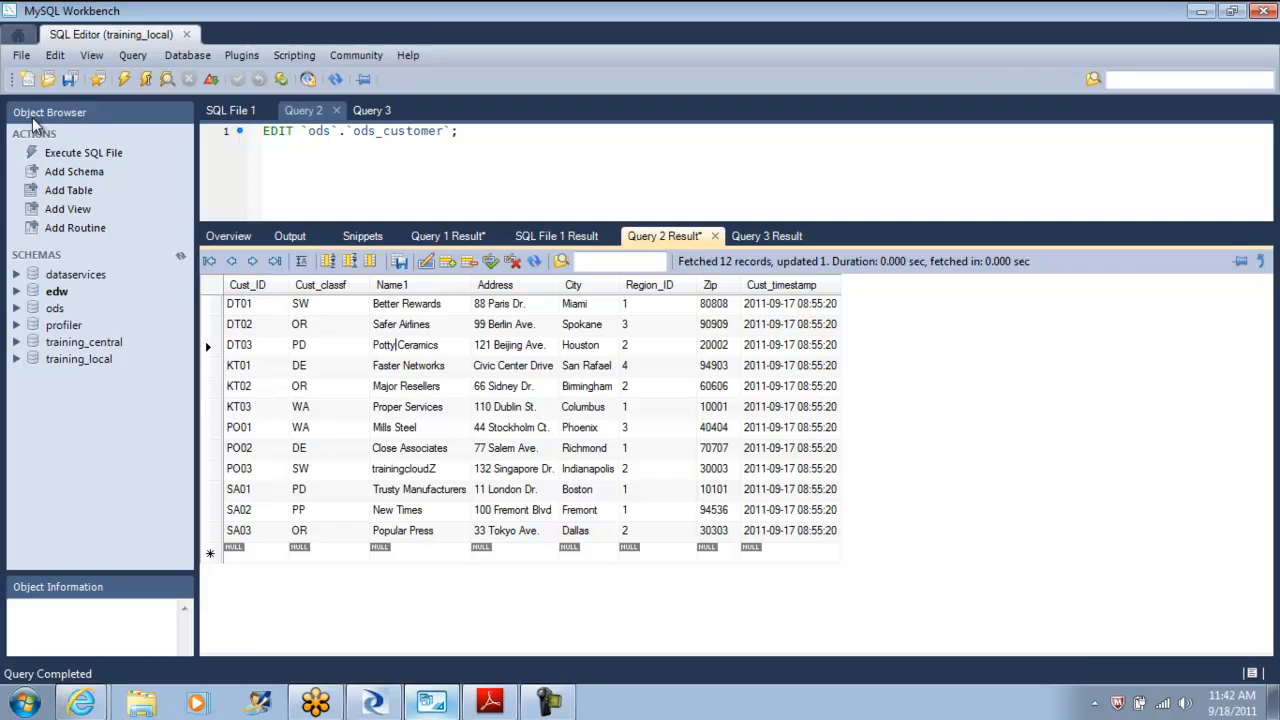
{"action": "key", "text": "BackSpace"}
{"action": "key", "text": "BackSpace"}
{"action": "key", "text": "BackSpace"}
{"action": "key", "text": "BackSpace"}
{"action": "key", "text": "BackSpace"}
{"action": "type", "text": "Babu"}
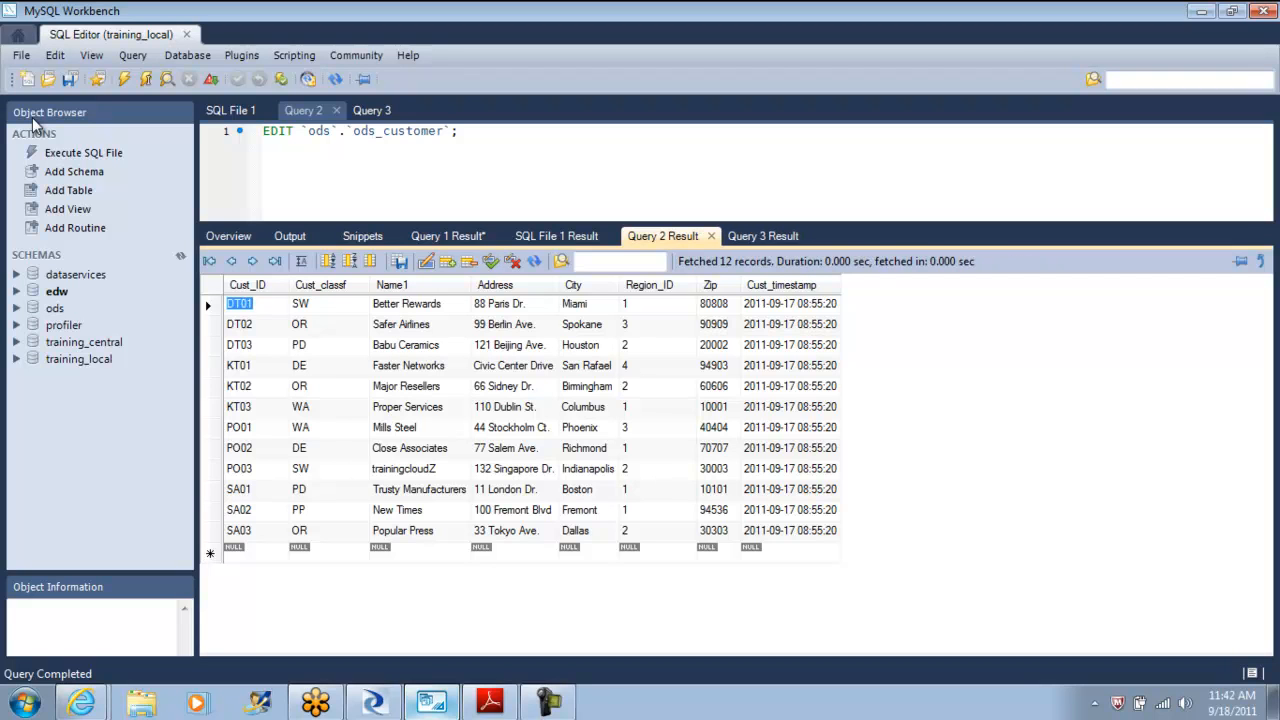
- Review the edited name of customer DT03 and the edited address of customer SA02 in ods_customer
{"action": "key", "text": "Down"}
{"action": "key", "text": "Down"}
{"action": "key", "text": "Right"}
{"action": "key", "text": "Right"}
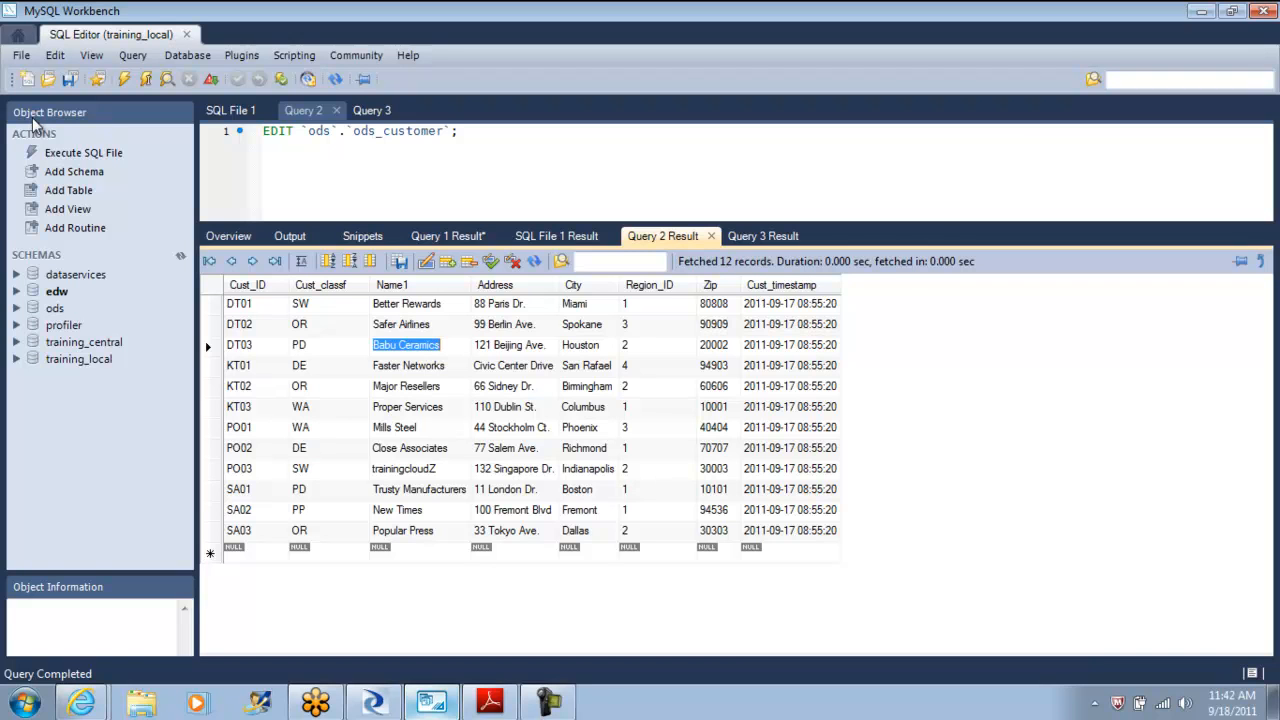
{"action": "key", "text": "Down"}
{"action": "key", "text": "Down"}
{"action": "key", "text": "Down"}
{"action": "key", "text": "Down"}
{"action": "key", "text": "Down"}
{"action": "key", "text": "Down"}
{"action": "key", "text": "Down"}
{"action": "key", "text": "Down"}
{"action": "key", "text": "Right"}
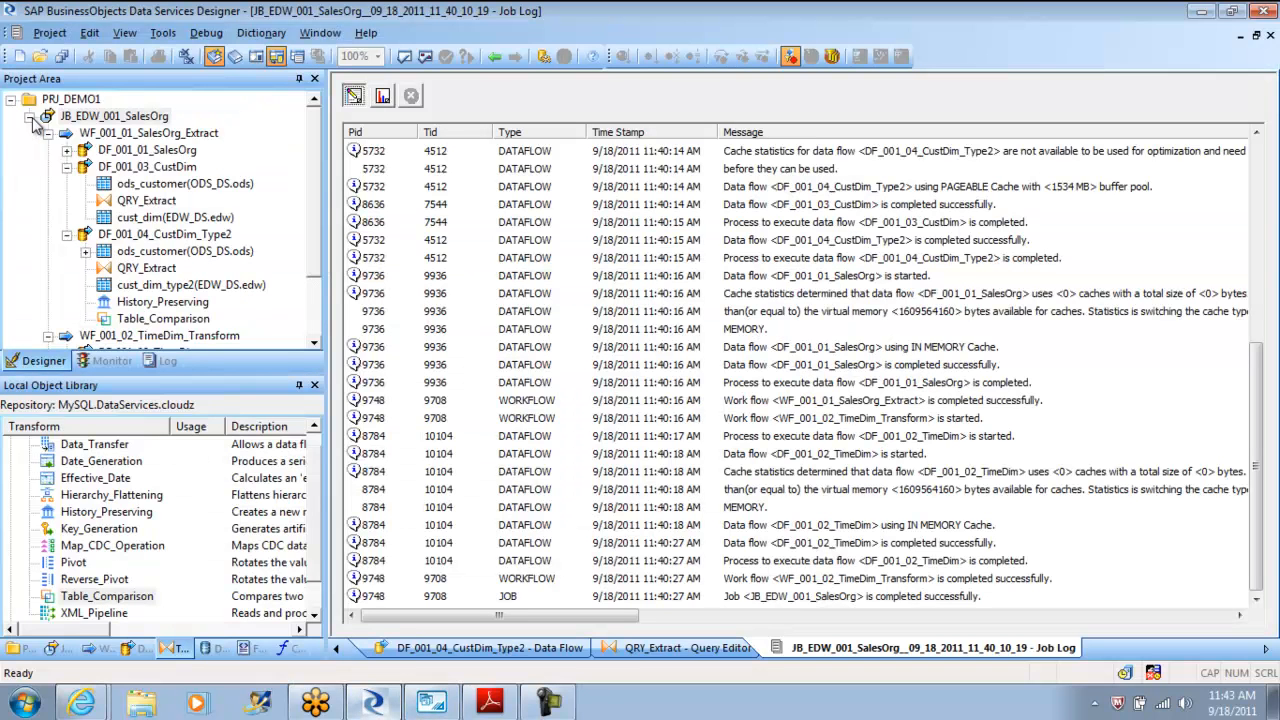
{"action": "key", "text": "alt+Tab"}
{"action": "right_click", "coordinate": [34, 122]}
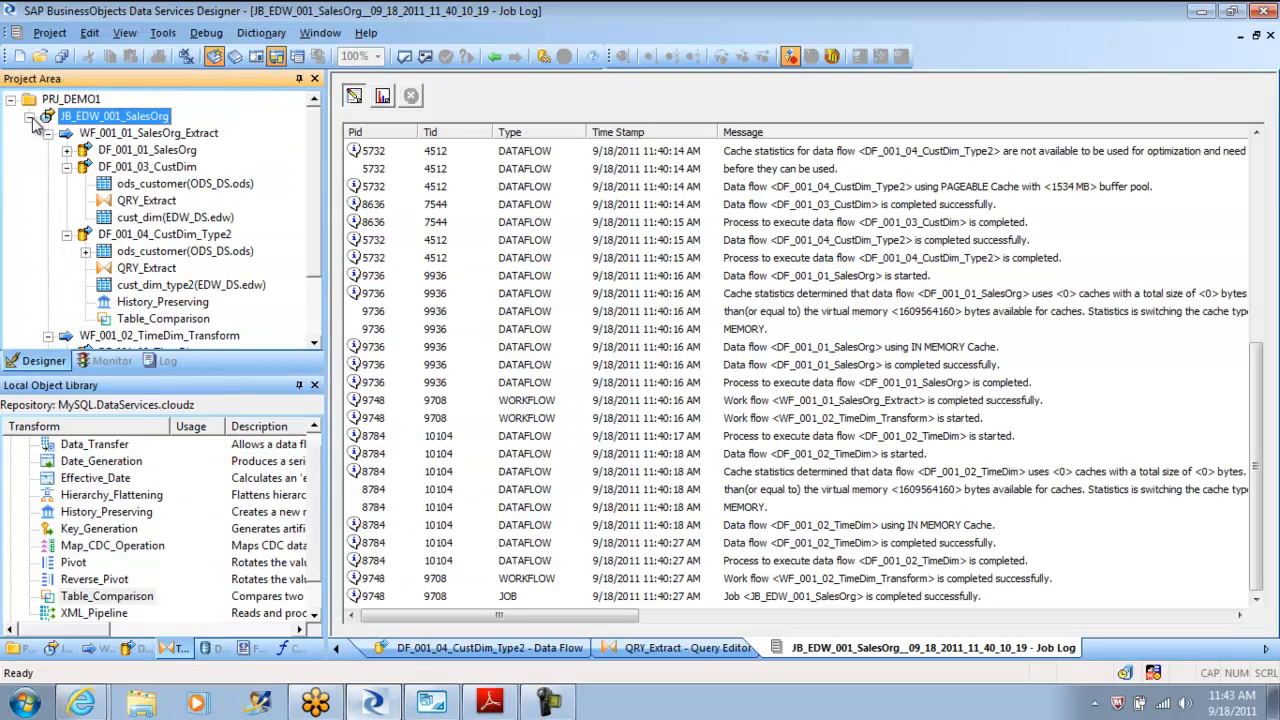
{"action": "key", "text": "Return"}
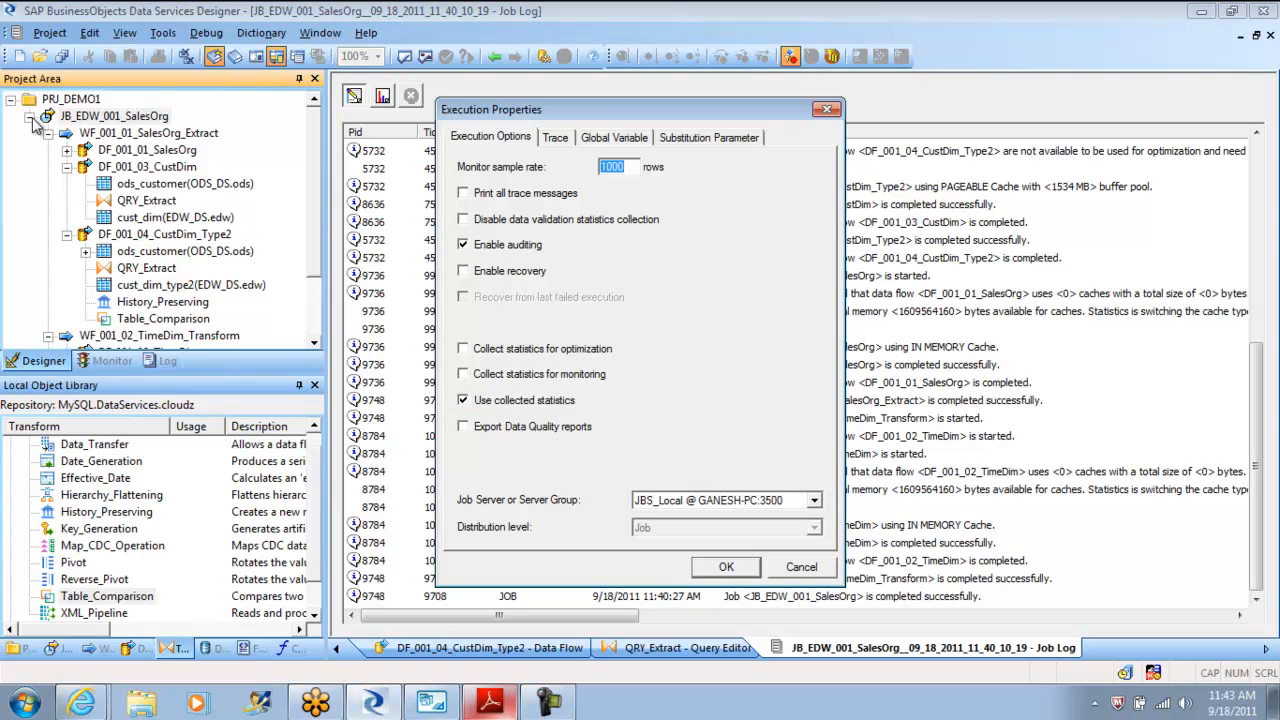
{"action": "key", "text": "Return"}
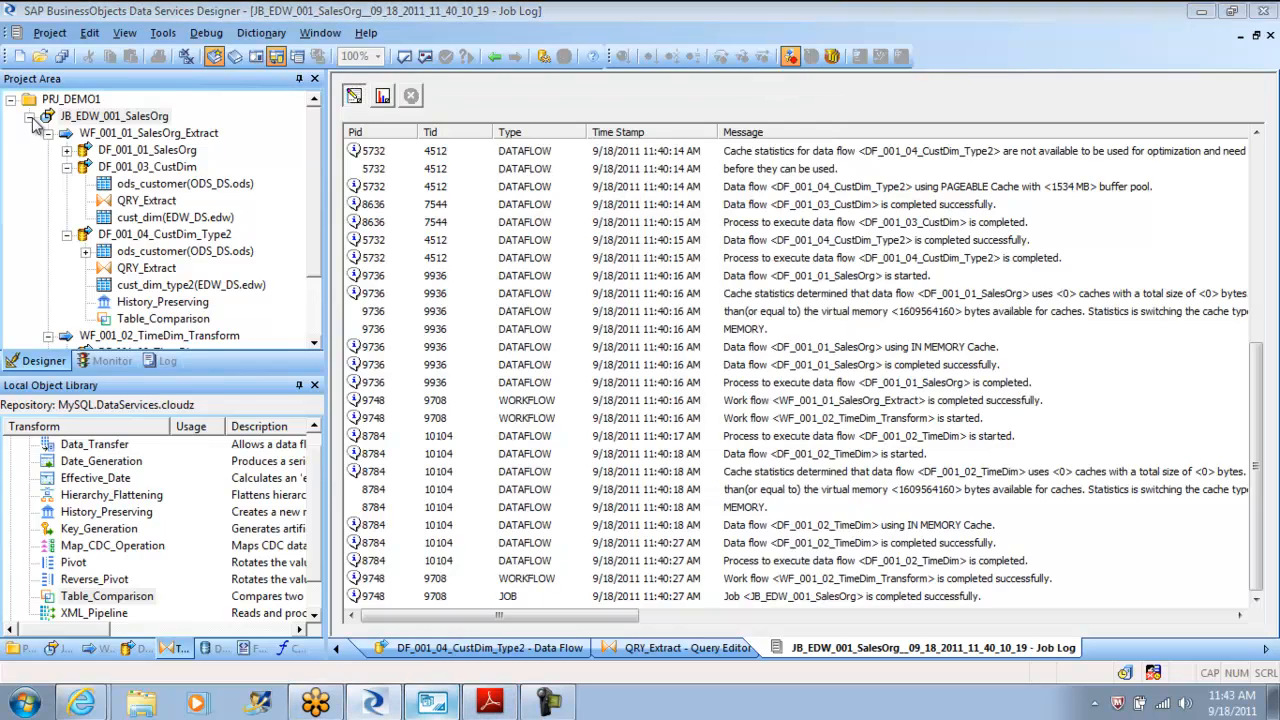
- Switch to MySQL Workbench and review the original DT03 name and SA02 address and city in the older ods_customer result
{"action": "key", "text": "alt+Tab"}
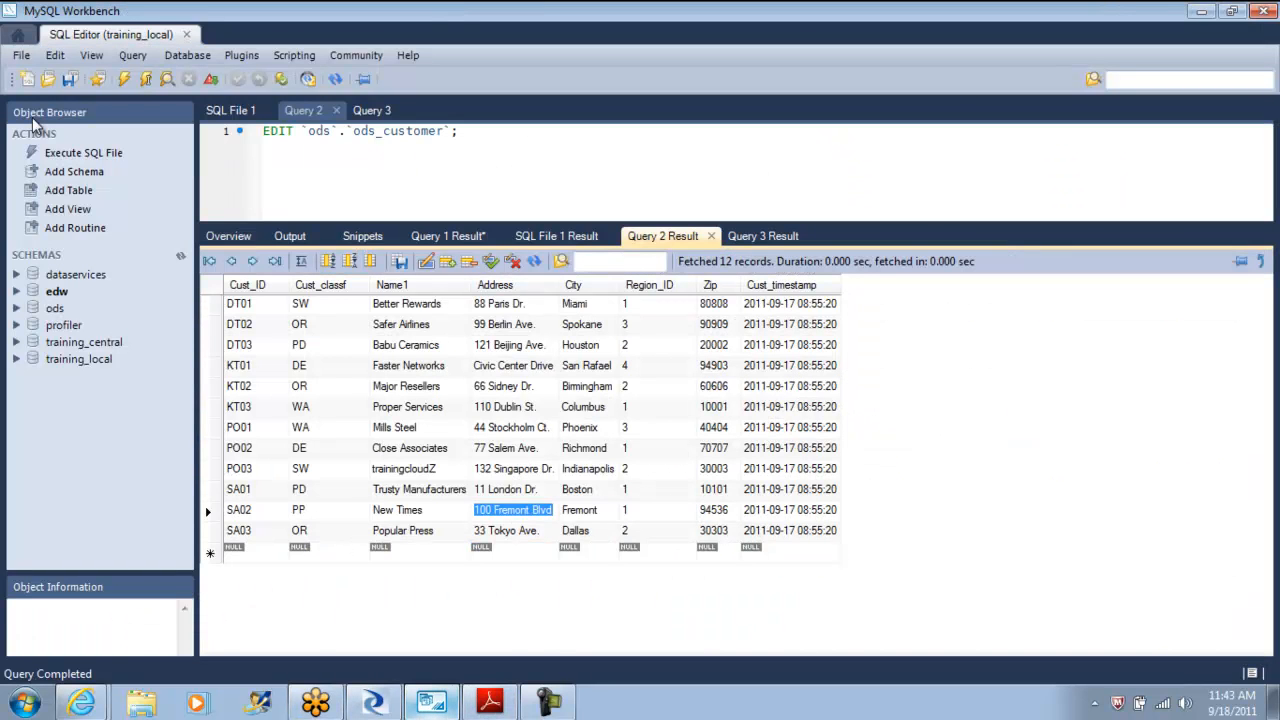
{"action": "key", "text": "ctrl+shift+Tab"}
{"action": "key", "text": "ctrl+shift+Tab"}
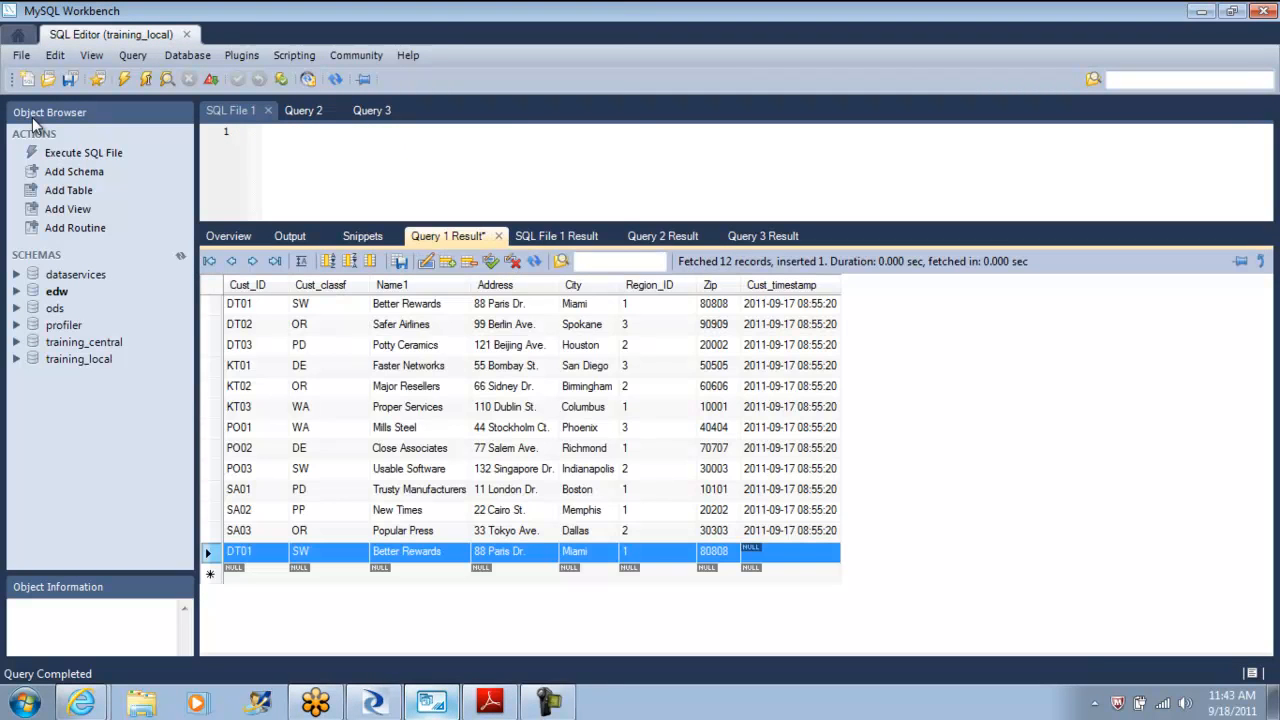
{"action": "key", "text": "ctrl+Tab"}
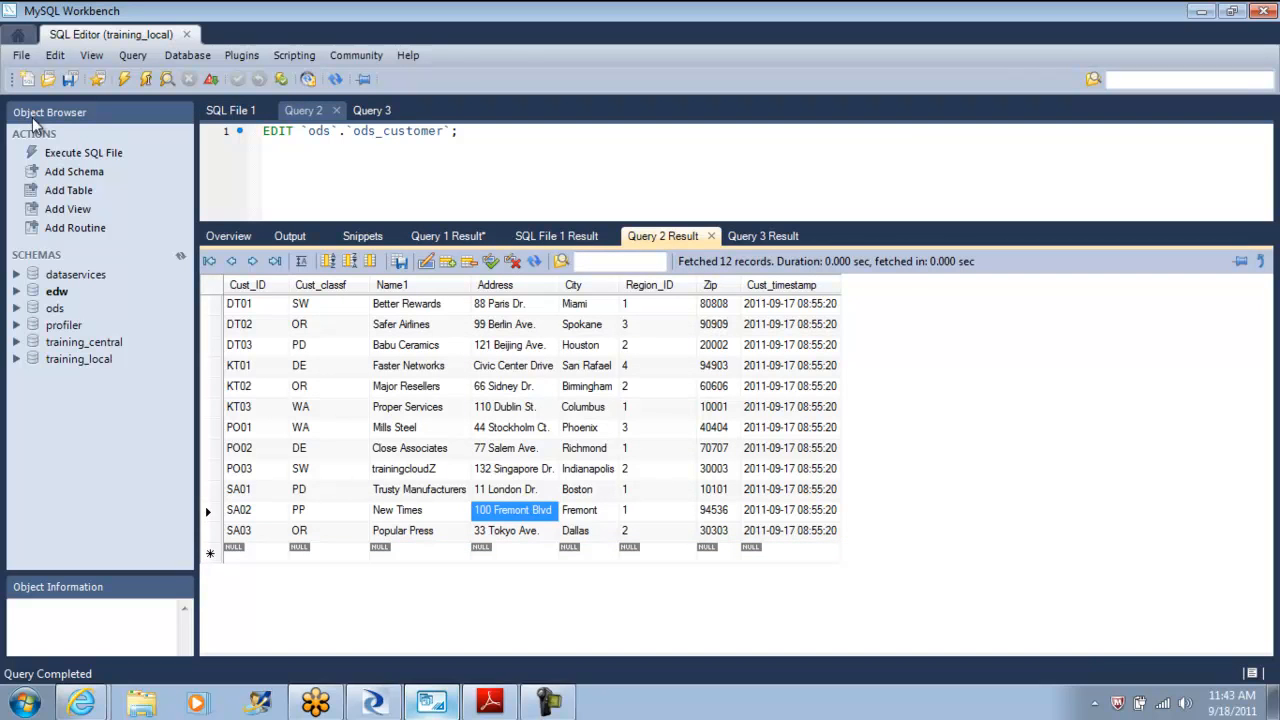
{"action": "key", "text": "ctrl+Tab"}
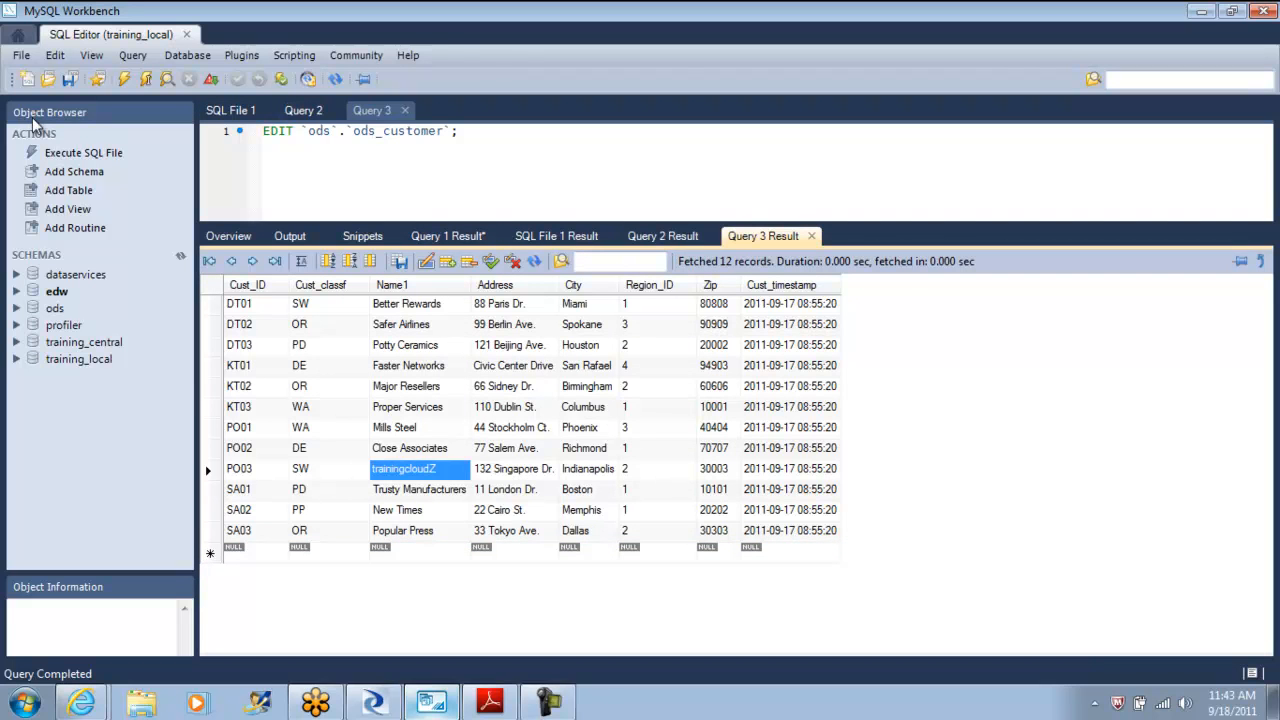
{"action": "key", "text": "ctrl+Tab"}
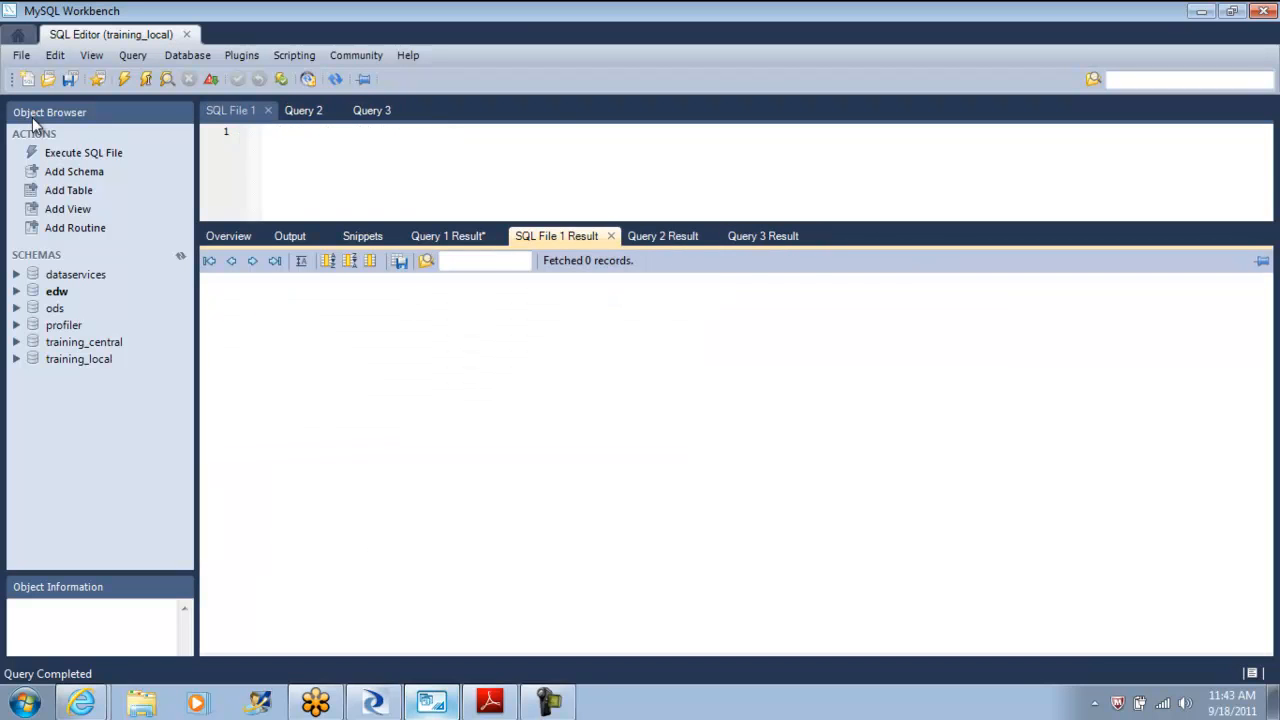
{"action": "key", "text": "ctrl+Tab"}
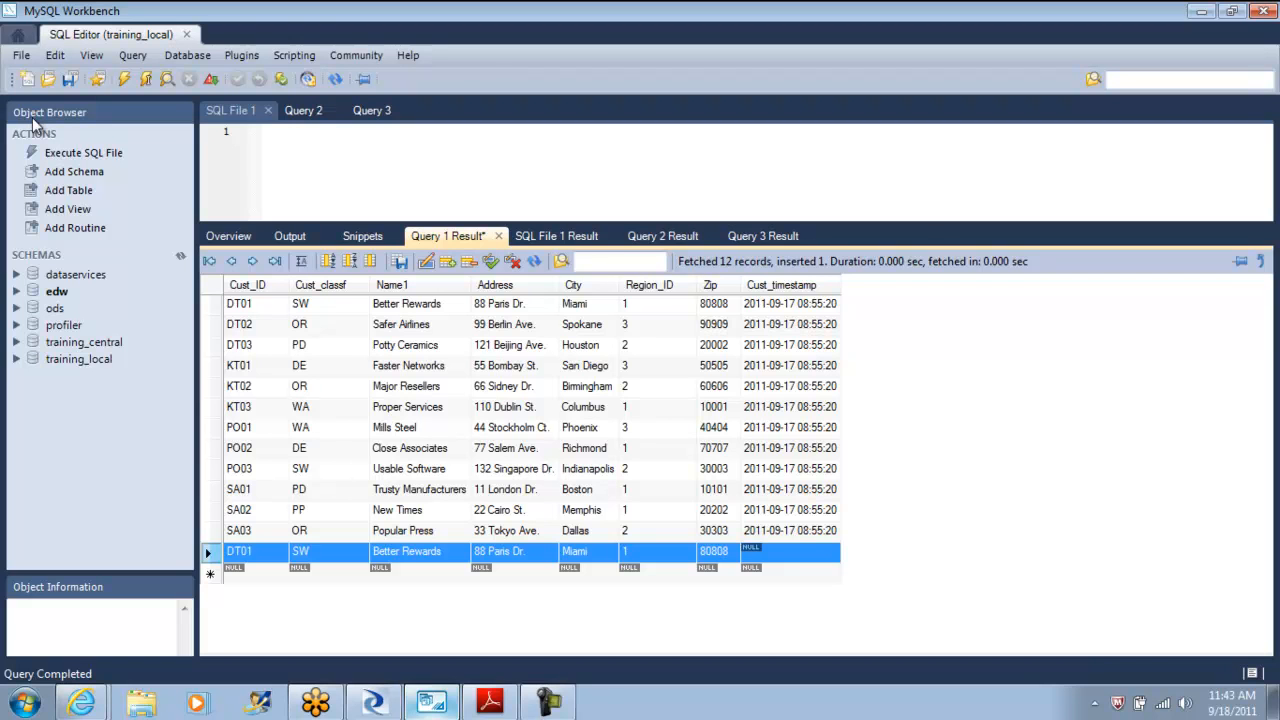
{"action": "left_click", "coordinate": [403, 344]}
{"action": "left_click", "coordinate": [403, 344]}
{"action": "key", "text": "ctrl+a"}
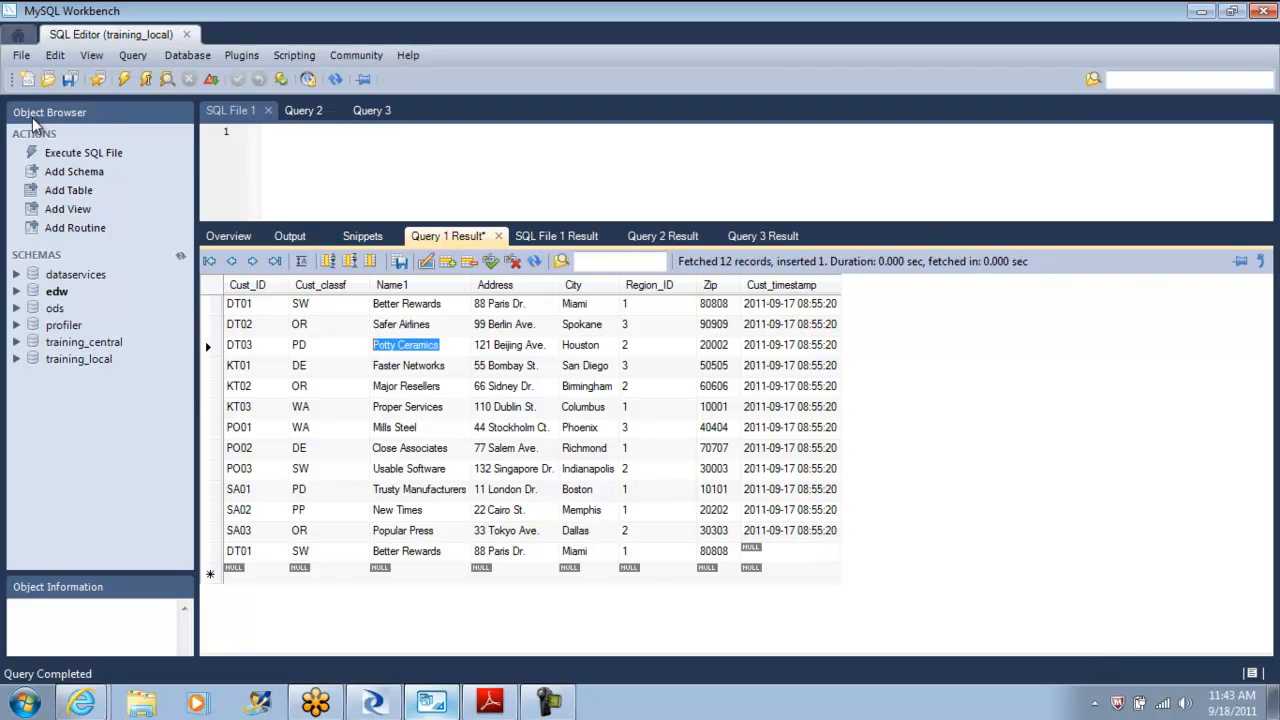
{"action": "left_click", "coordinate": [500, 509]}
{"action": "left_click", "coordinate": [584, 510]}
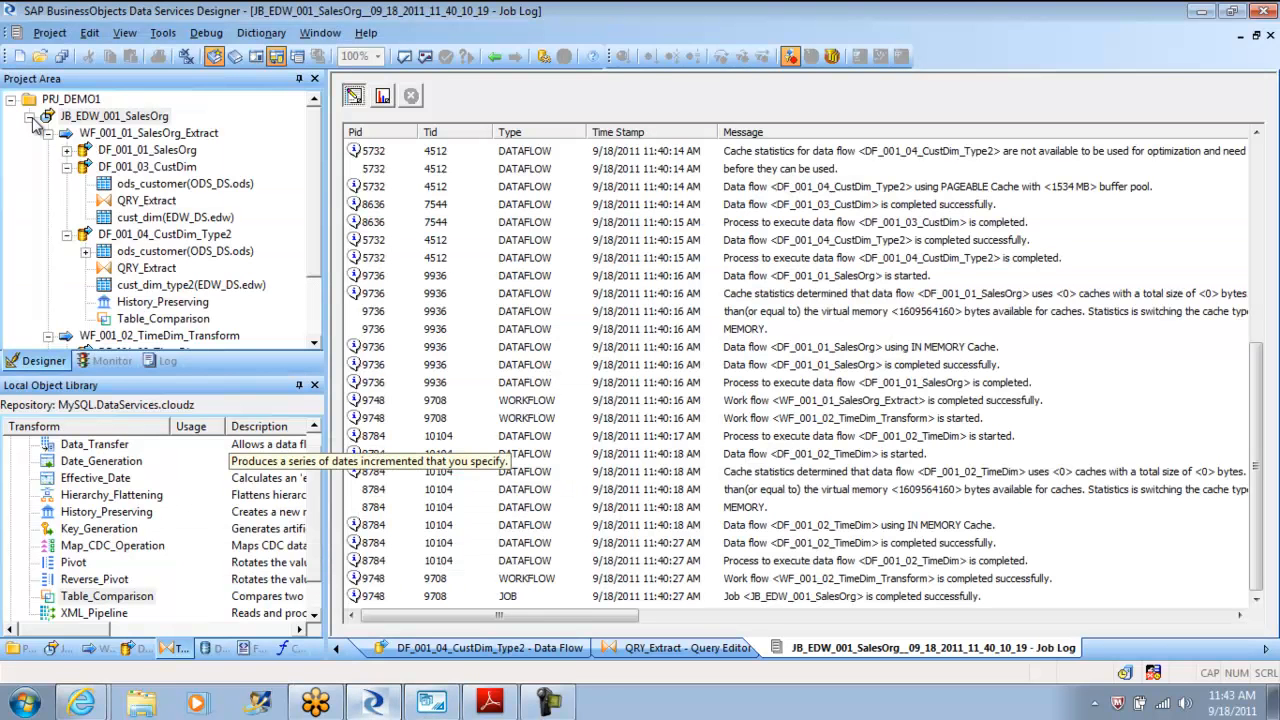
- Switch to Data Services Designer and execute the JB_EDW_001_SalesOrg job with the default execution properties
{"action": "right_click", "coordinate": [145, 116]}
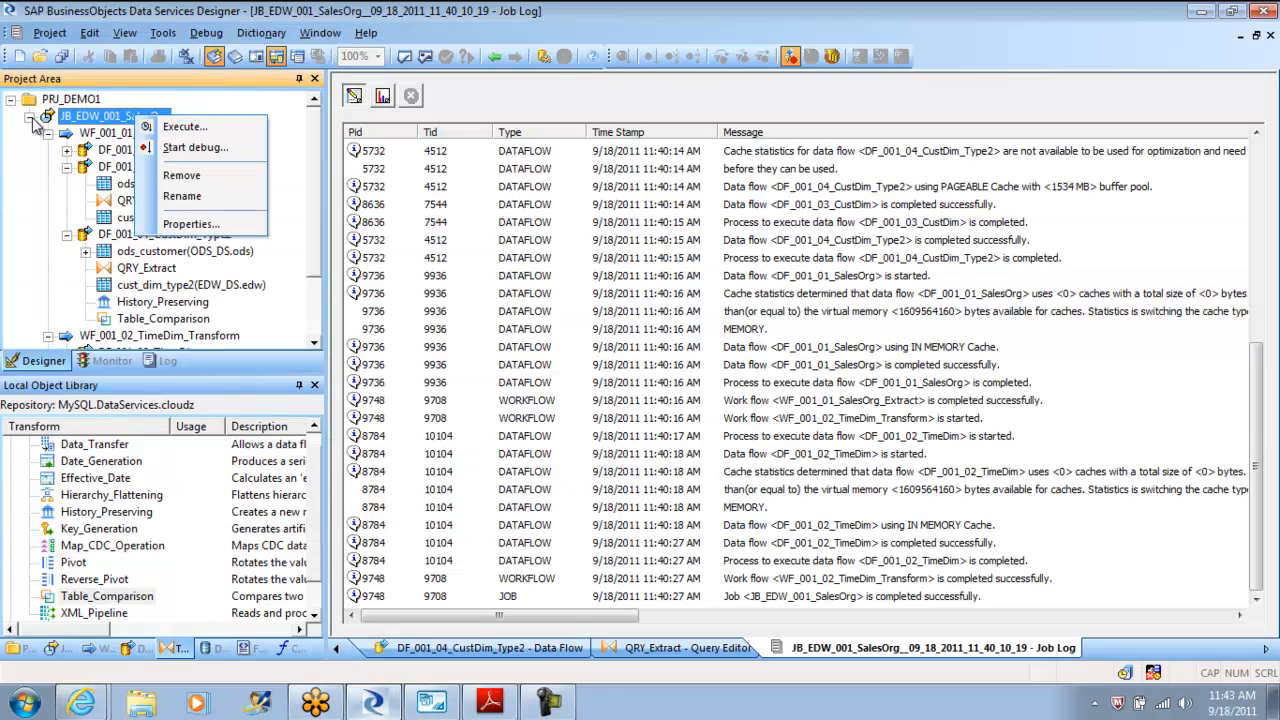
{"action": "left_click", "coordinate": [175, 126]}
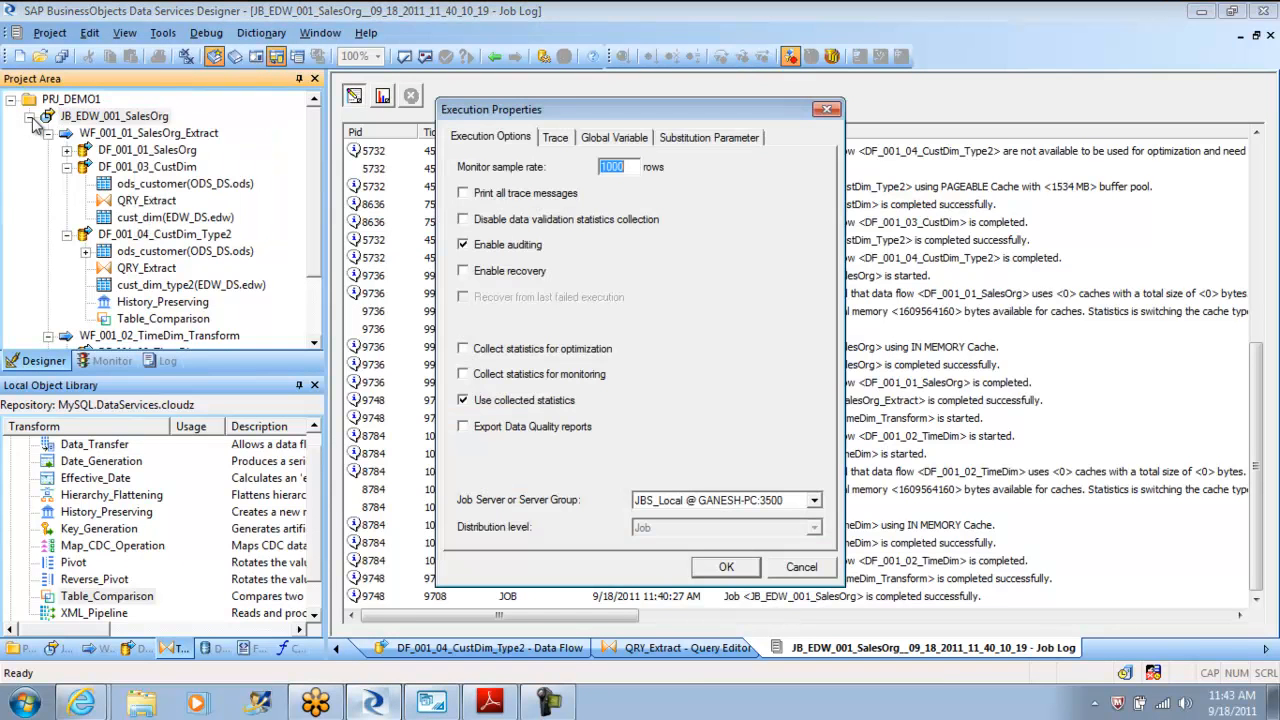
{"action": "key", "text": "Return"}
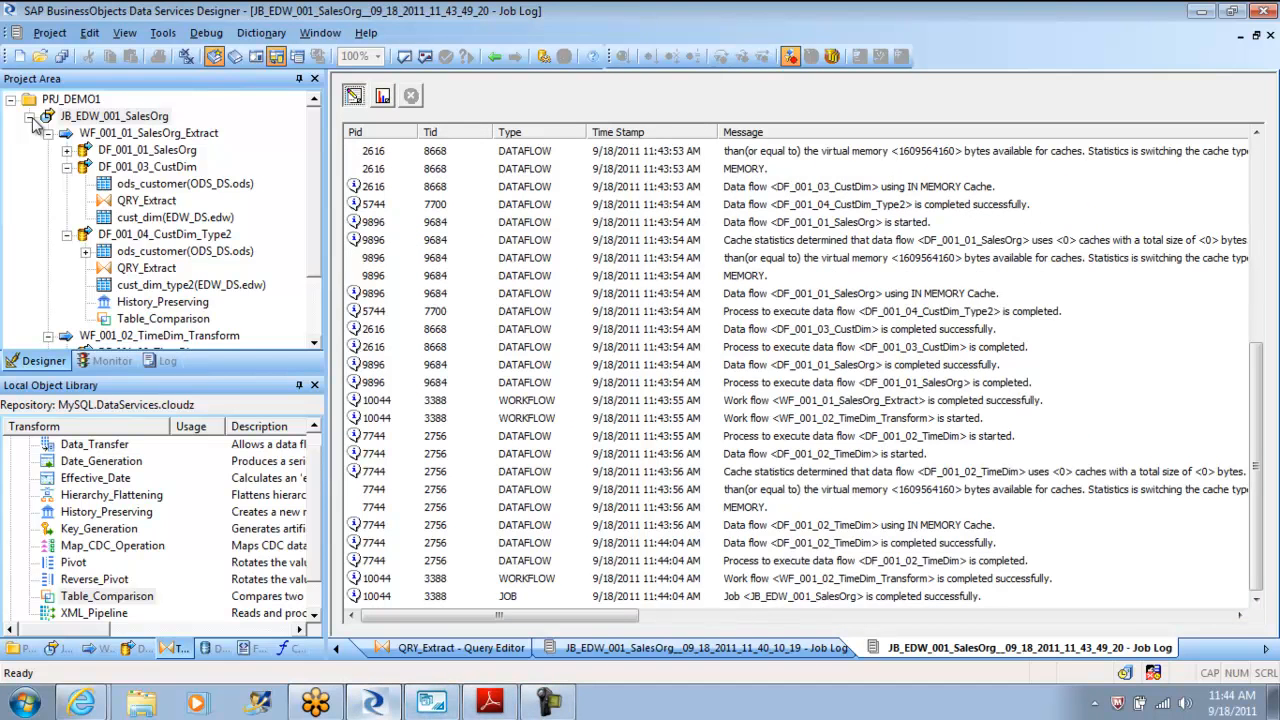
- Switch to MySQL Workbench, close the old customer queries, and select the rows of cust_dim_type2 in the edw schema
{"action": "key", "text": "alt+Tab"}
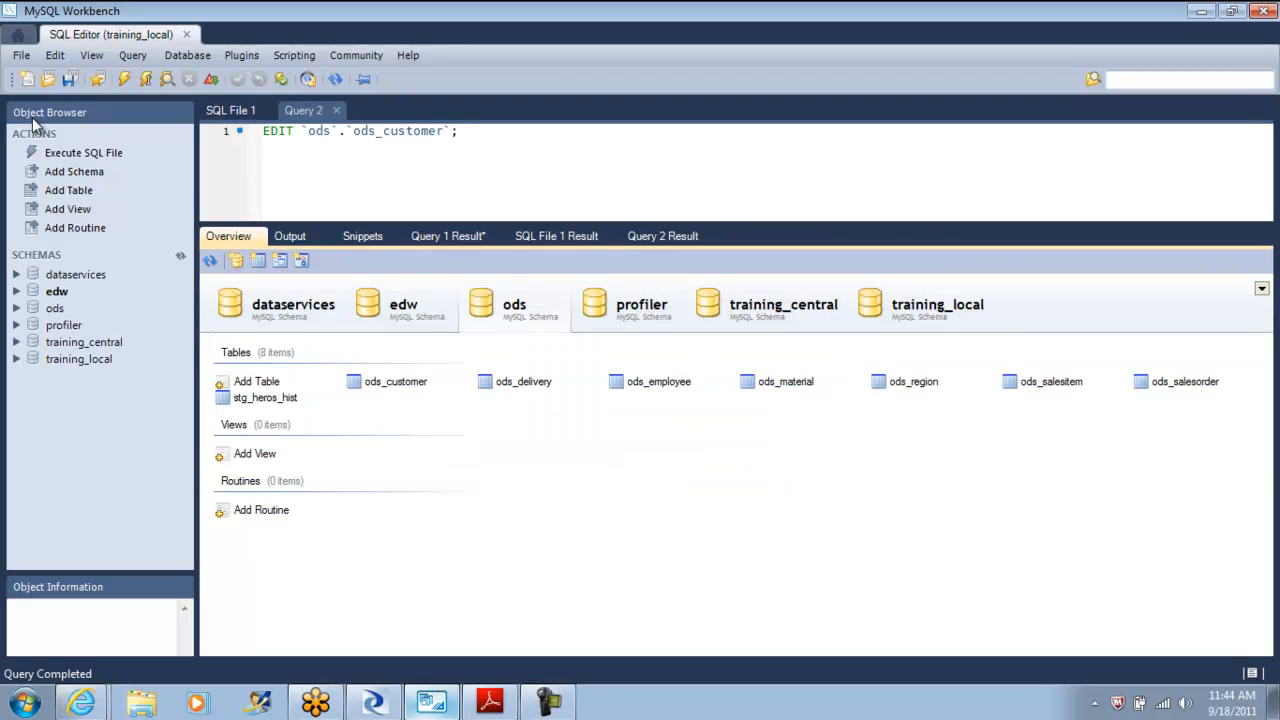
{"action": "key", "text": "ctrl+w"}
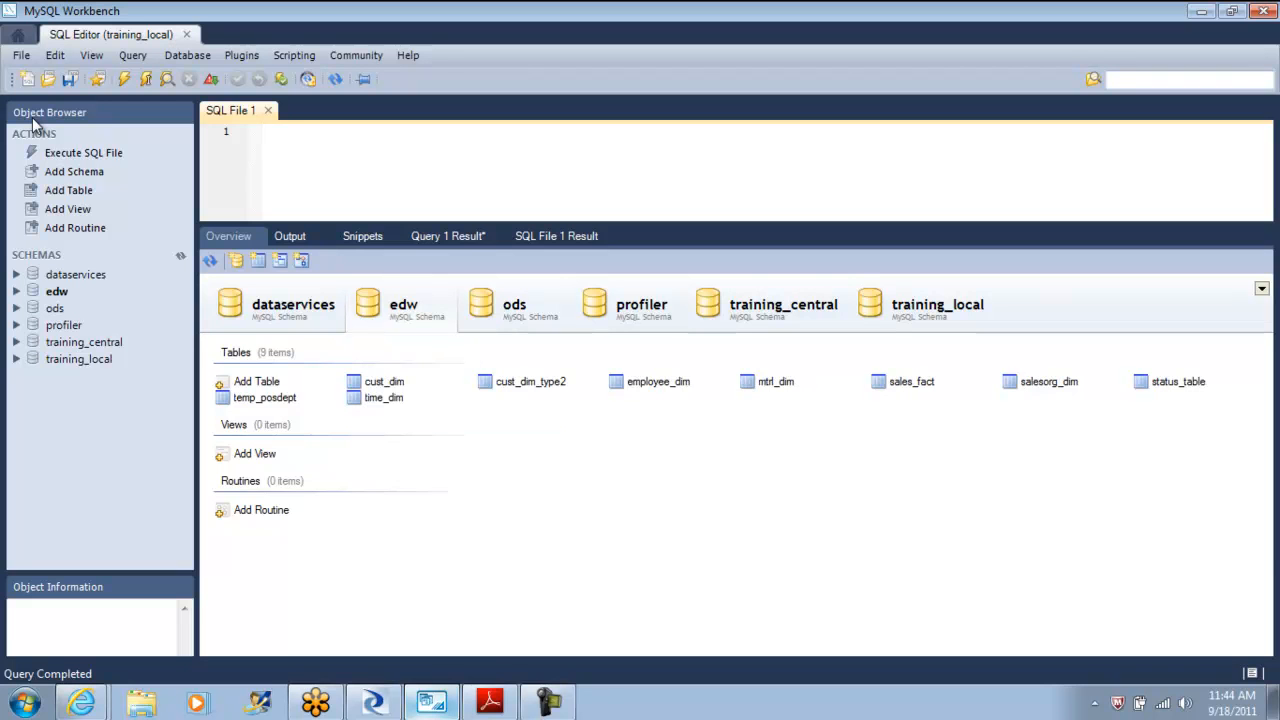
{"action": "right_click", "coordinate": [538, 381]}
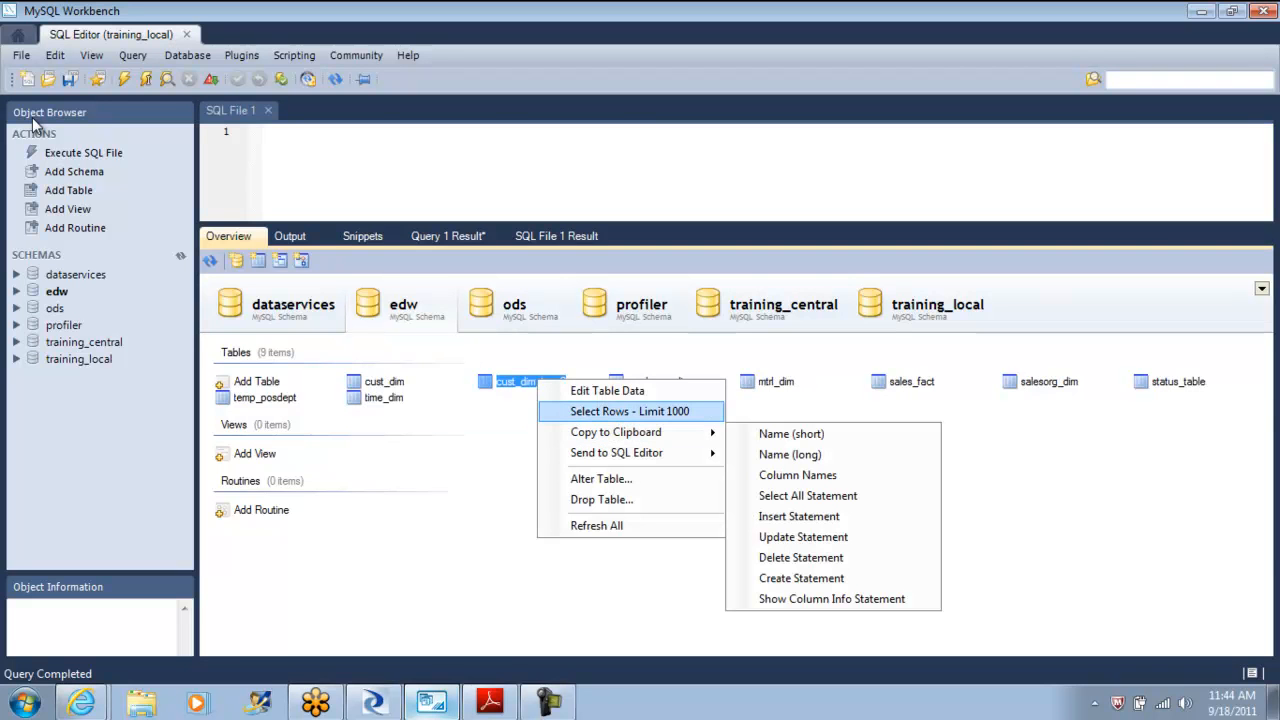
{"action": "left_click", "coordinate": [629, 411]}
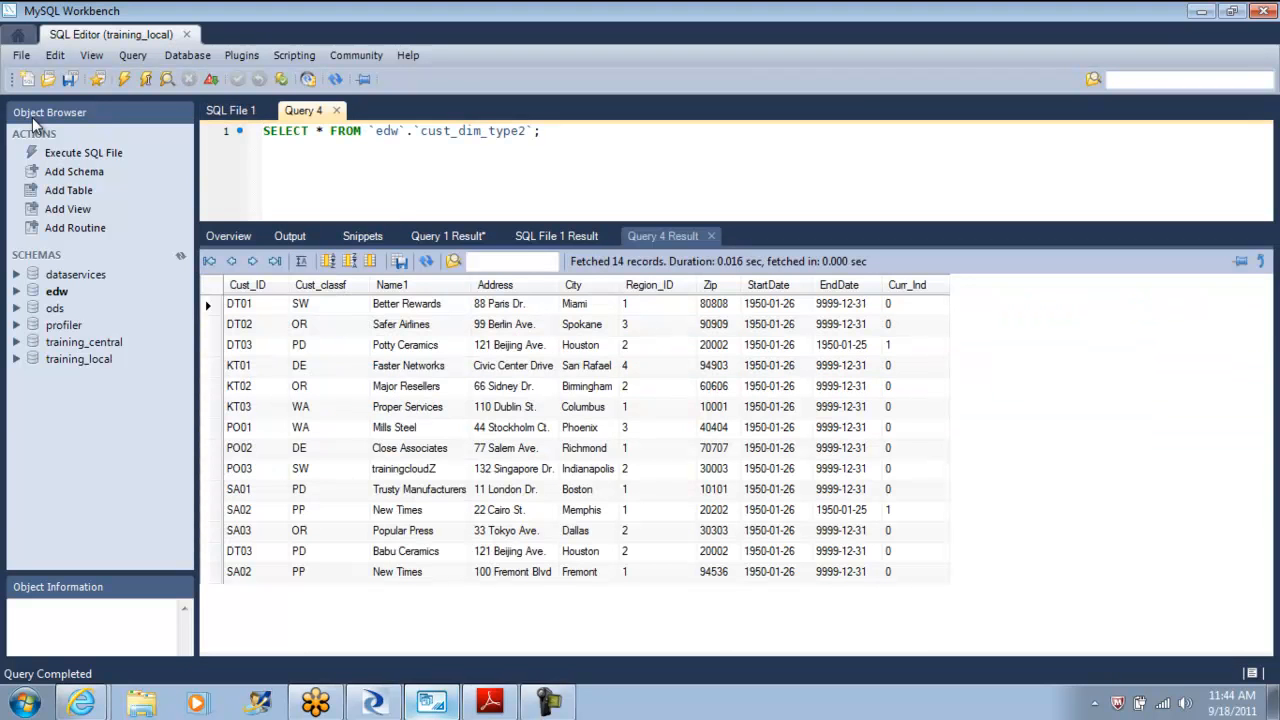
- Sort the cust_dim_type2 rows by Cust_ID and select both DT03 records to compare their history values
{"action": "left_click", "coordinate": [247, 285]}
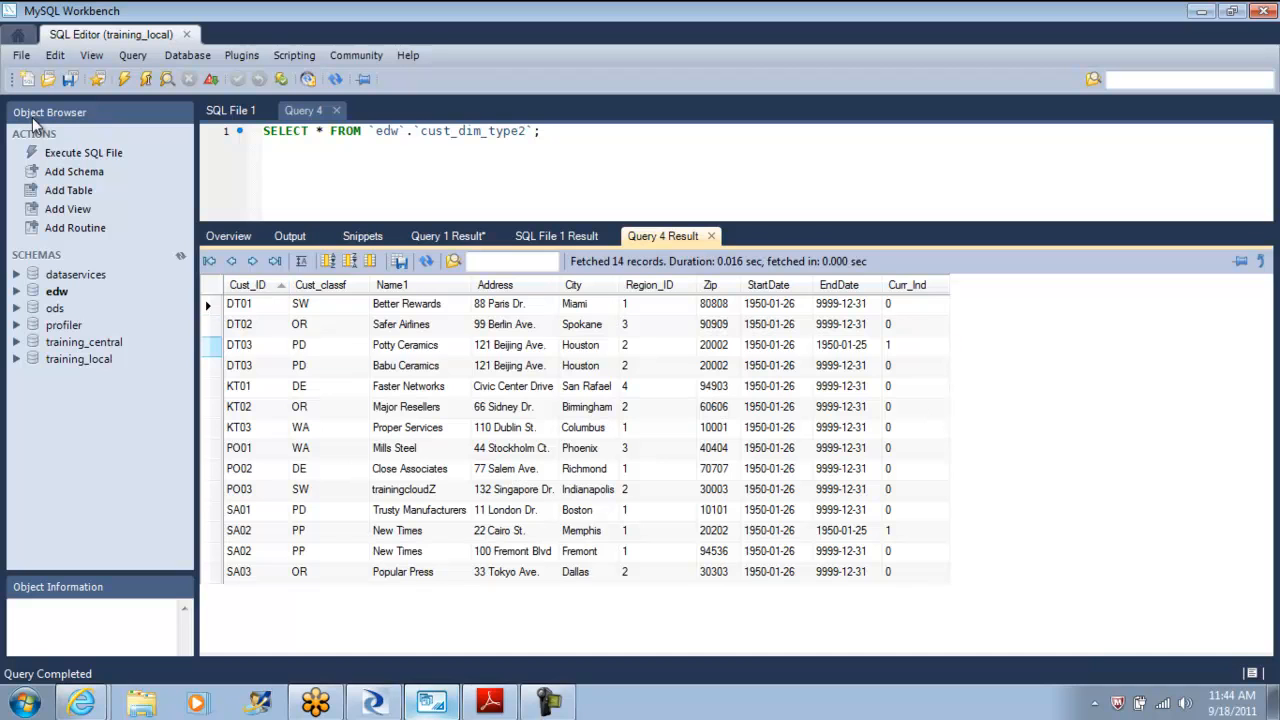
{"action": "left_click", "coordinate": [208, 344]}
{"action": "left_click", "coordinate": [208, 365], "text": "shift"}
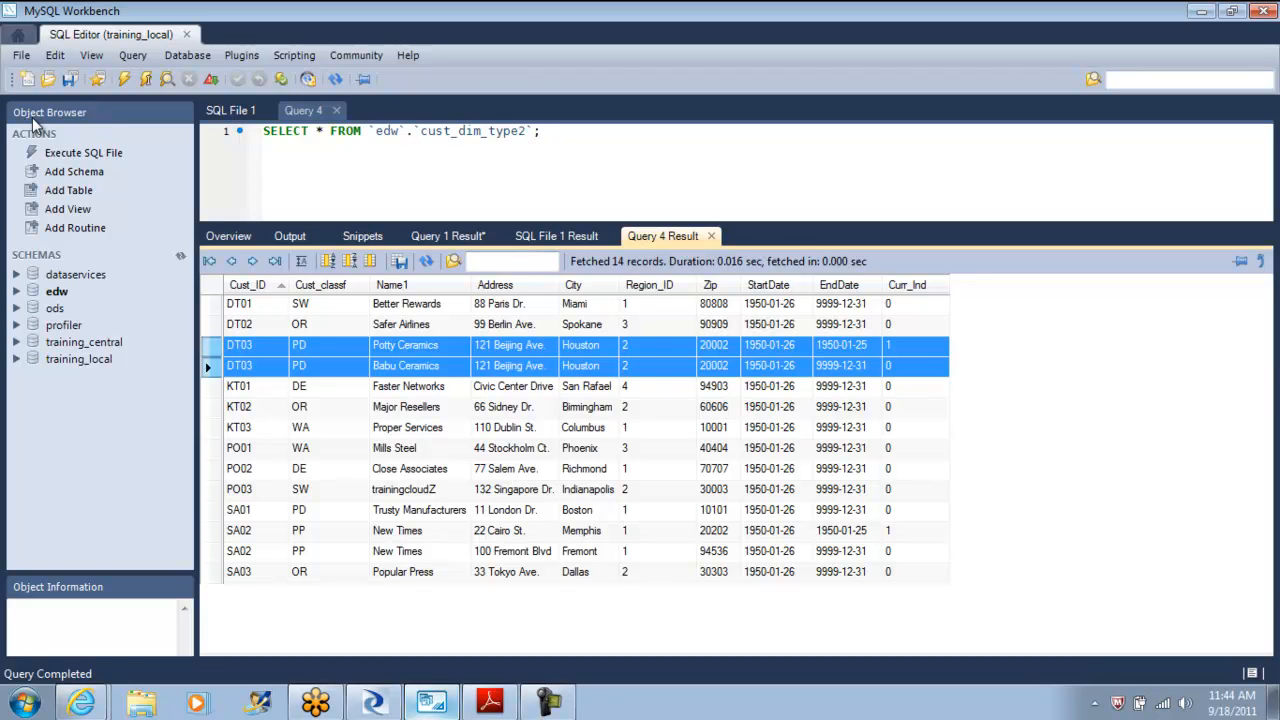
- Check the older Potty Ceramics record's EndDate, switch to Data Services Designer, and review the History_Preserving transform's date settings
{"action": "left_click", "coordinate": [842, 346]}
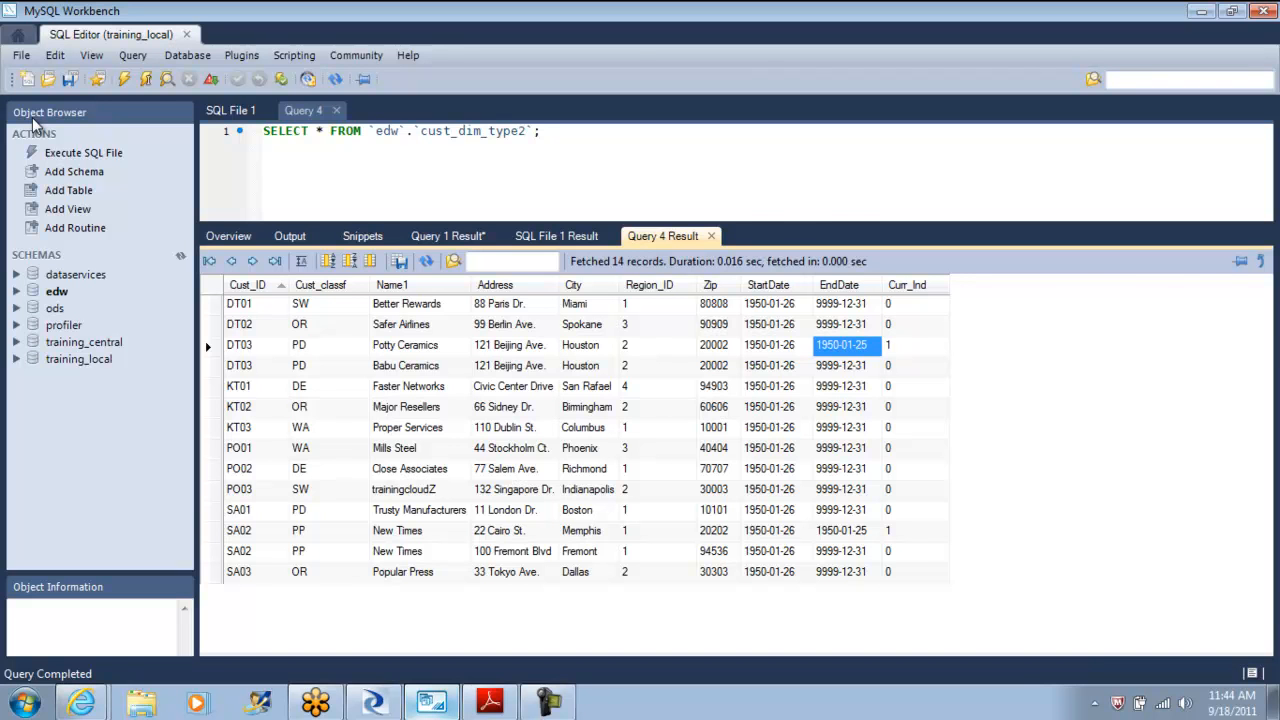
{"action": "key", "text": "alt+Tab"}
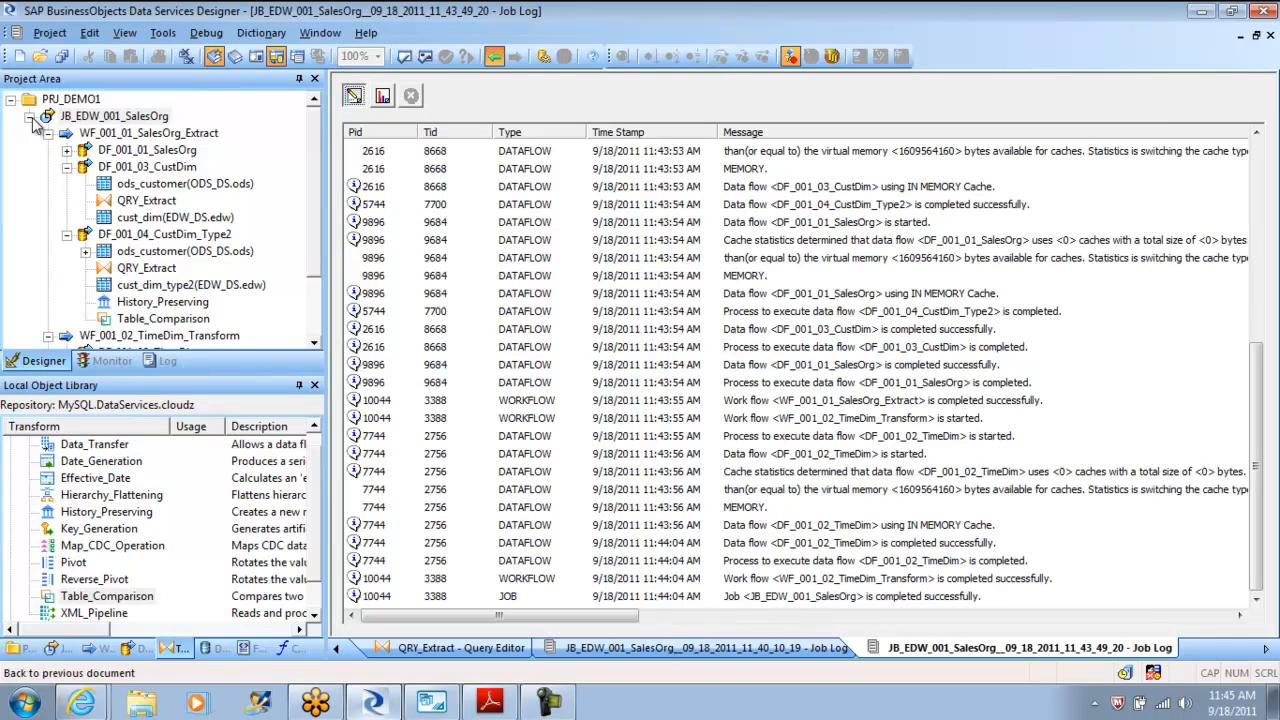
{"action": "left_click", "coordinate": [494, 57]}
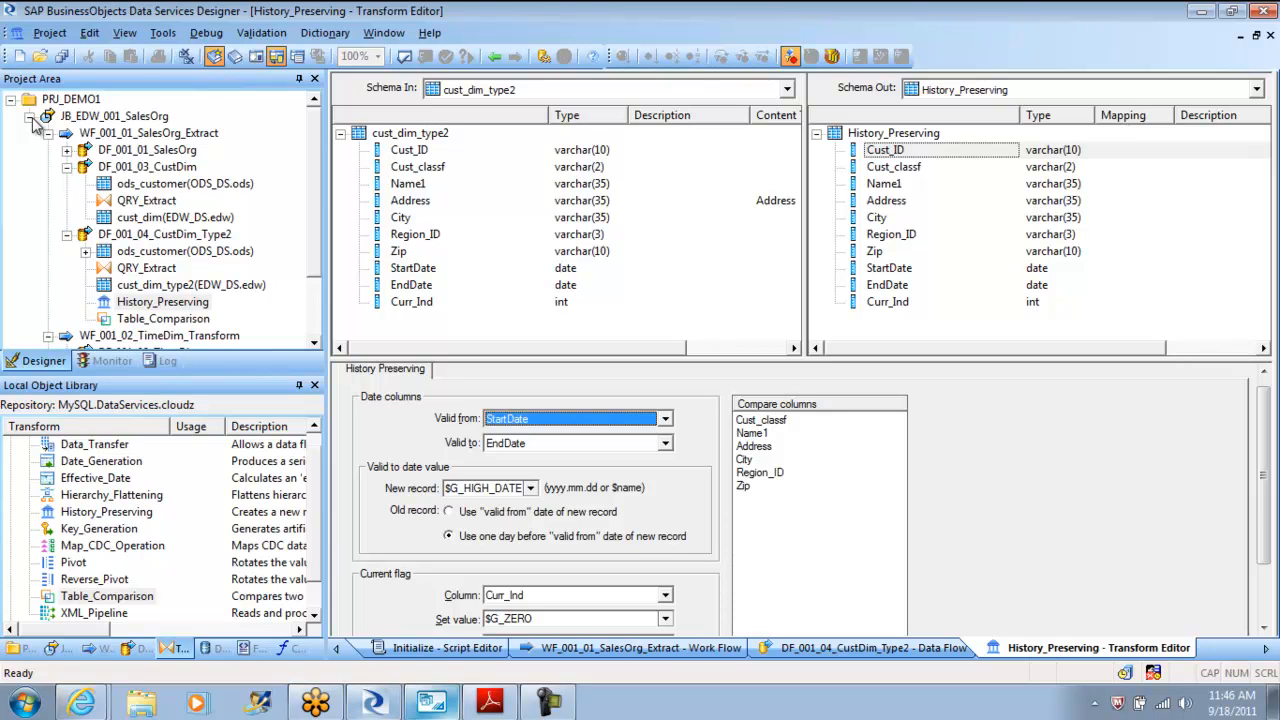
- Switch to MySQL Workbench and begin a "delete from" statement two lines below the cust_dim_type2 SELECT query
{"action": "key", "text": "alt+Tab"}
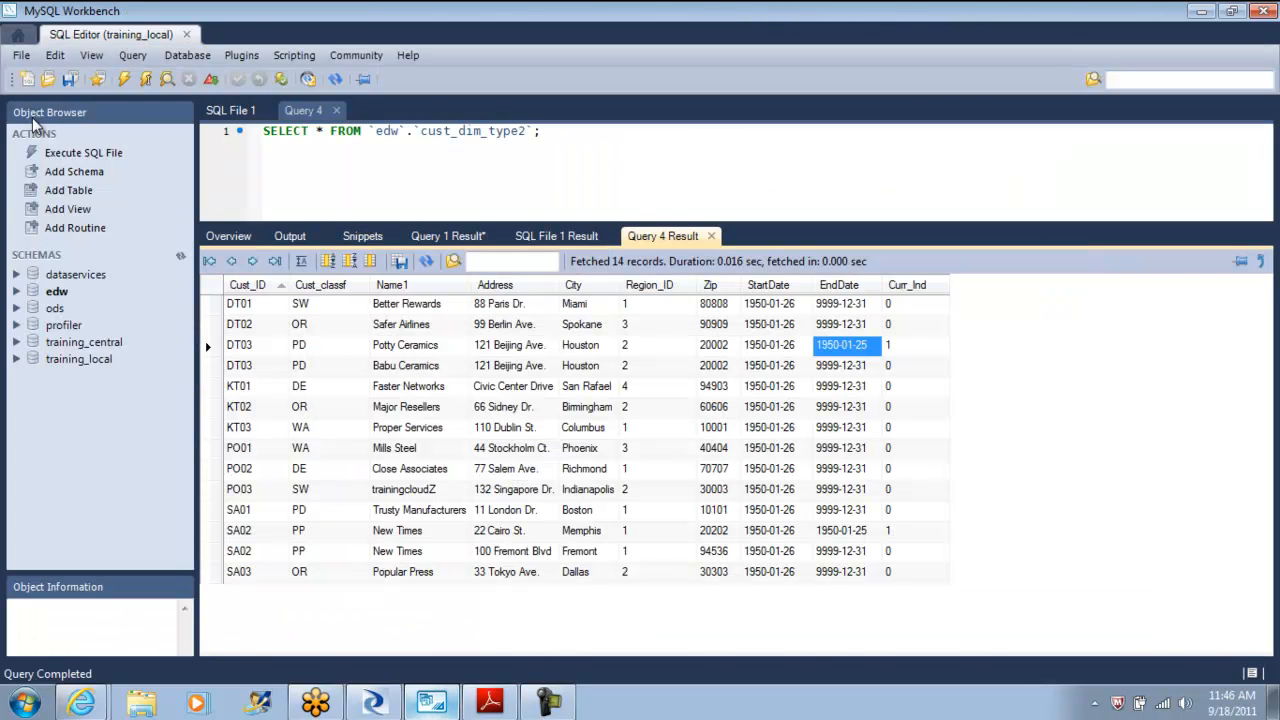
{"action": "key", "text": "shift+Home"}
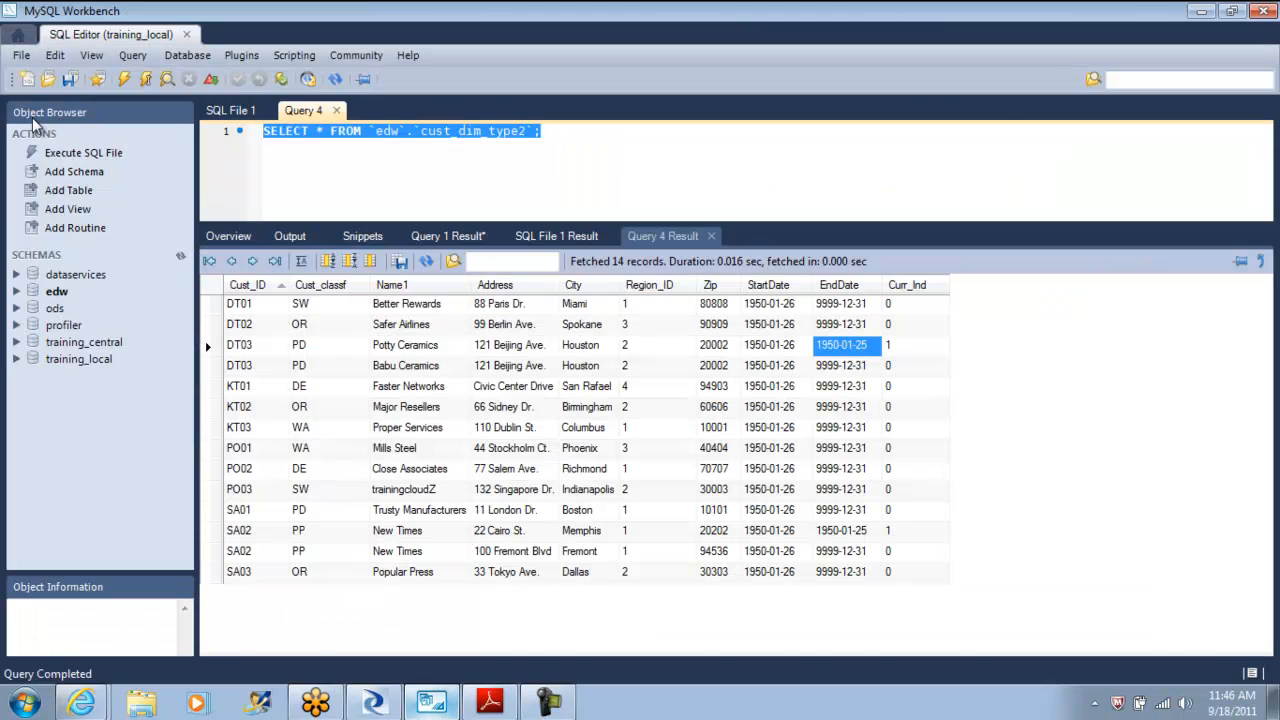
{"action": "key", "text": "End"}
{"action": "key", "text": "Return"}
{"action": "key", "text": "Return"}
{"action": "type", "text": "delete from"}
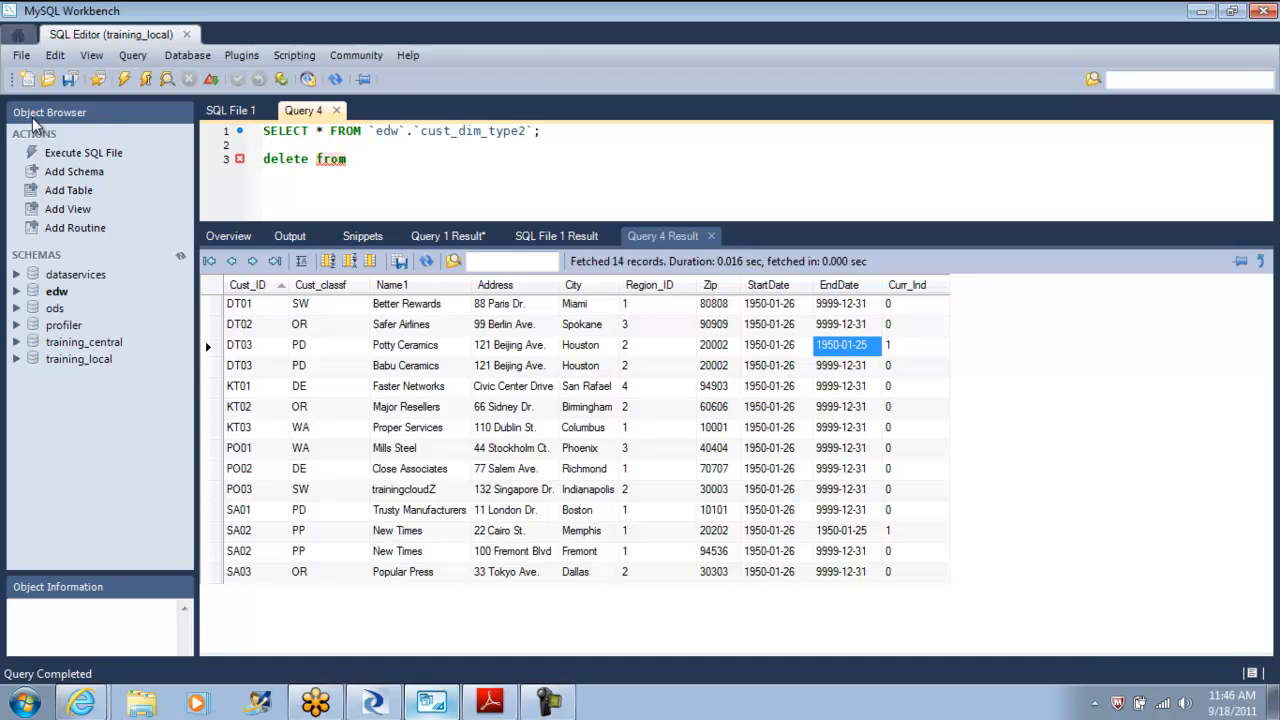
- Complete the delete statement with the `edw`.`cust_dim_type2` reference copied from the SELECT query and execute only that statement
{"action": "key", "text": "Up"}
{"action": "key", "text": "Up"}
{"action": "key", "text": "End"}
{"action": "key", "text": "ctrl+shift+Left"}
{"action": "key", "text": "ctrl+shift+Left"}
{"action": "key", "text": "shift+Left"}
{"action": "key", "text": "shift+Left"}
{"action": "key", "text": "shift+Left"}
{"action": "key", "text": "shift+Left"}
{"action": "key", "text": "shift+Left"}
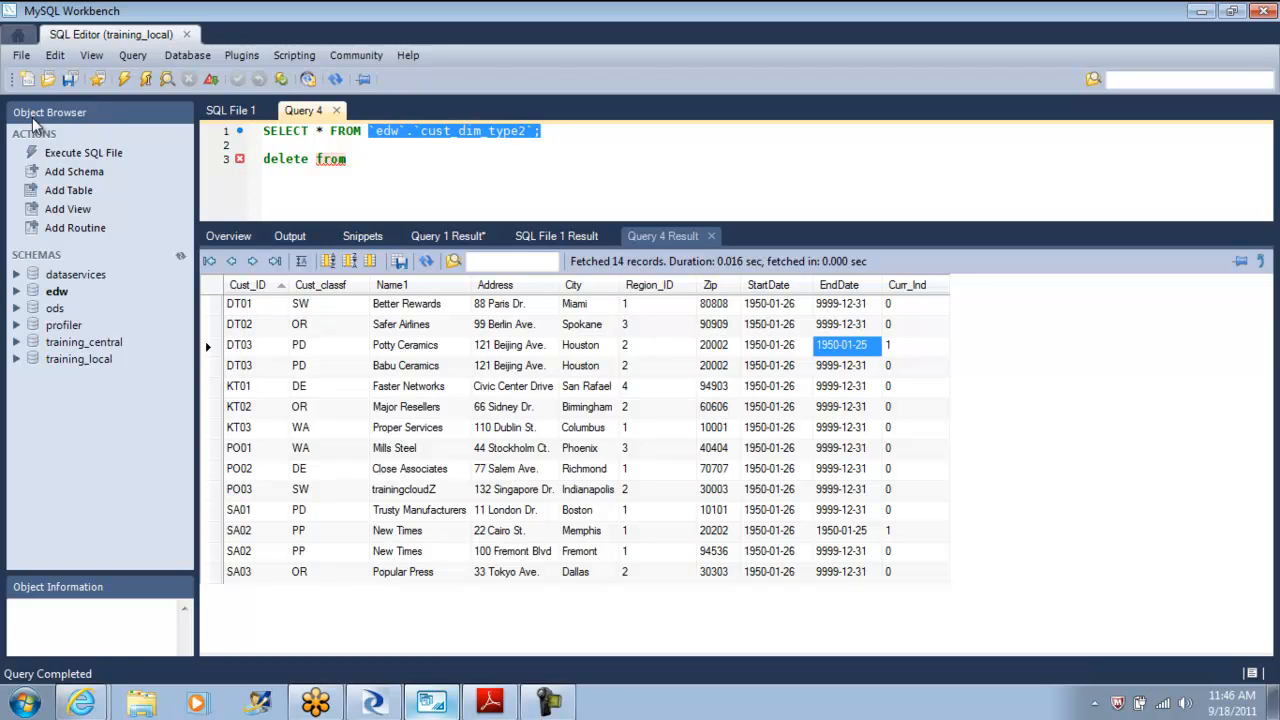
{"action": "key", "text": "ctrl+c"}
{"action": "key", "text": "Down"}
{"action": "key", "text": "Down"}
{"action": "key", "text": "End"}
{"action": "key", "text": "ctrl+v"}
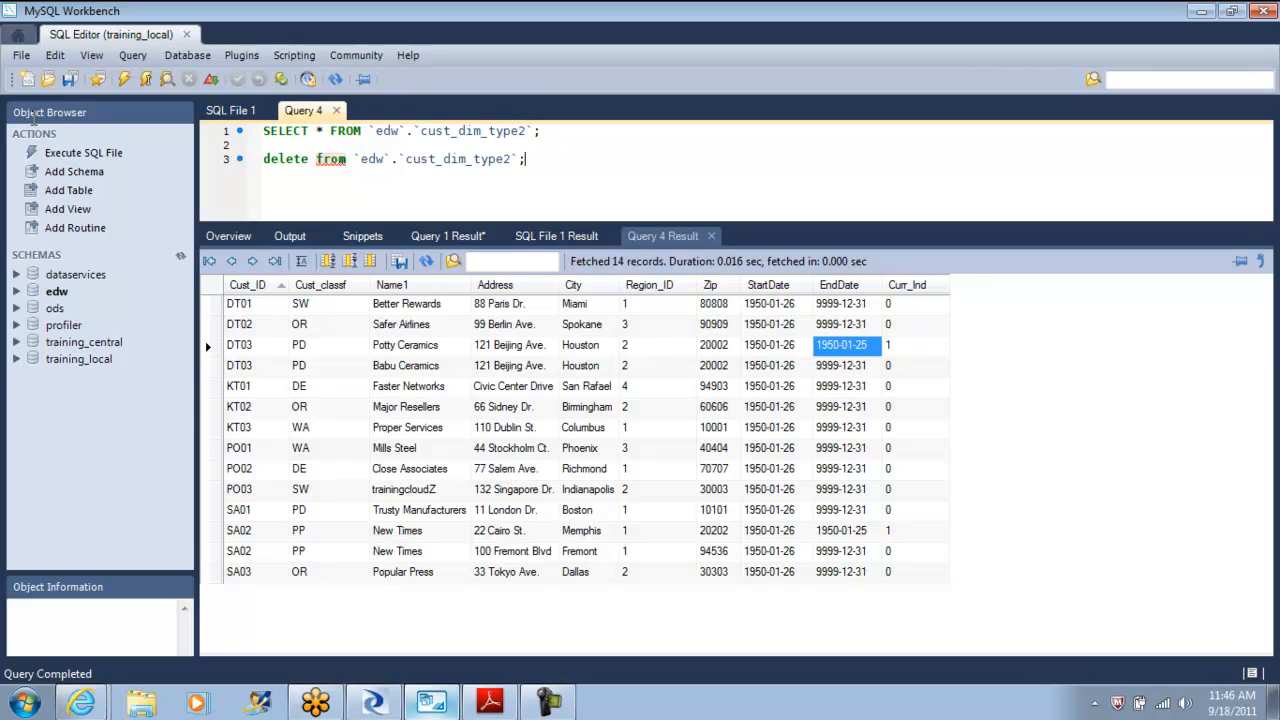
{"action": "key", "text": "shift+Home"}
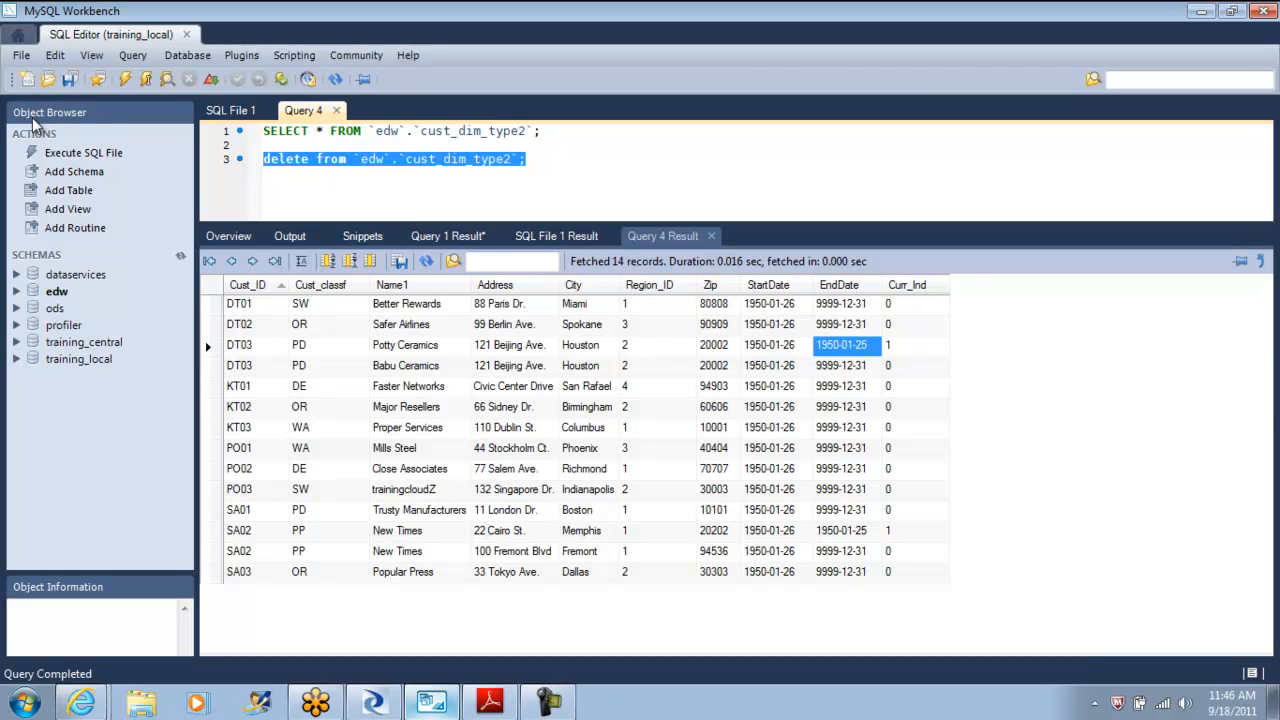
{"action": "key", "text": "ctrl+shift+Return"}
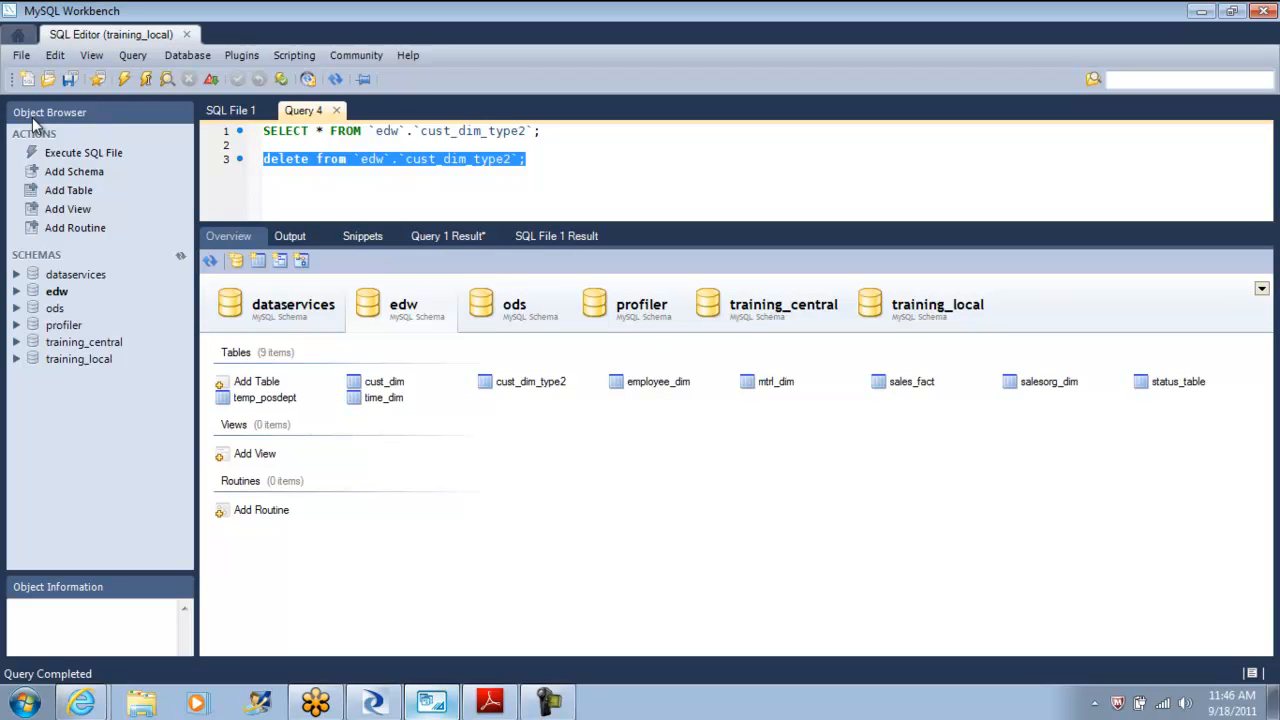
- Switch to Data Services Designer, close the History_Preserving editor, and execute JB_EDW_001_SalesOrg with the default execution properties
{"action": "key", "text": "alt+Tab"}
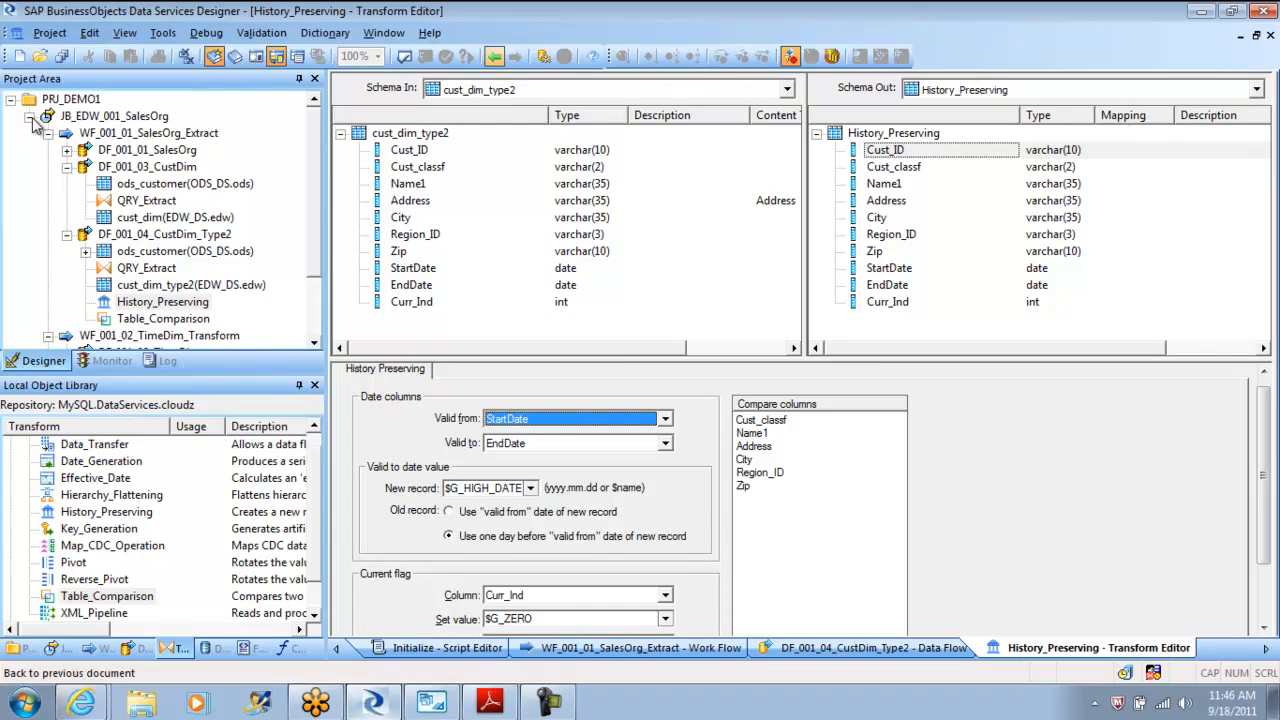
{"action": "key", "text": "ctrl+F4"}
{"action": "key", "text": "alt+Tab"}
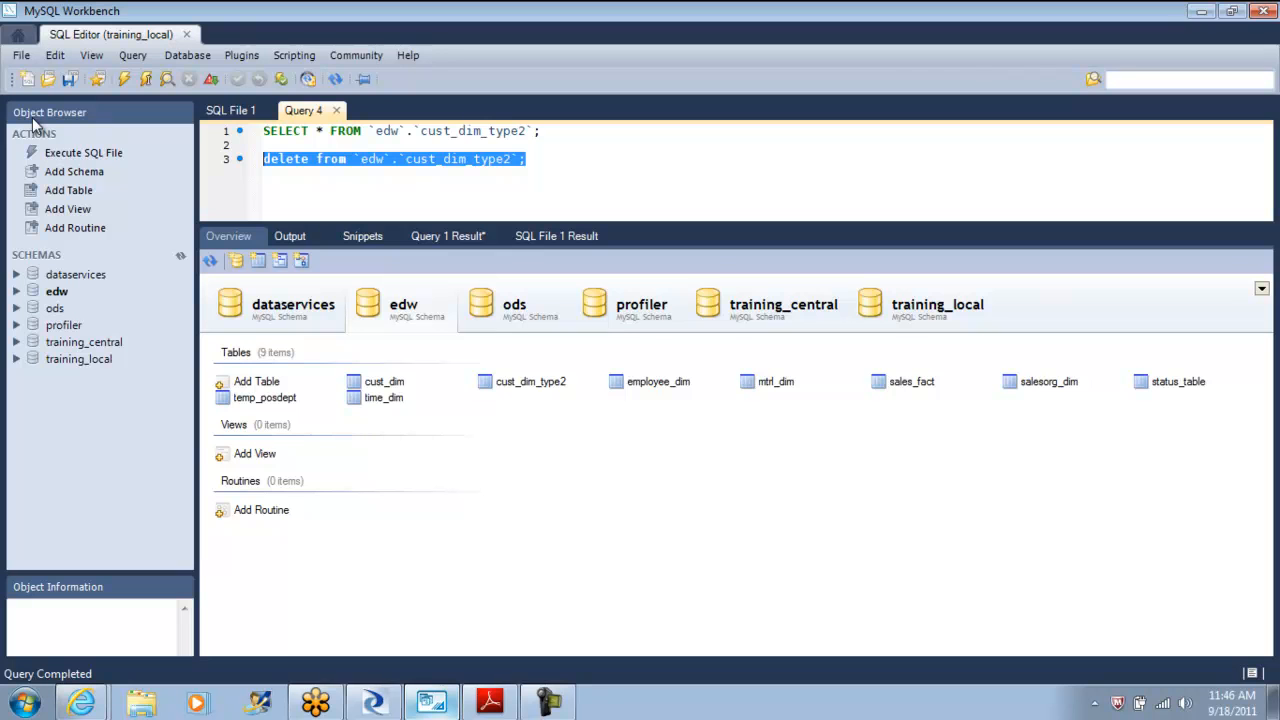
{"action": "key", "text": "alt+Tab"}
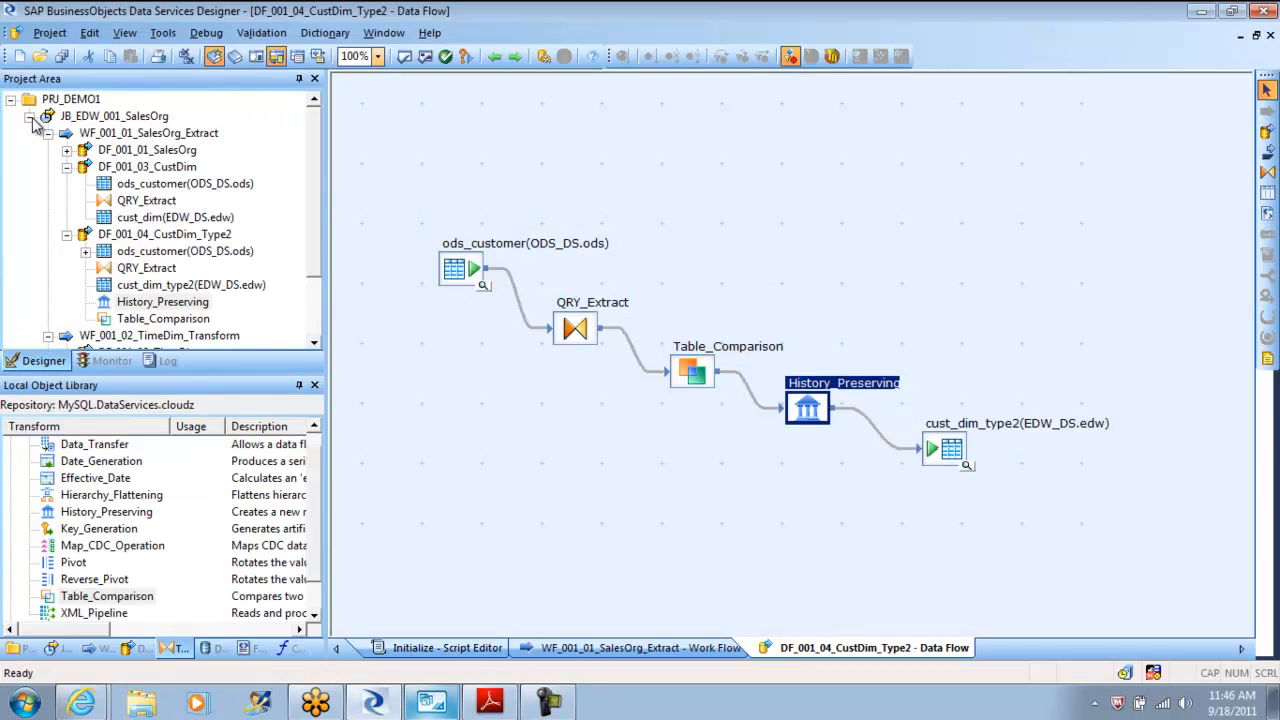
{"action": "left_click", "coordinate": [32, 117]}
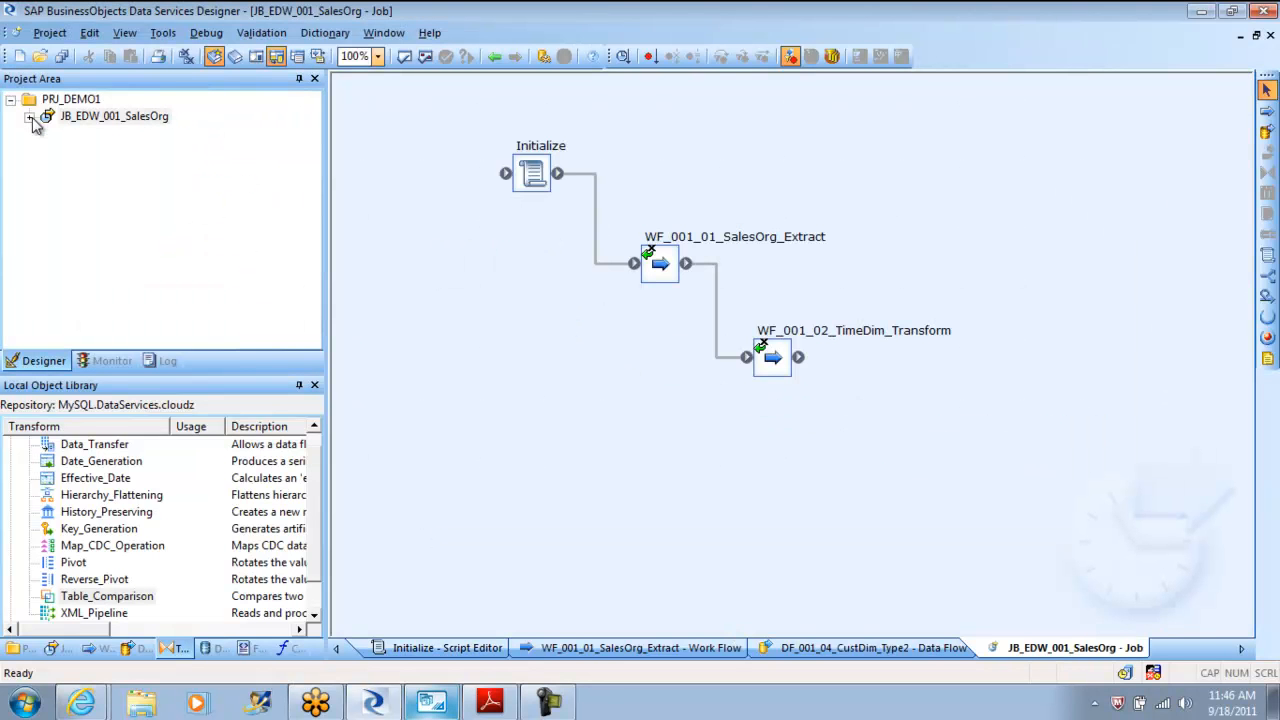
{"action": "right_click", "coordinate": [32, 117]}
{"action": "key", "text": "Down"}
{"action": "key", "text": "Return"}
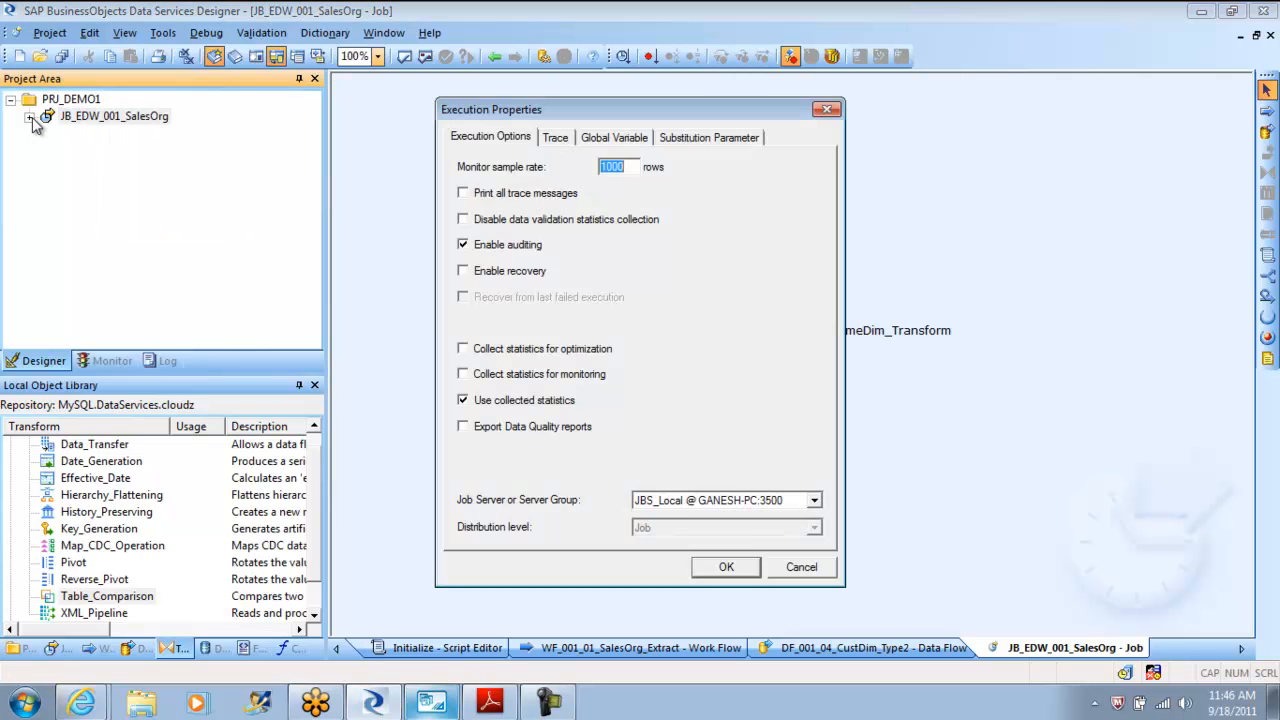
{"action": "key", "text": "Return"}
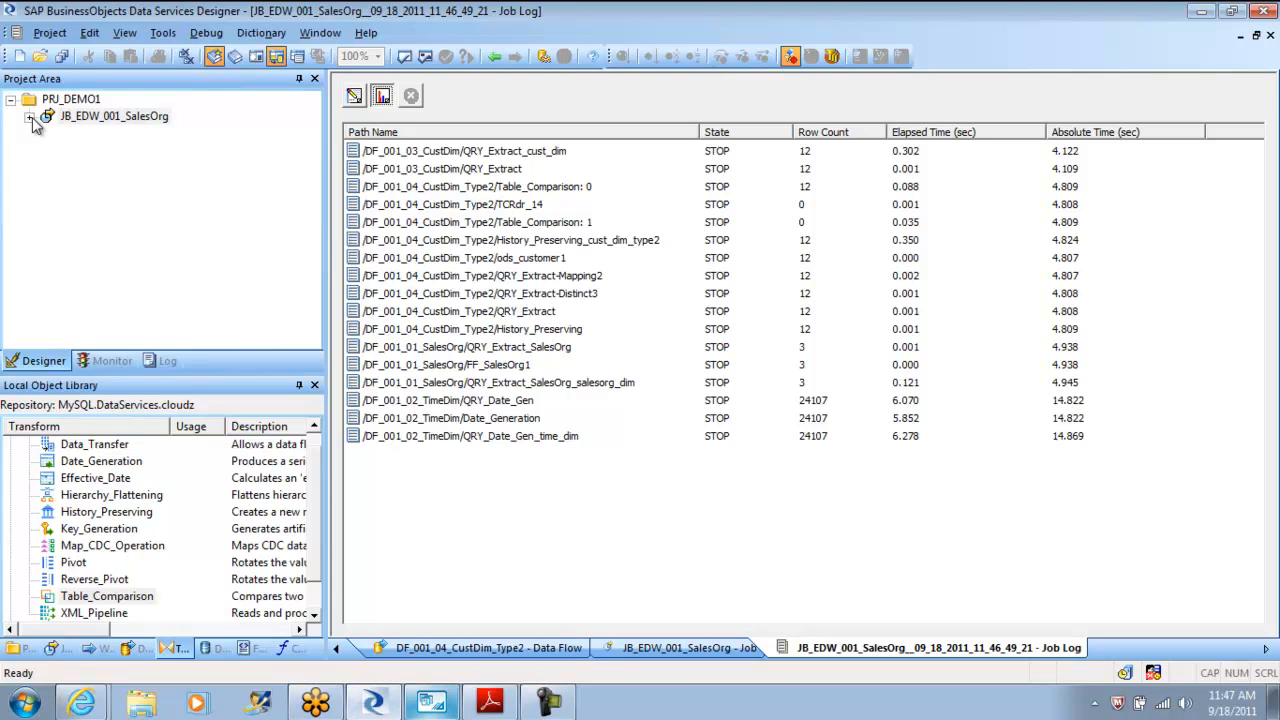
- Switch to MySQL Workbench and rerun only the SELECT statement on edw.cust_dim_type2
{"action": "key", "text": "alt+Tab"}
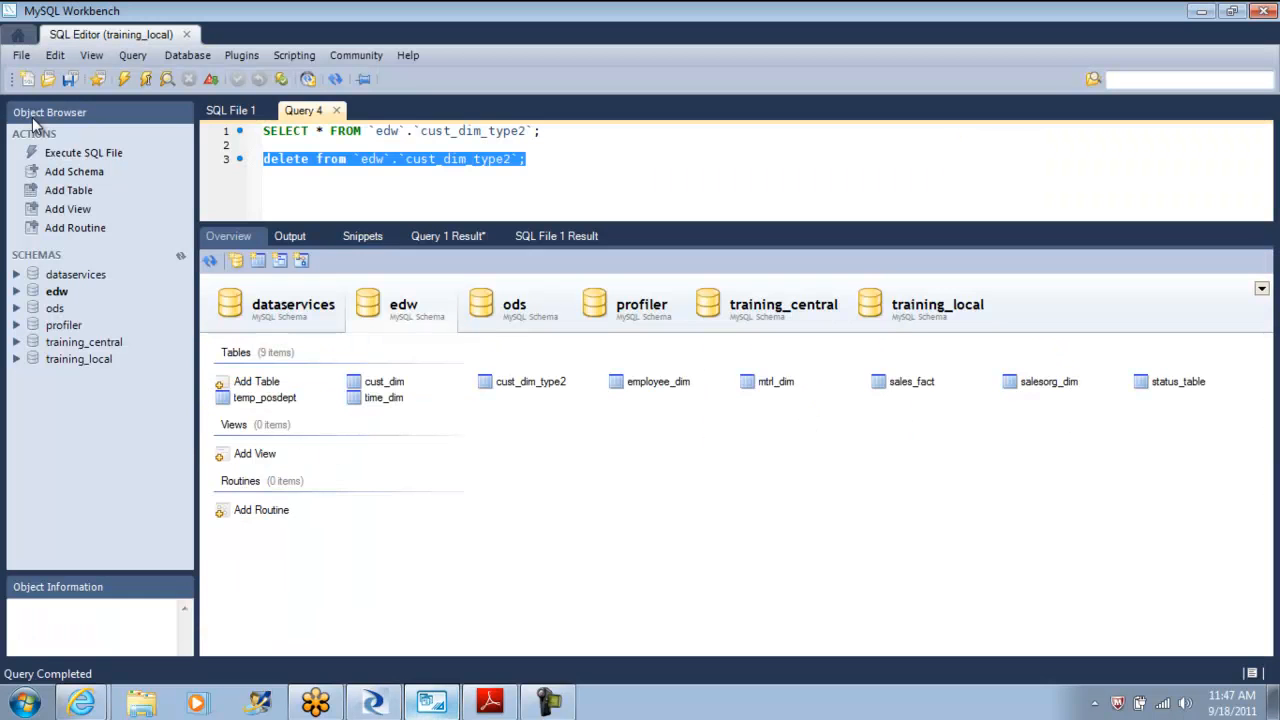
{"action": "key", "text": "Up"}
{"action": "key", "text": "Up"}
{"action": "key", "text": "End"}
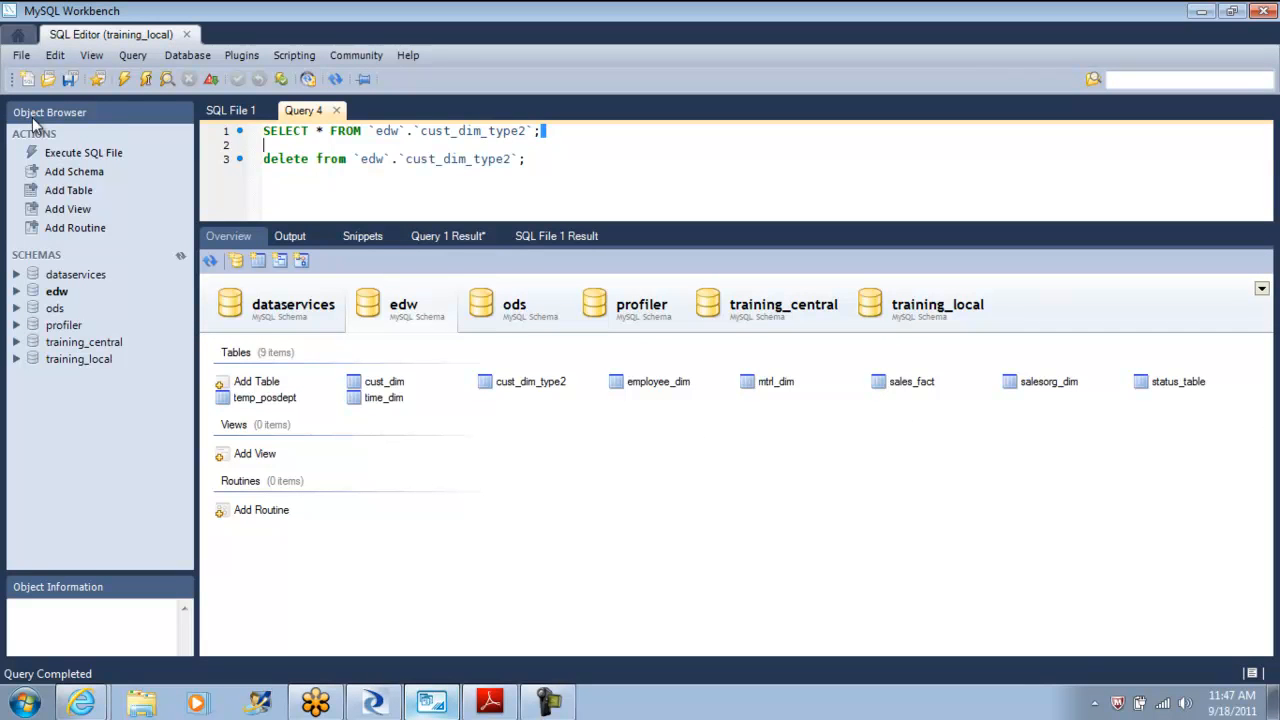
{"action": "key", "text": "shift+Home"}
{"action": "key", "text": "ctrl+shift+Return"}
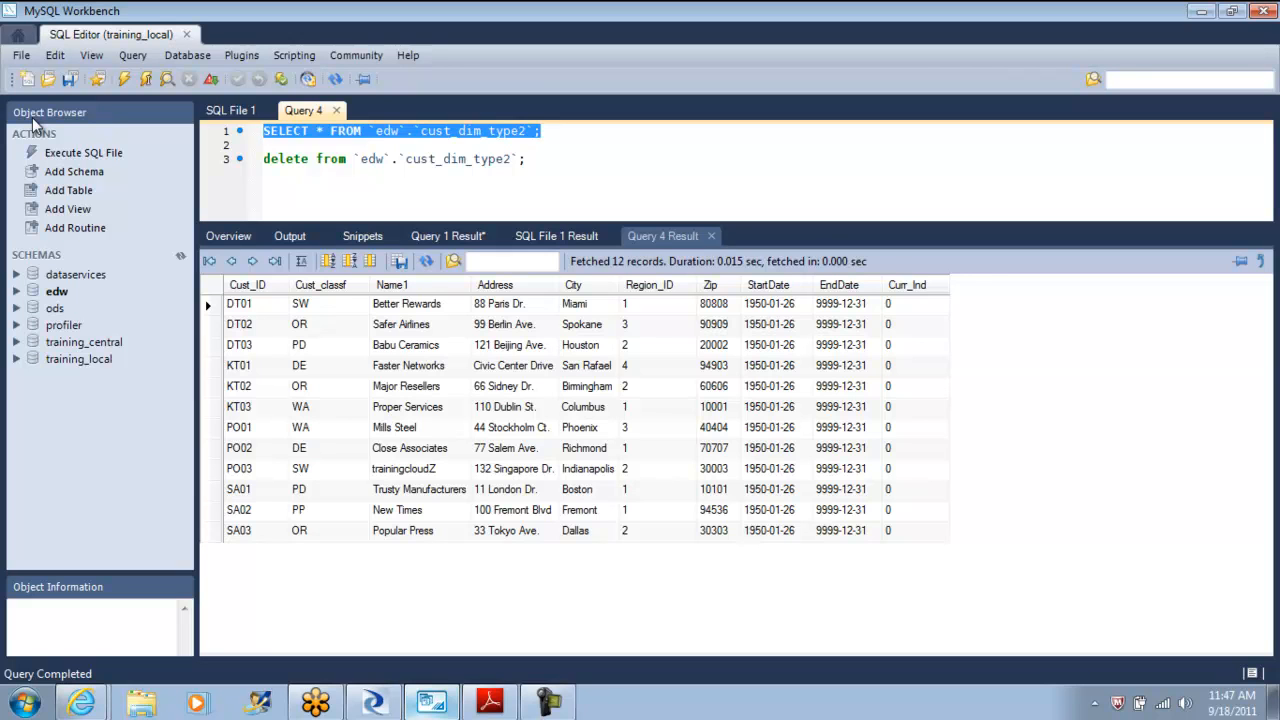
- Show the ods schema's tables in the overview and return to the cust_dim_type2 query result
{"action": "key", "text": "ctrl+Tab"}
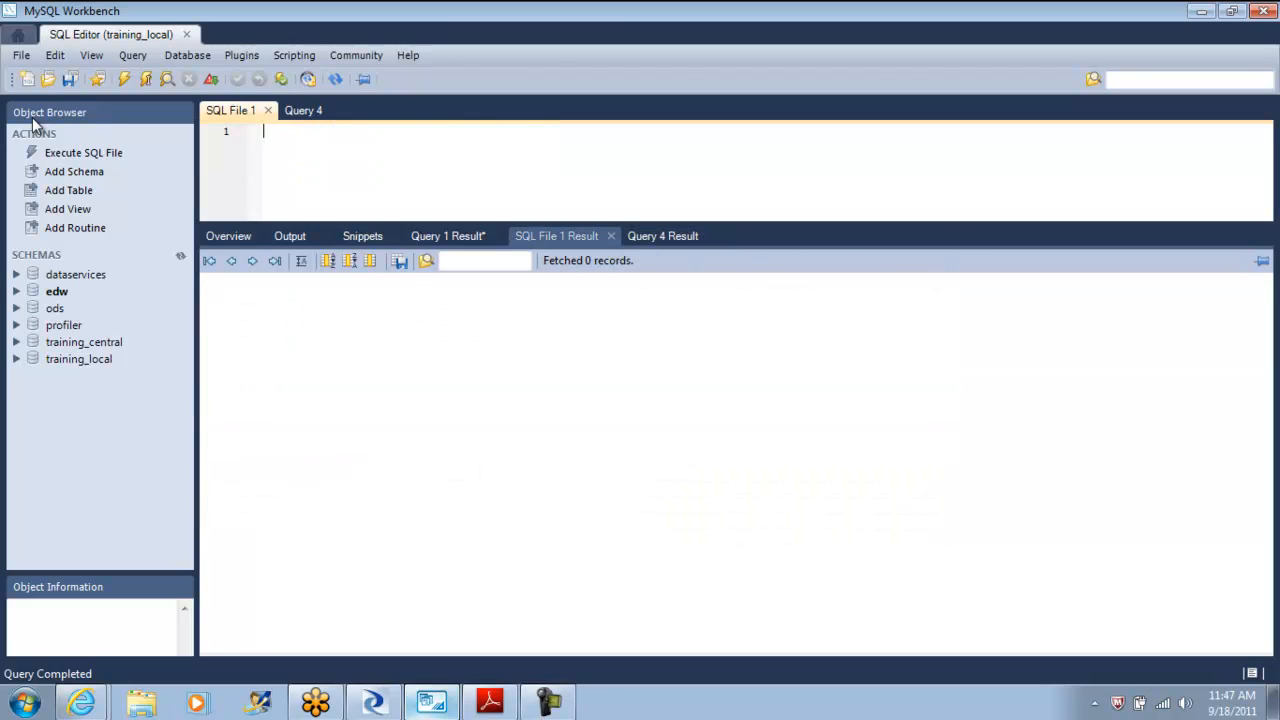
{"action": "key", "text": "ctrl+Tab"}
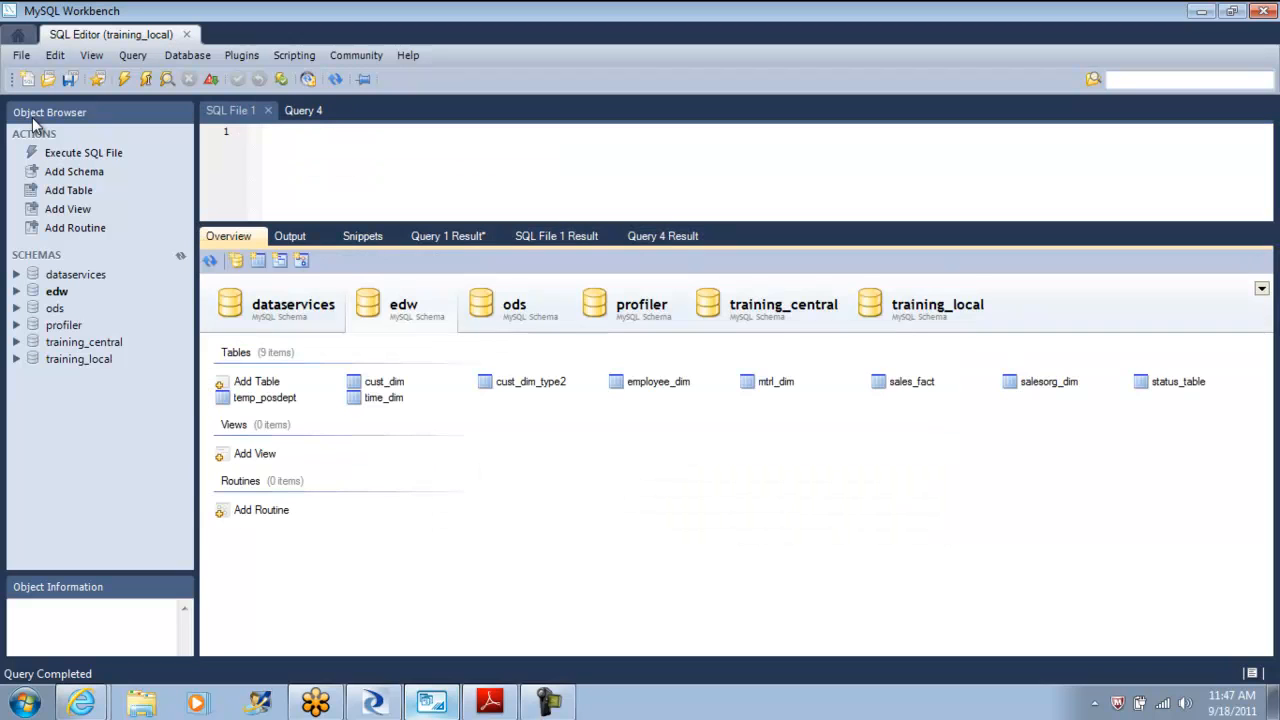
{"action": "key", "text": "Right"}
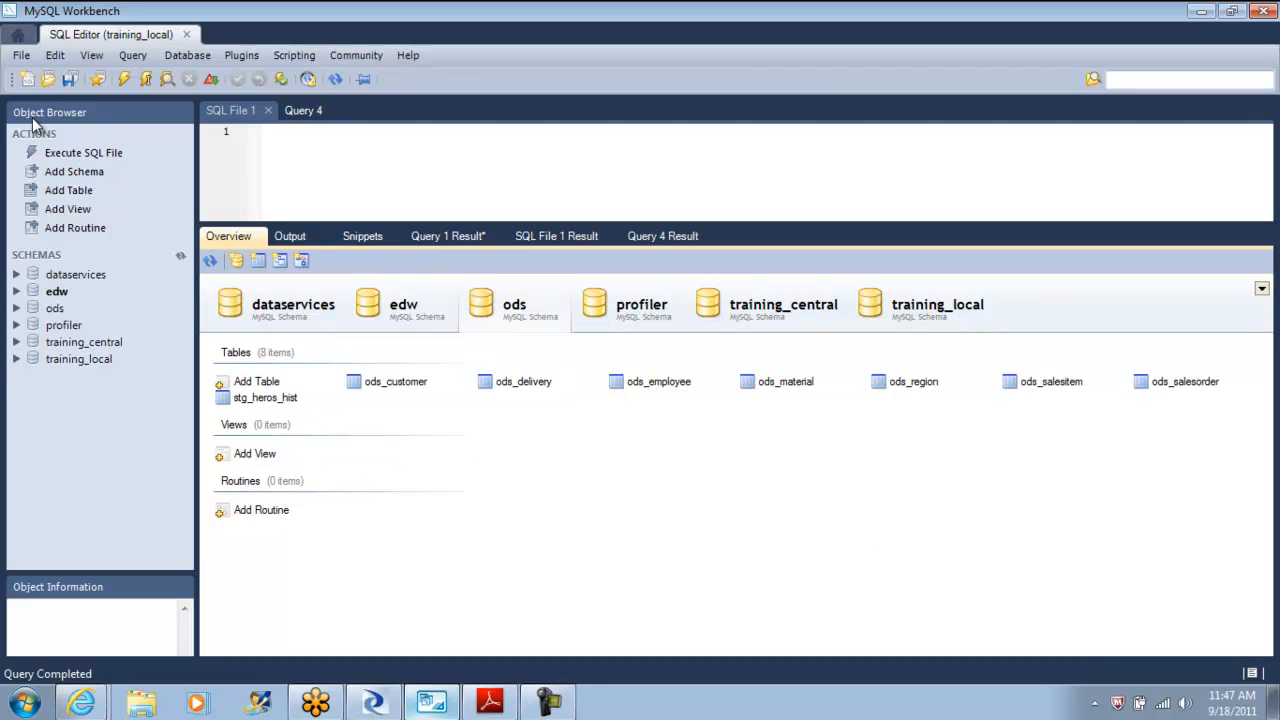
{"action": "key", "text": "Menu"}
{"action": "key", "text": "Escape"}
{"action": "key", "text": "ctrl+Tab"}
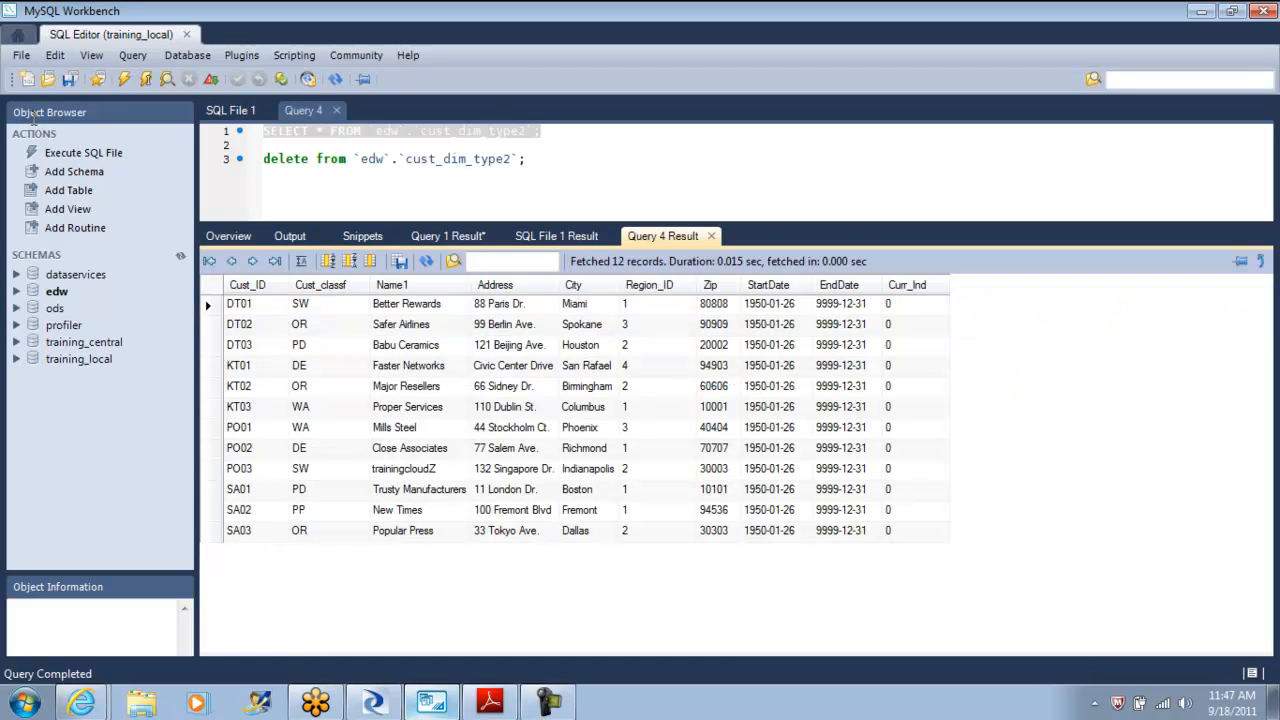
- Review the Babu Ceramics name, the New Times address details, and the StartDate values in the reloaded cust_dim_type2 rows
{"action": "left_click", "coordinate": [420, 346]}
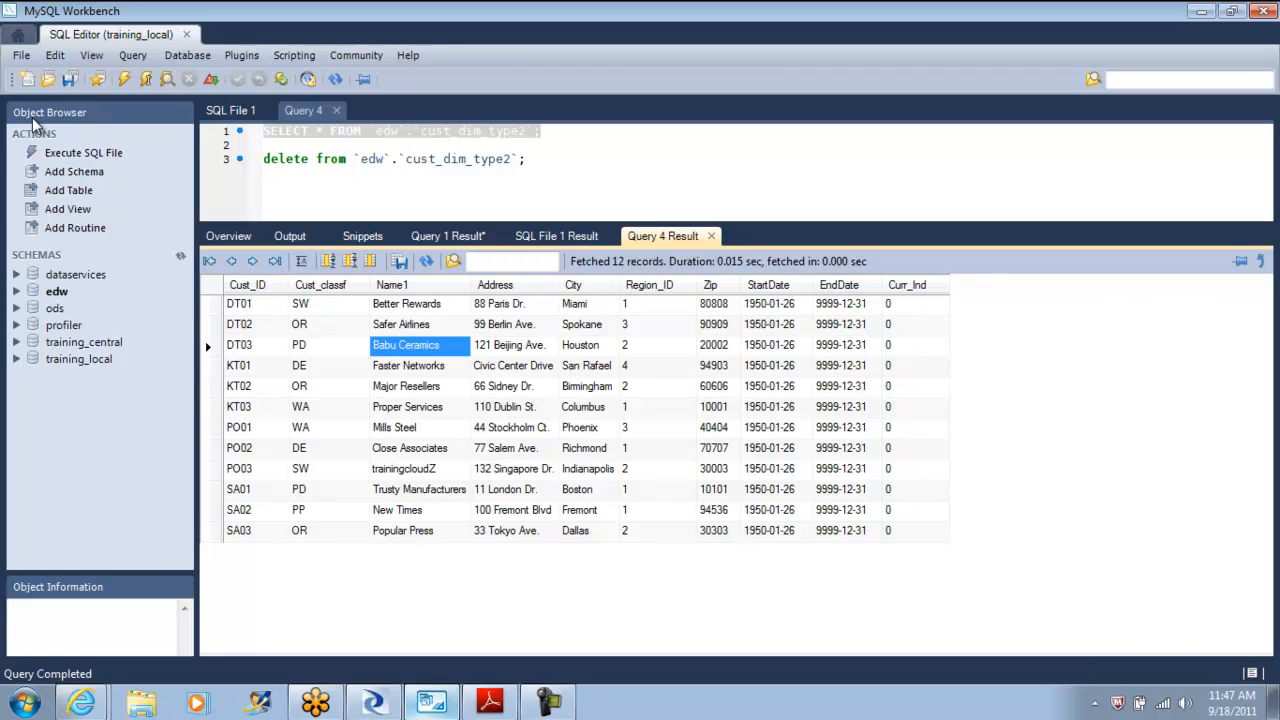
{"action": "left_click", "coordinate": [588, 511]}
{"action": "key", "text": "Left"}
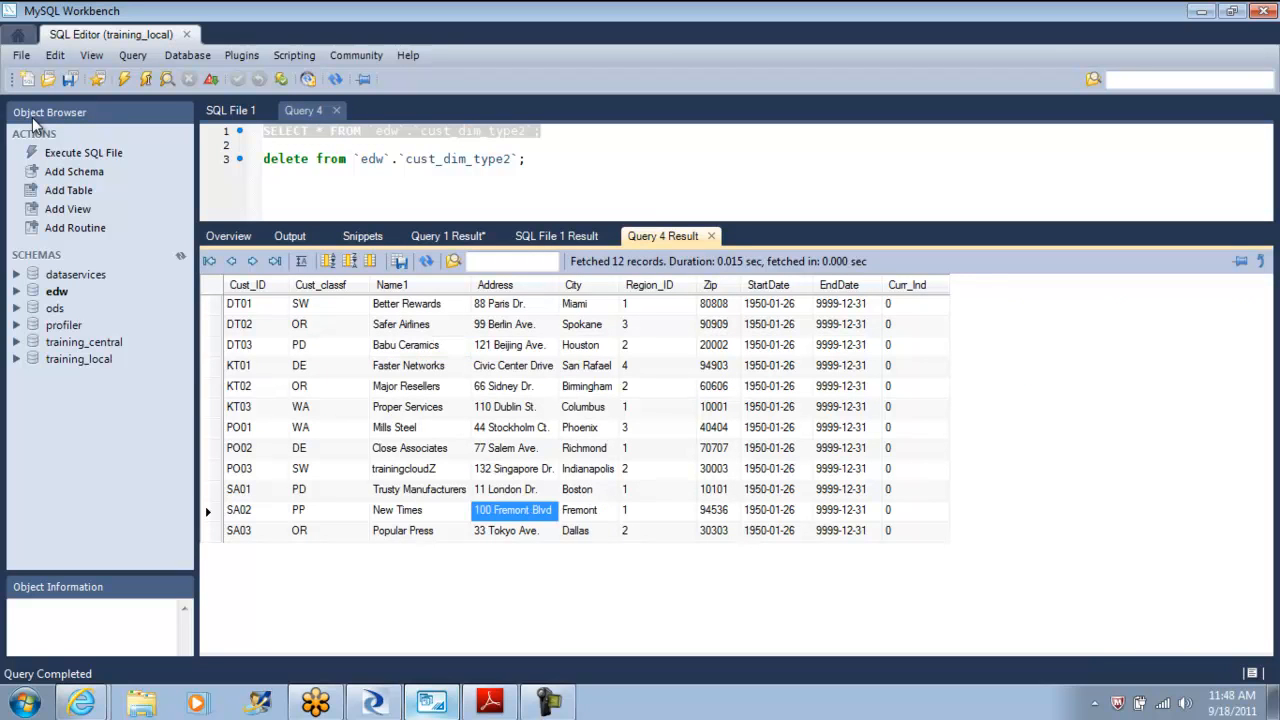
{"action": "key", "text": "Left"}
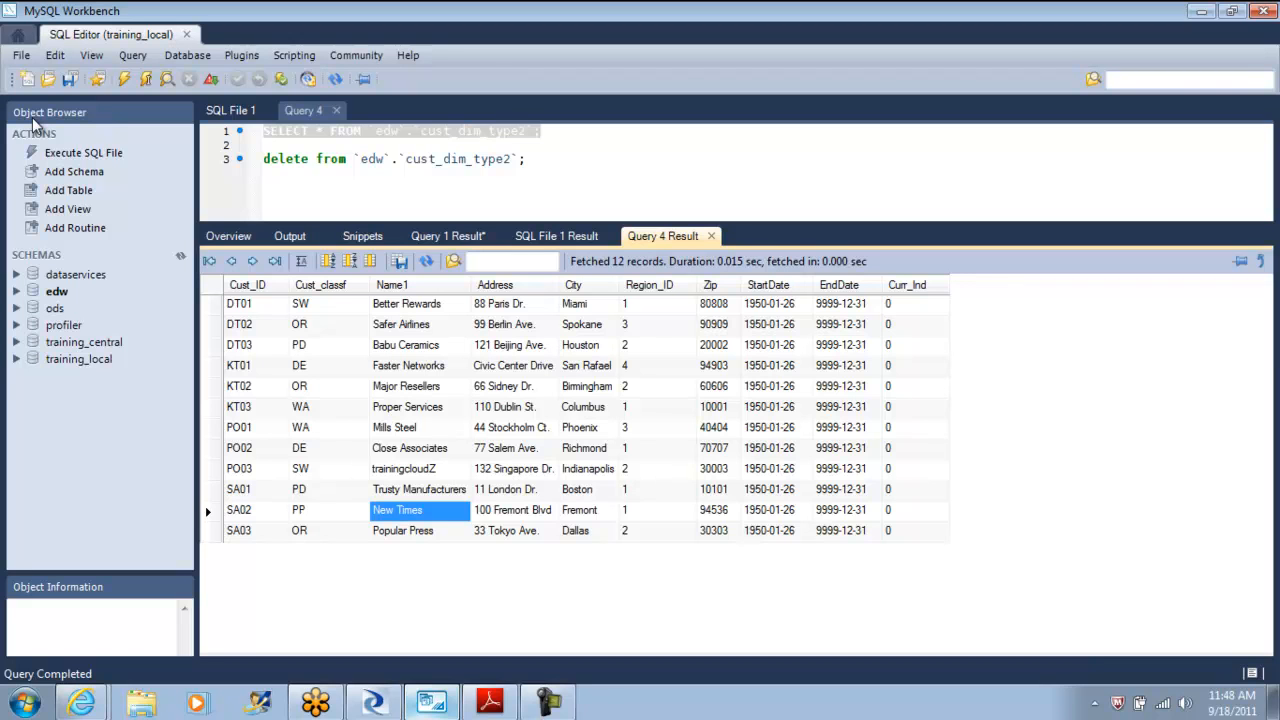
{"action": "left_click", "coordinate": [776, 304]}
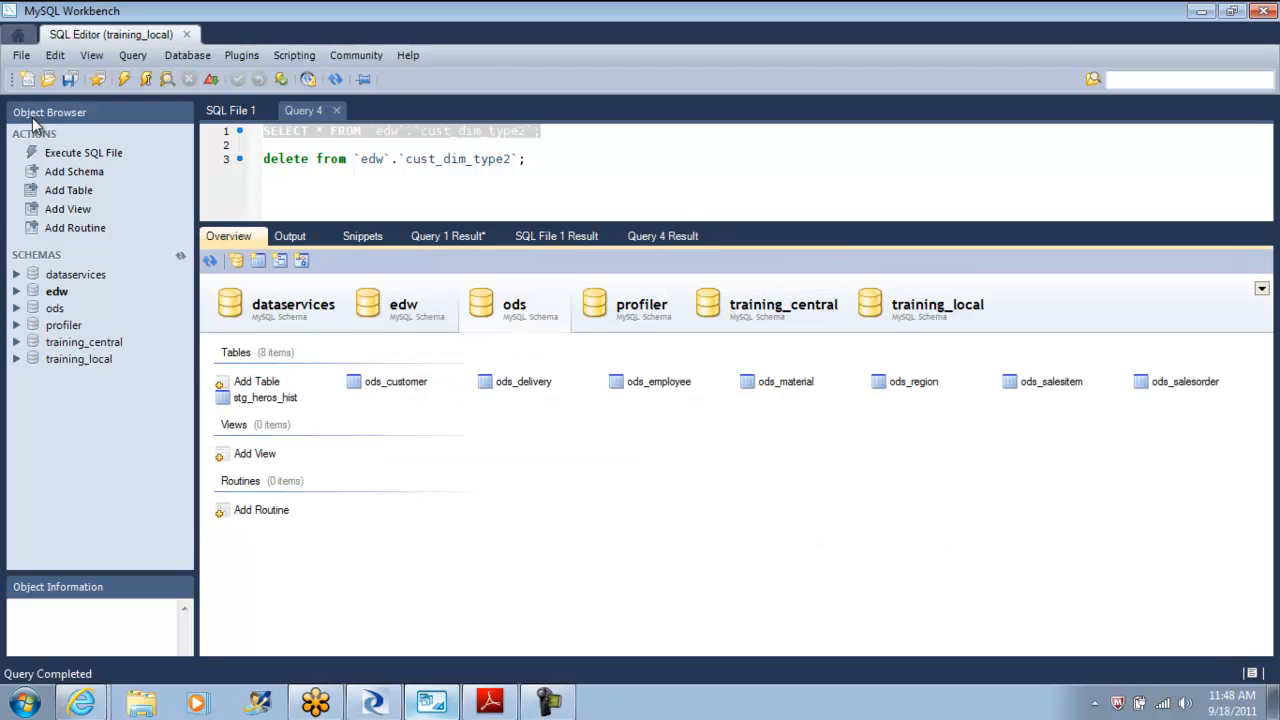
- Open the ods_customer table data for editing and change the Babu Ceramics record's Name1 to Krishna Ceramics
{"action": "right_click", "coordinate": [402, 380]}
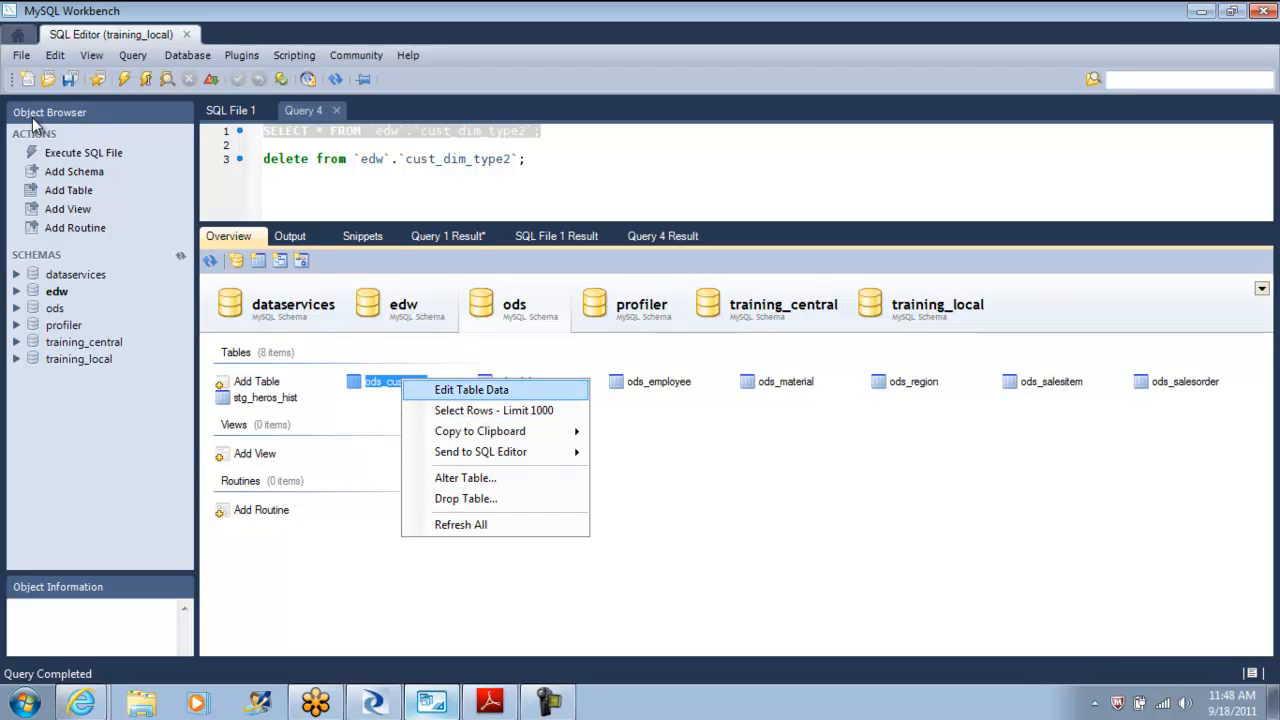
{"action": "key", "text": "Return"}
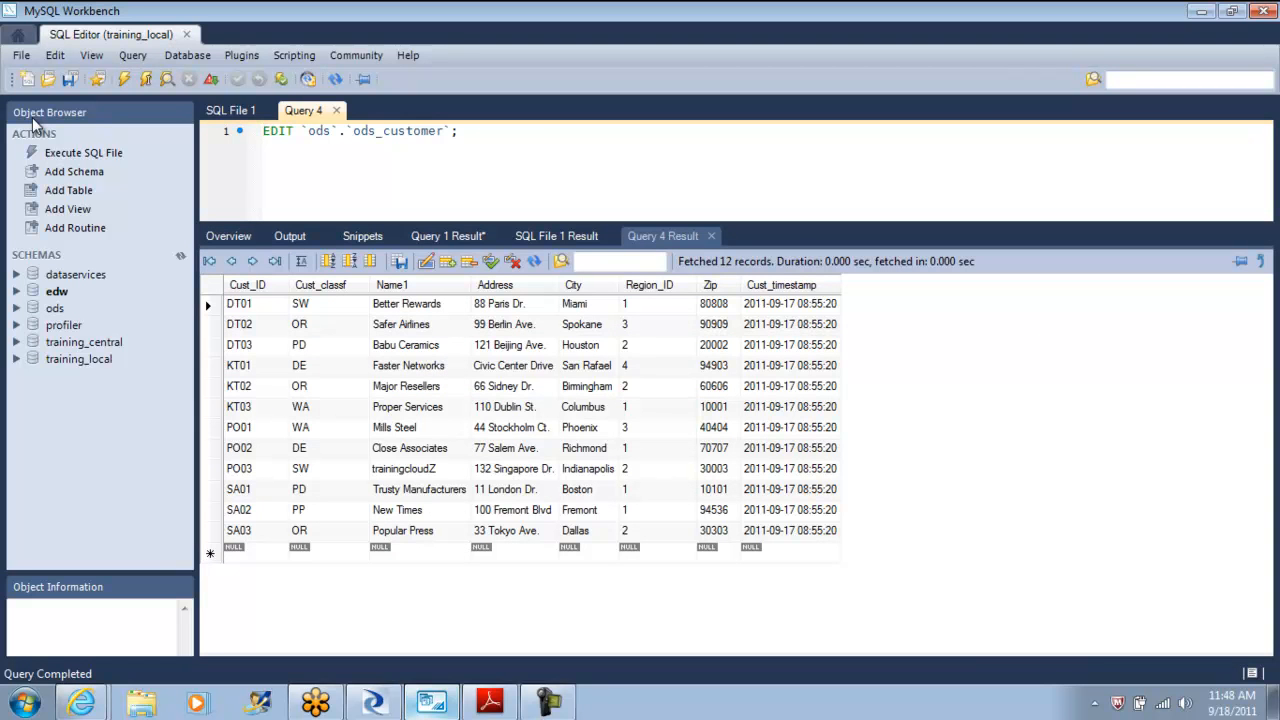
{"action": "left_click", "coordinate": [419, 346]}
{"action": "left_click", "coordinate": [397, 346]}
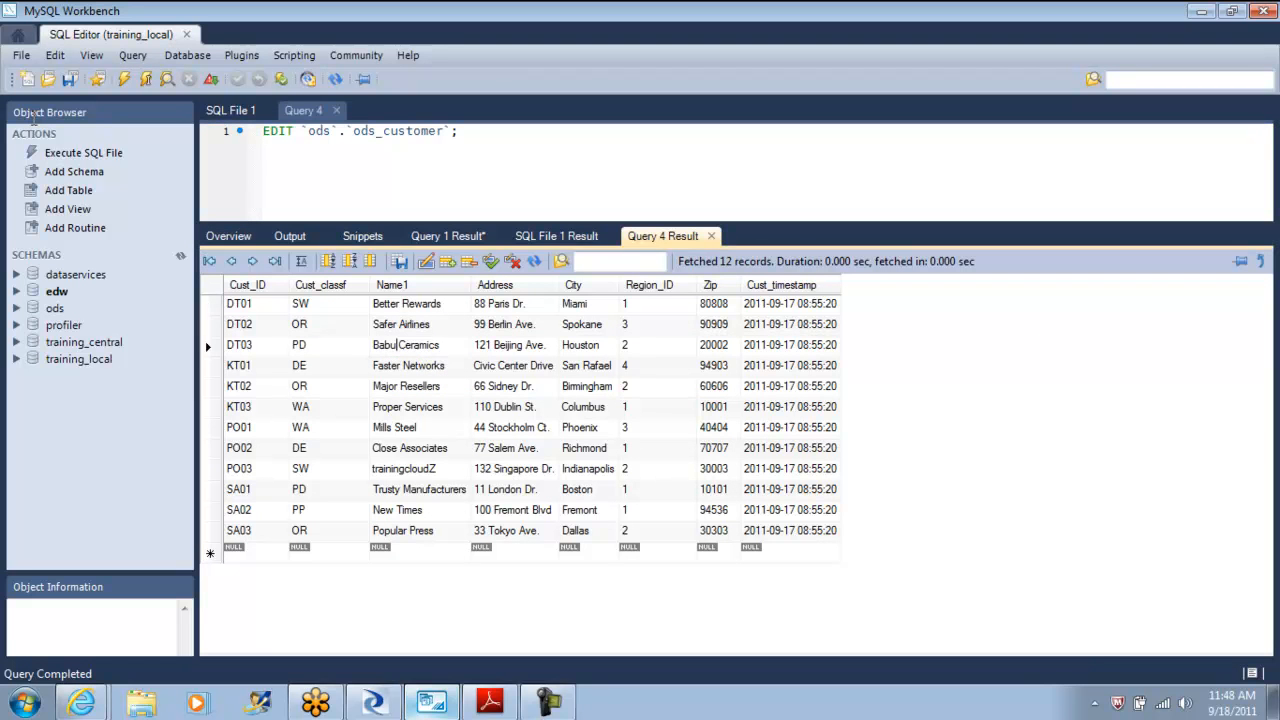
{"action": "key", "text": "BackSpace"}
{"action": "key", "text": "BackSpace"}
{"action": "key", "text": "BackSpace"}
{"action": "key", "text": "BackSpace"}
{"action": "type", "text": "Krishna"}
- Replace the street address of the trainingcloudZ record in ods_customer with the new one
{"action": "left_click", "coordinate": [514, 469]}
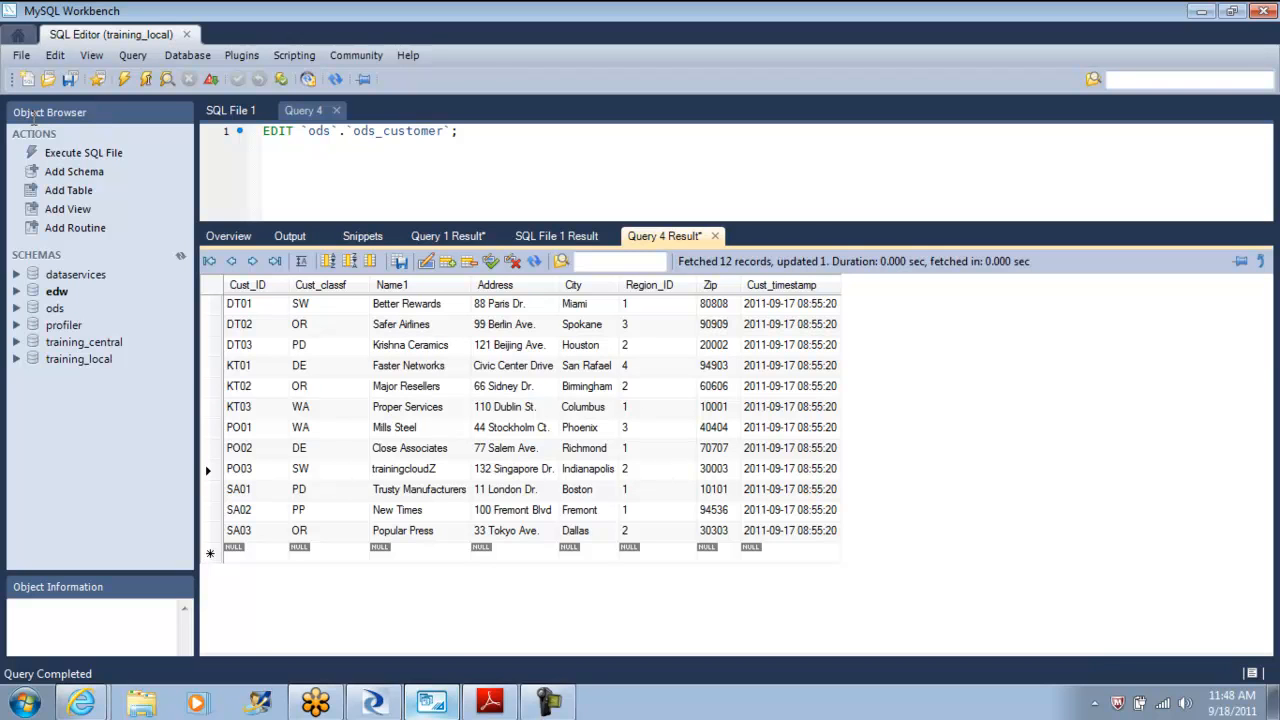
{"action": "left_click_drag", "start_coordinate": [475, 469], "coordinate": [558, 469]}
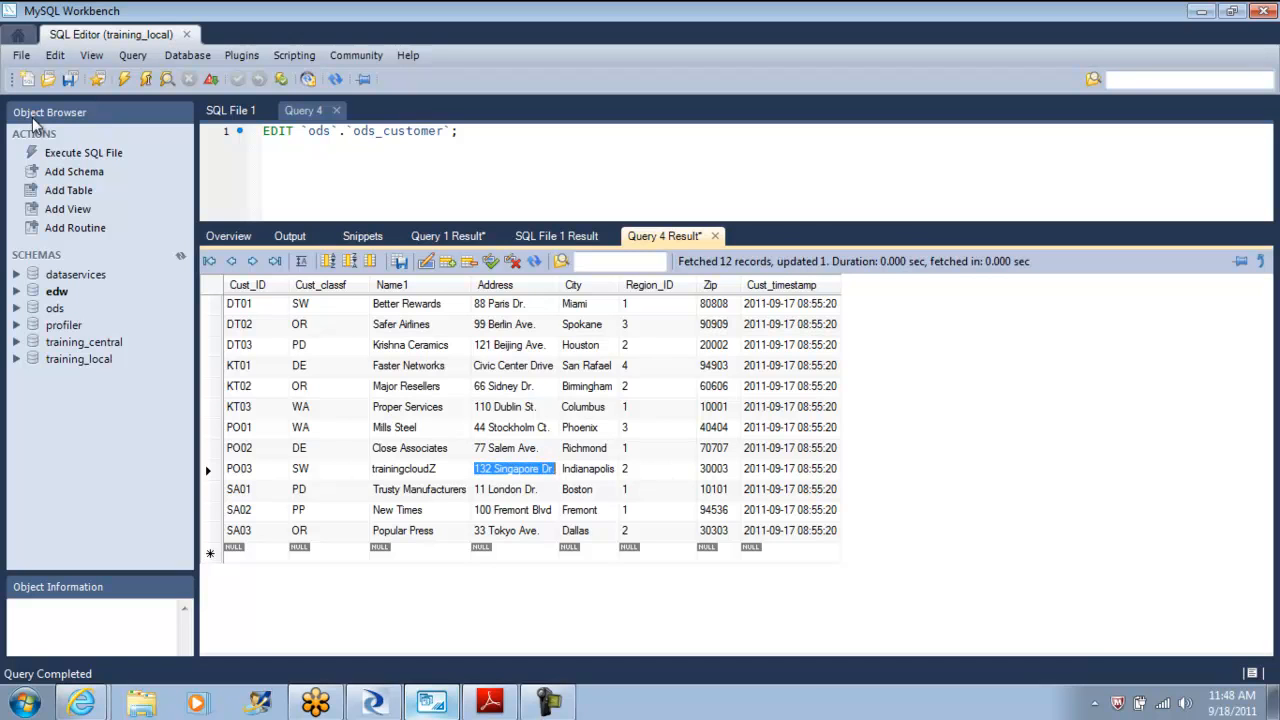
{"action": "type", "text": "4040 "}
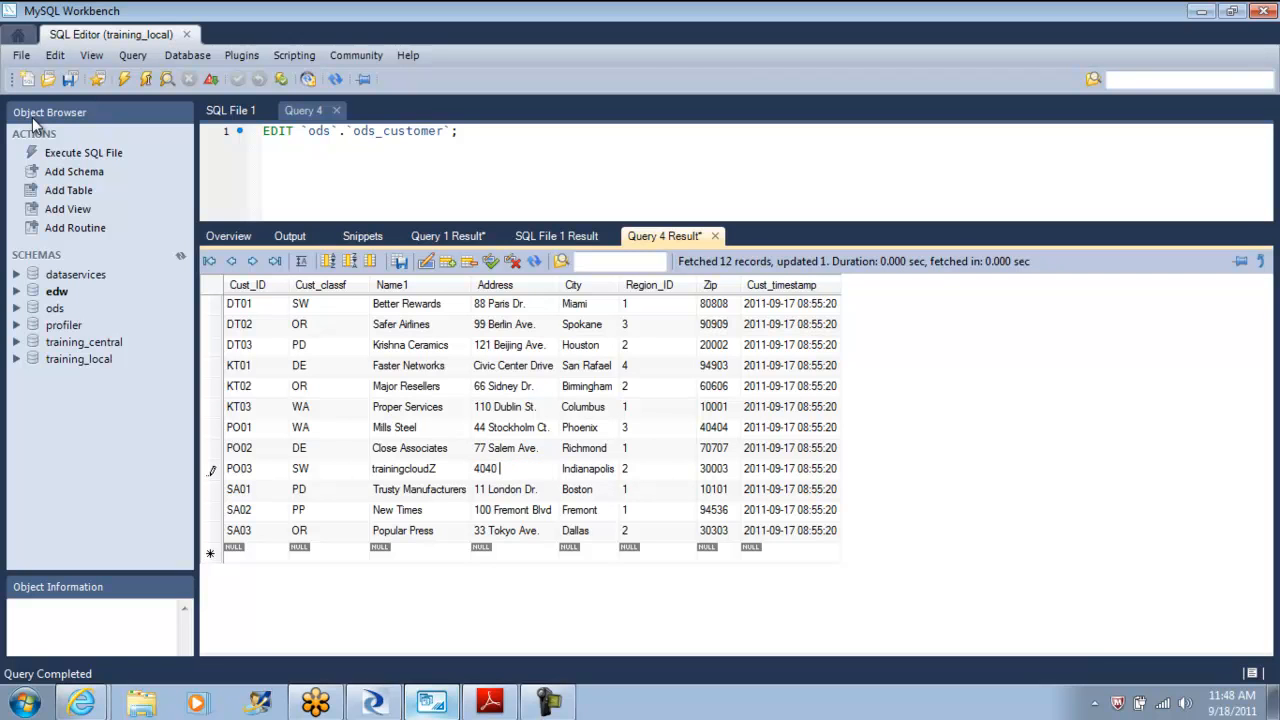
{"action": "type", "text": "Civic Center C"}
{"action": "type", "text": "rive"}
{"action": "key", "text": "Tab"}
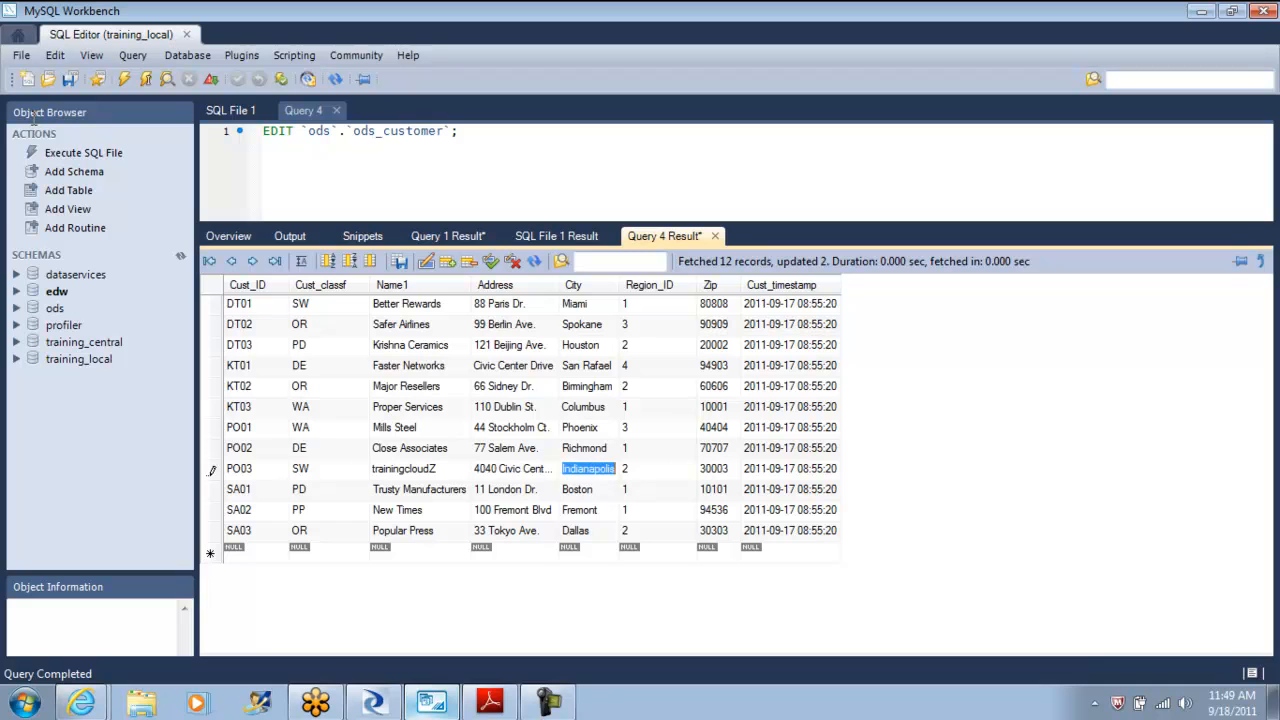
- Set the trainingcloudZ record's City to San Rafael and its Zip to 94903
{"action": "key", "text": "BackSpace"}
{"action": "type", "text": "San Rafael"}
{"action": "key", "text": "Tab"}
{"action": "key", "text": "Tab"}
{"action": "key", "text": "BackSpace"}
{"action": "key", "text": "BackSpace"}
{"action": "key", "text": "BackSpace"}
{"action": "key", "text": "BackSpace"}
{"action": "key", "text": "BackSpace"}
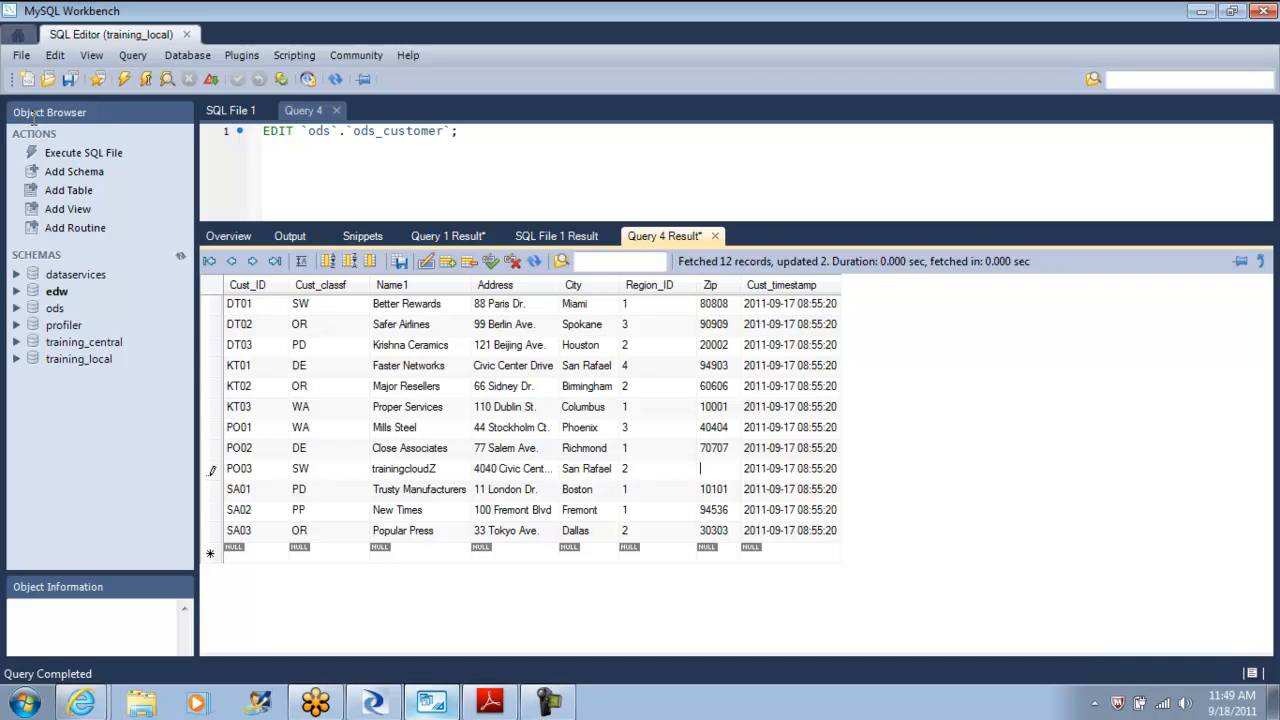
{"action": "type", "text": "94903"}
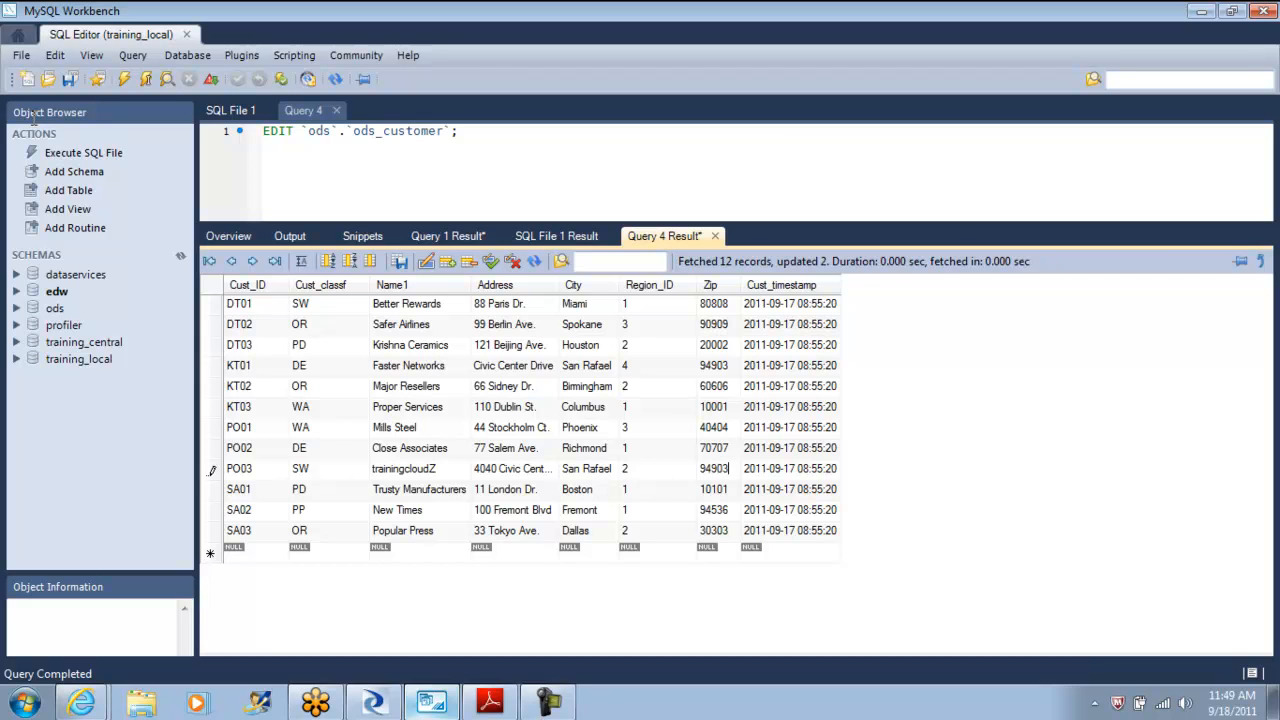